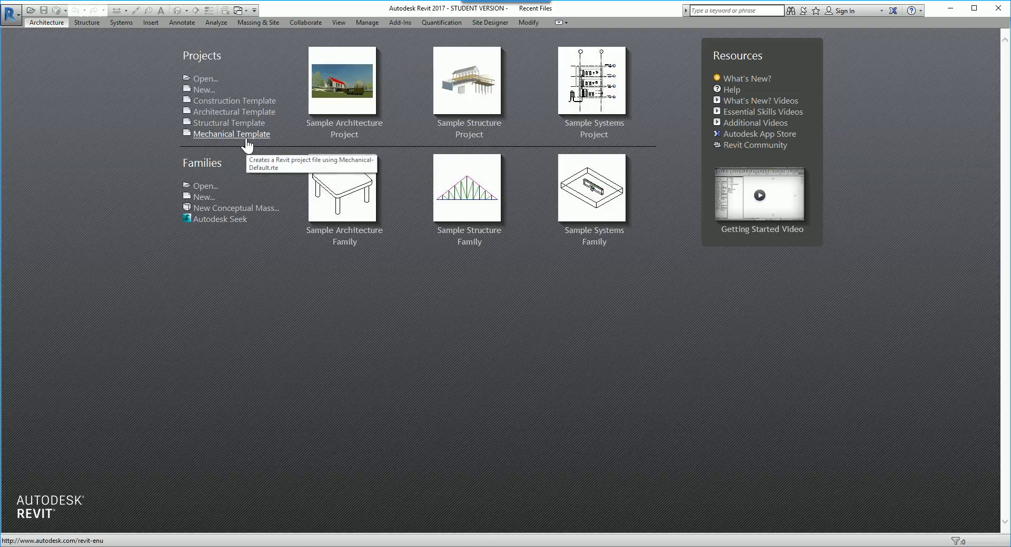
Create a new project from the Mechanical Template and widen the Properties and Project Browser palettes
click(247, 141)
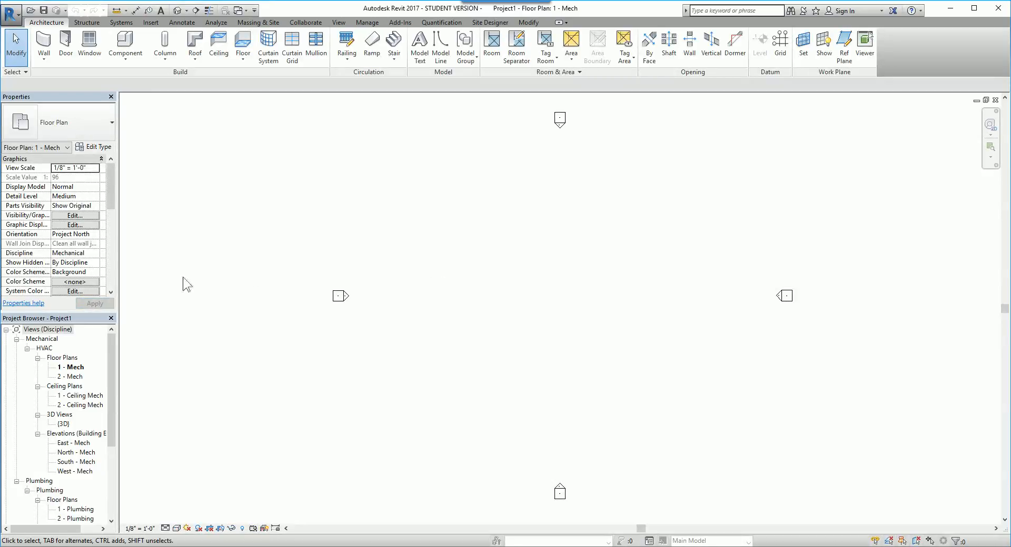
drag(119, 400, 161, 401)
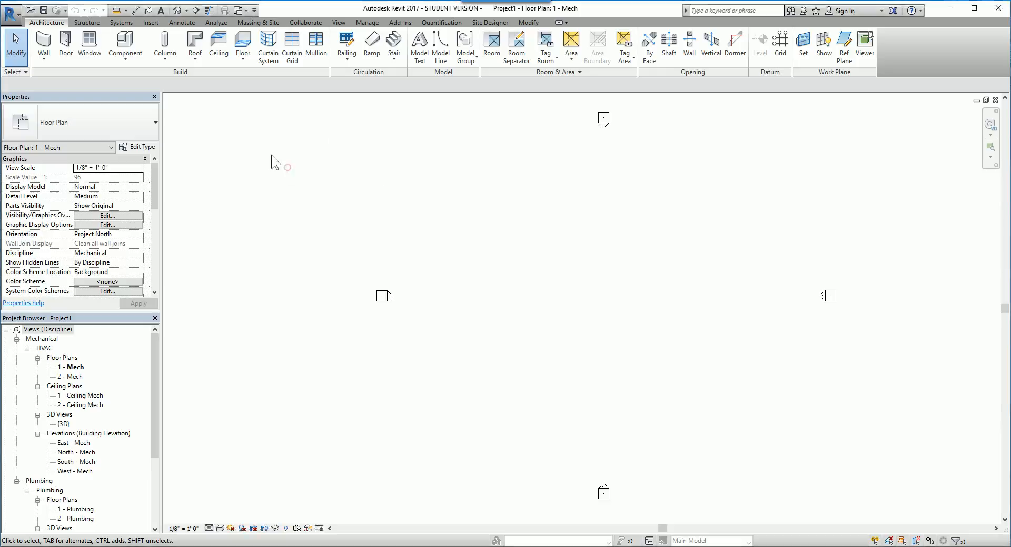
Start loading a family from the library, then reposition and enlarge the Load Family dialog to list more folders
click(155, 22)
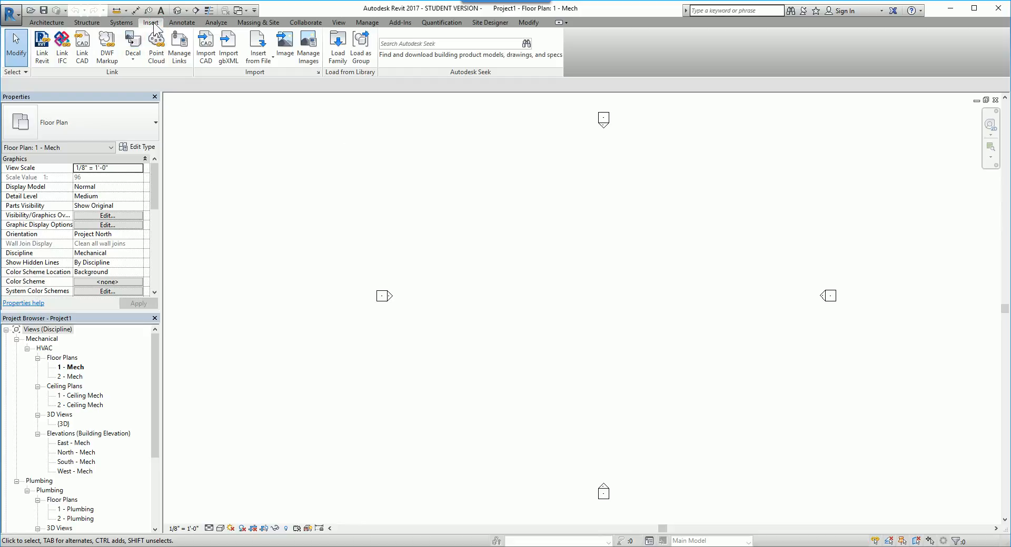
click(337, 53)
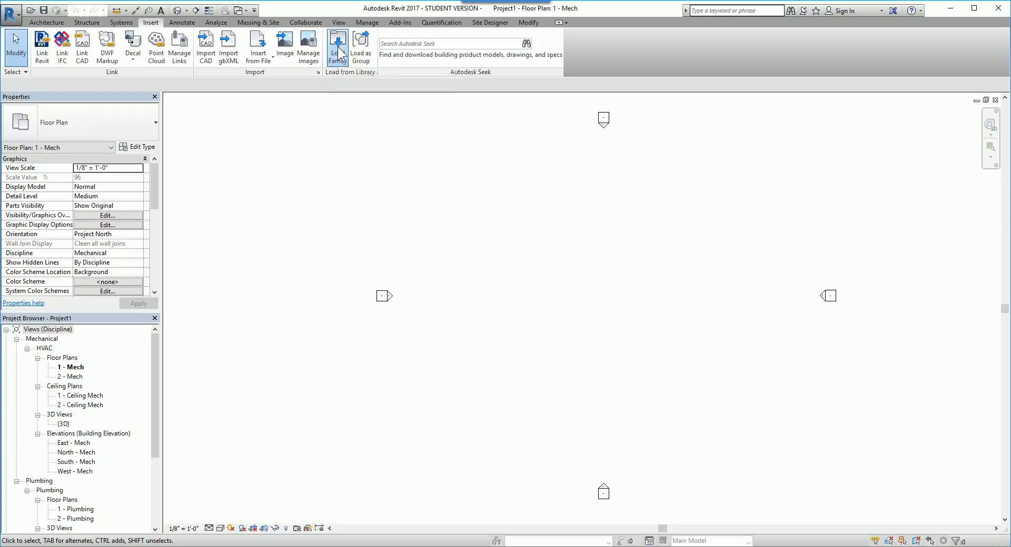
drag(454, 156, 554, 64)
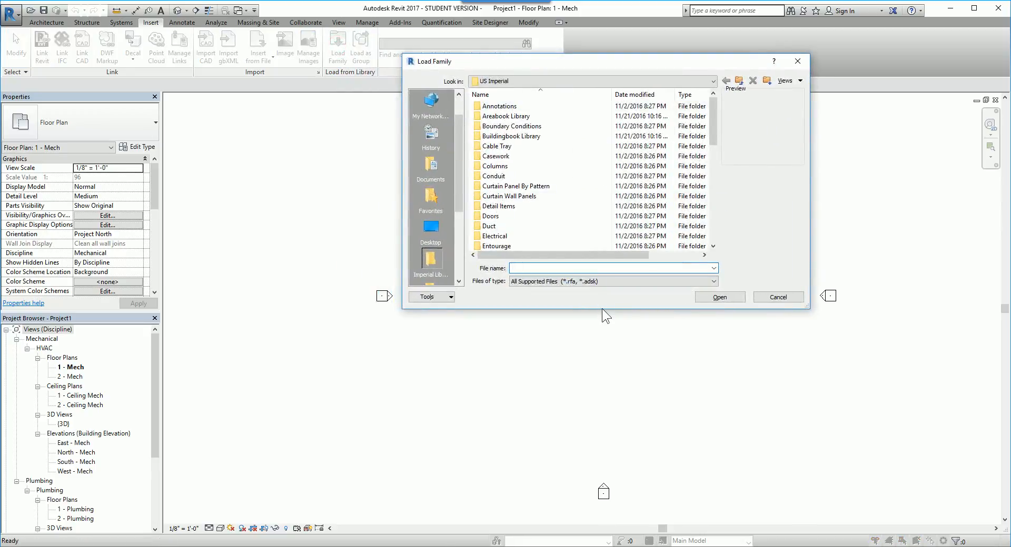
drag(602, 310, 605, 497)
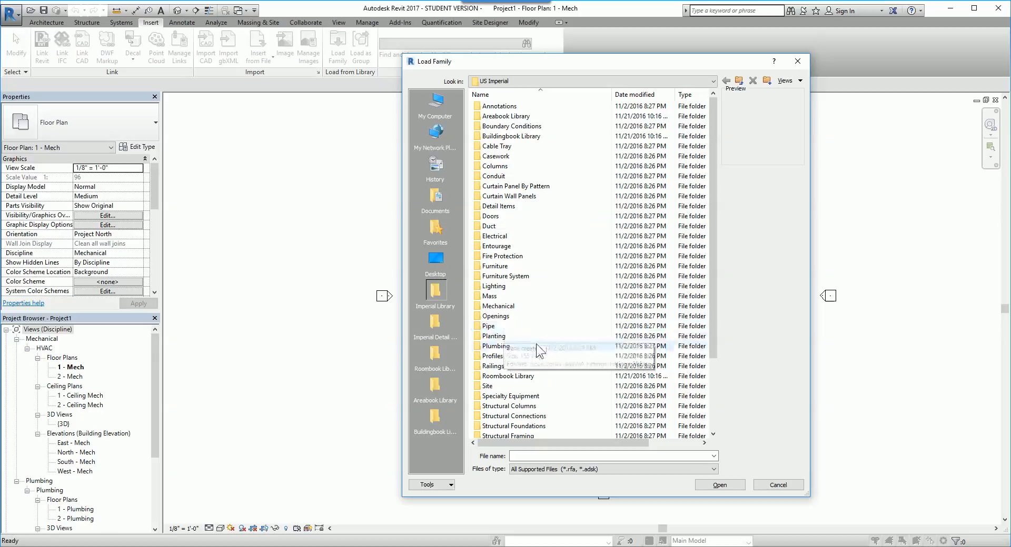
Browse the US Imperial library to the Socket-Type folder under Pipe, Fittings, PVC, Sch 40
double_click(529, 345)
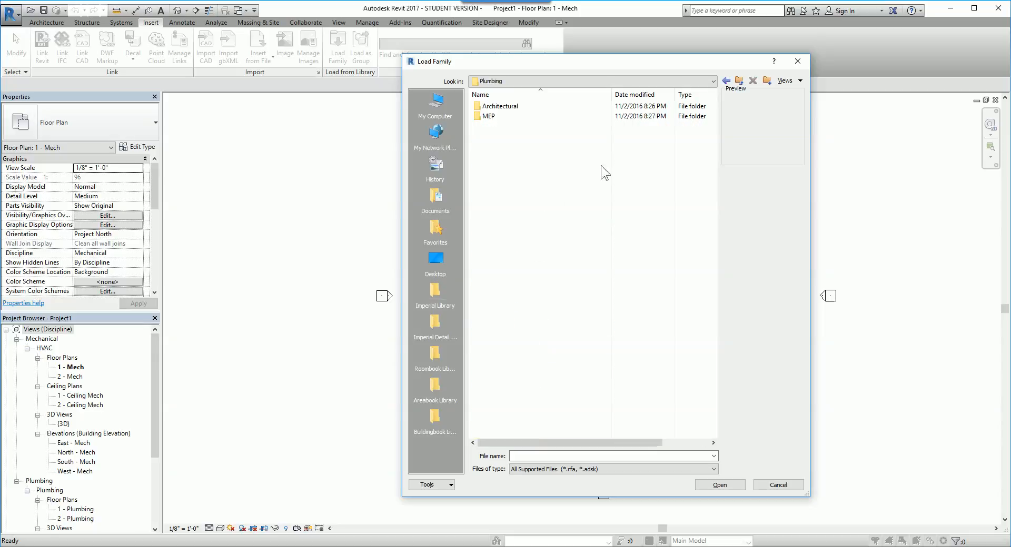
click(740, 82)
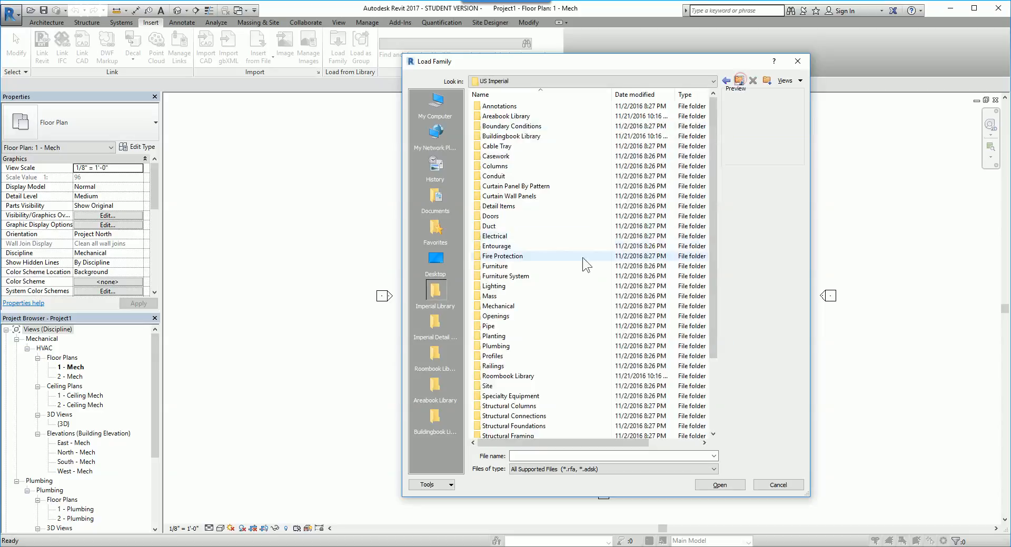
double_click(525, 326)
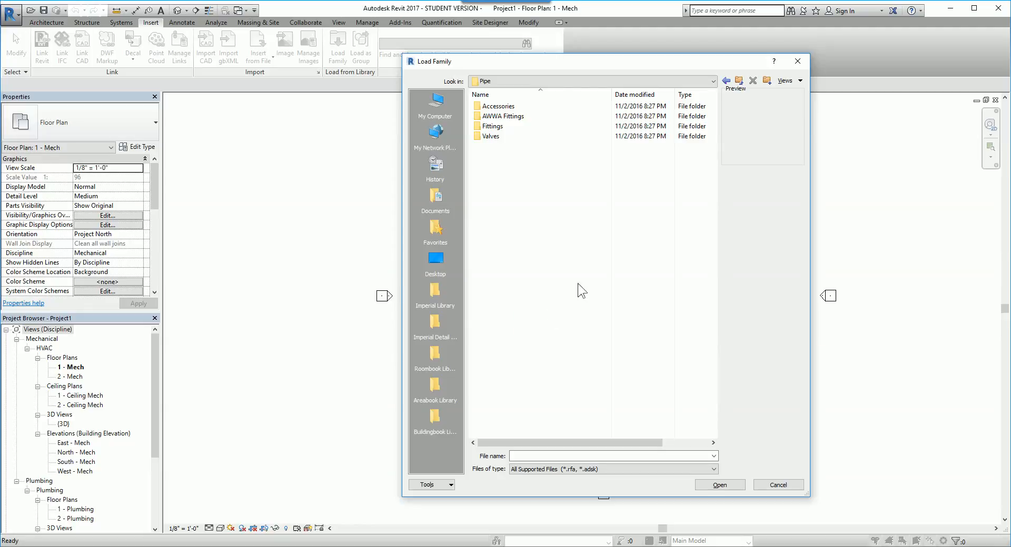
double_click(527, 126)
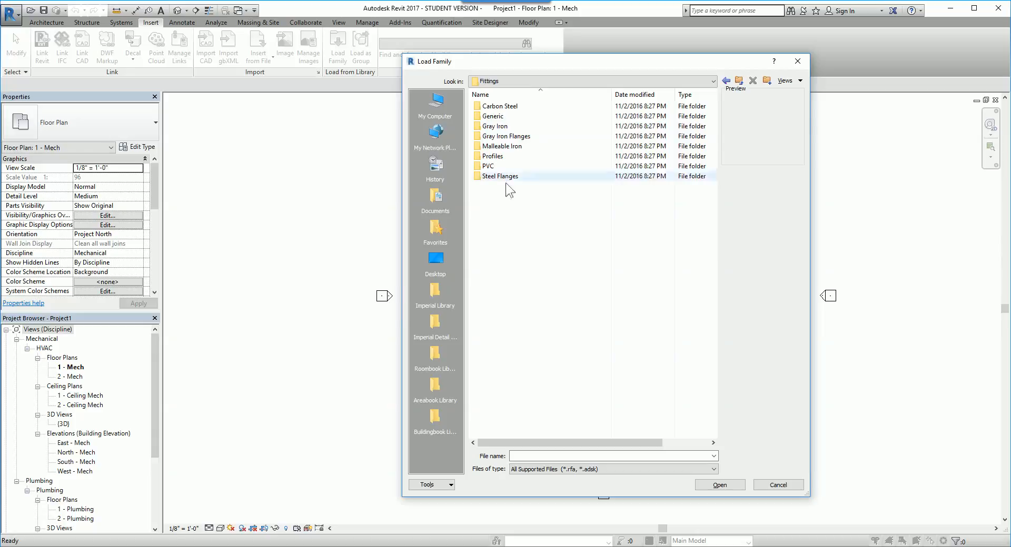
double_click(501, 167)
double_click(517, 106)
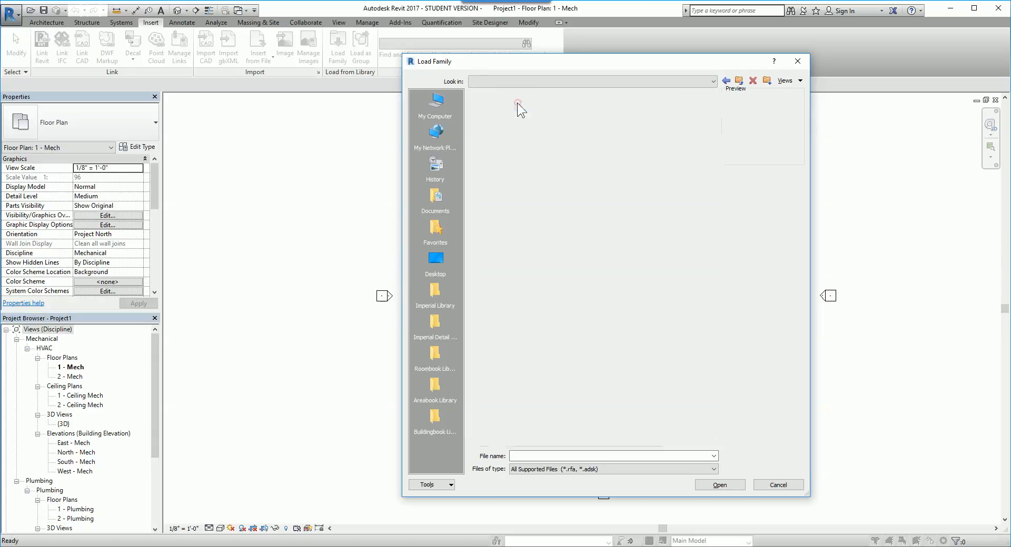
double_click(536, 105)
Load all the PVC Sch 40 socket-type fitting families, from Cap through Tee, into the project
drag(592, 248, 510, 114)
click(598, 246)
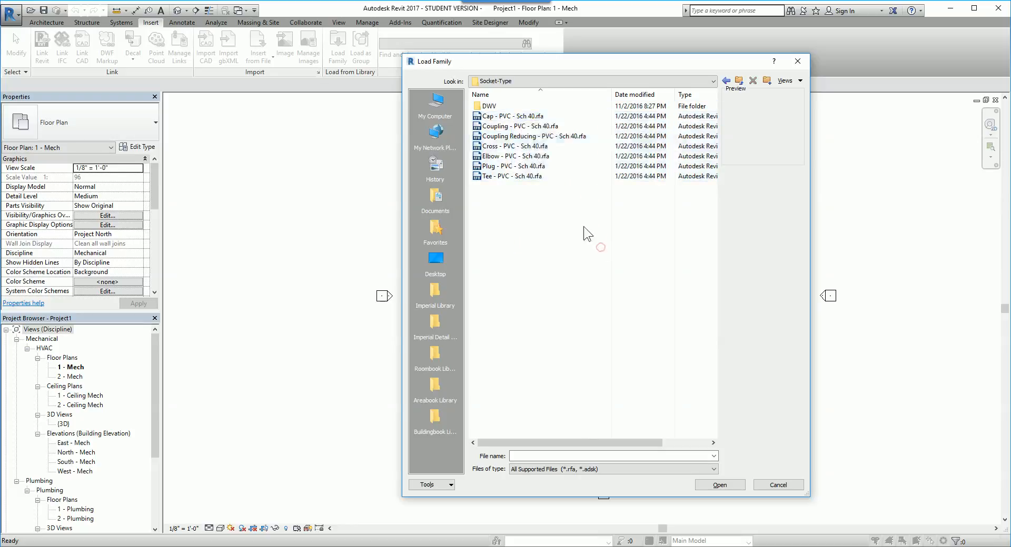
drag(585, 241, 488, 115)
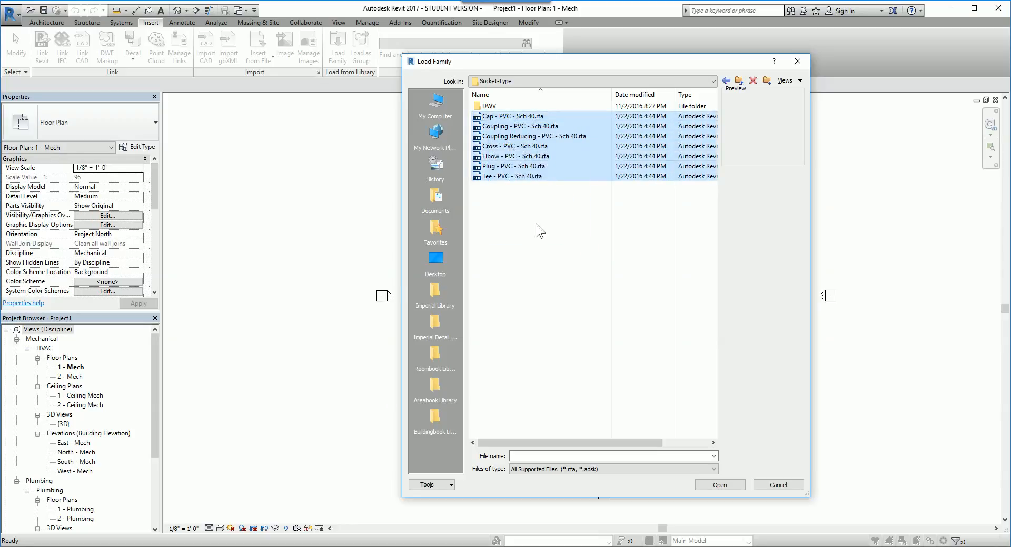
click(721, 485)
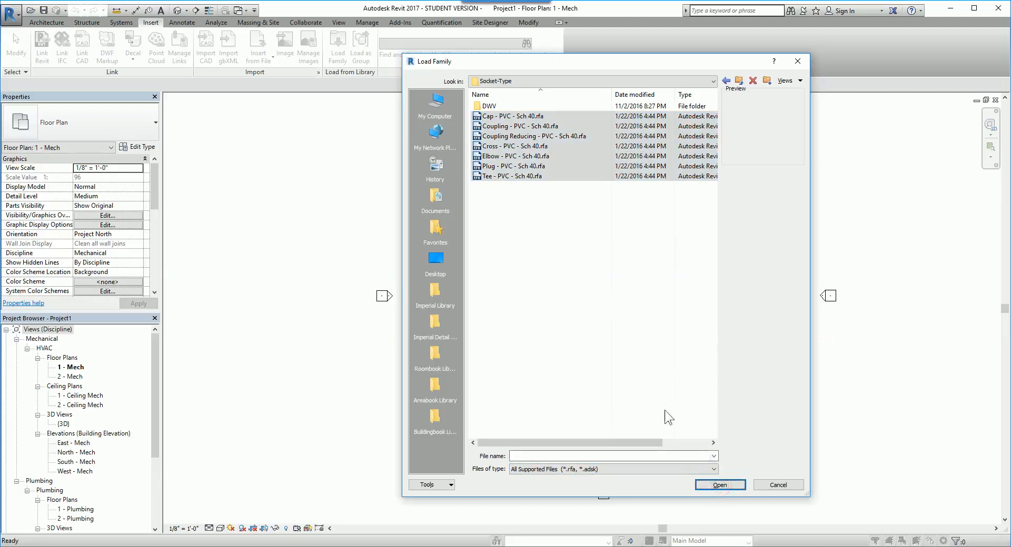
click(532, 175)
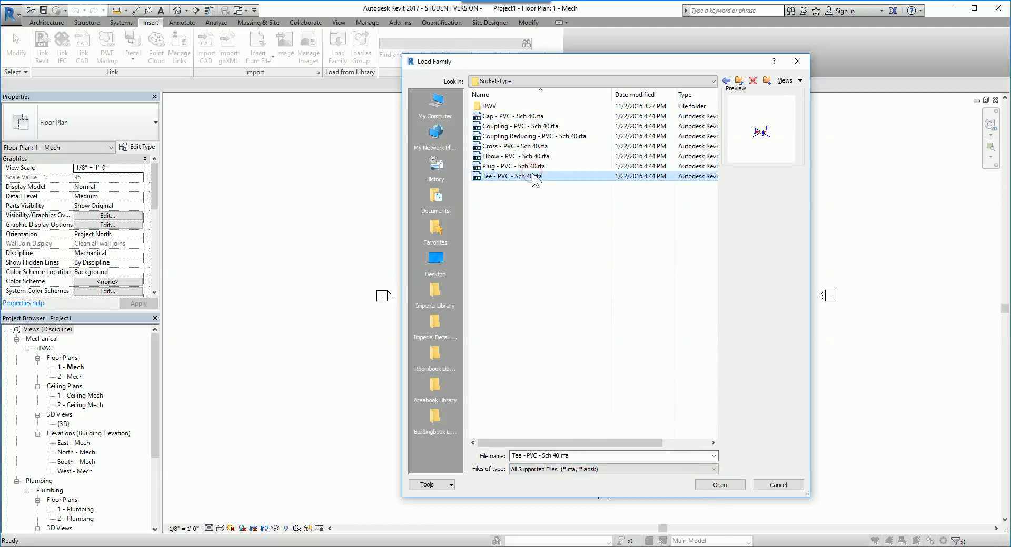
shift+click(544, 117)
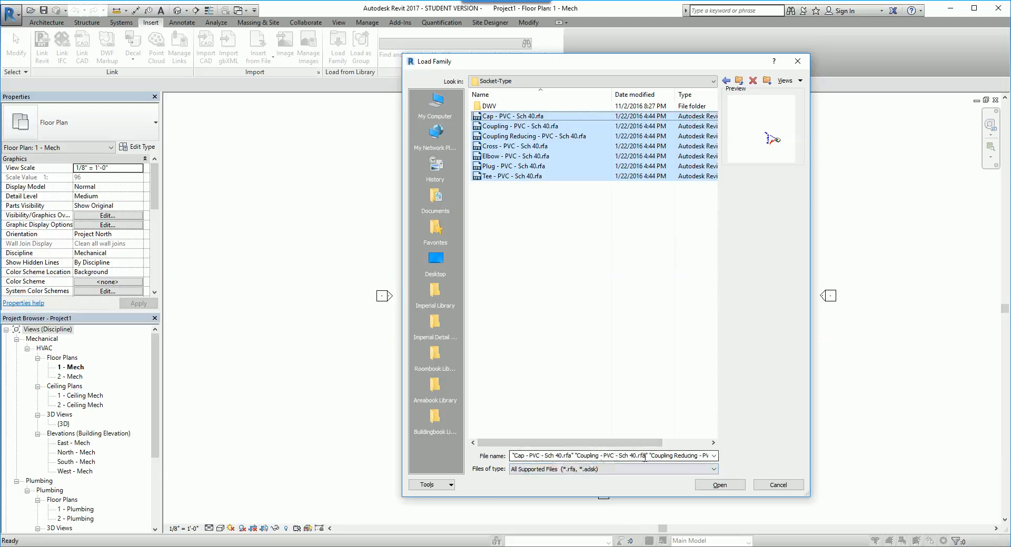
click(727, 485)
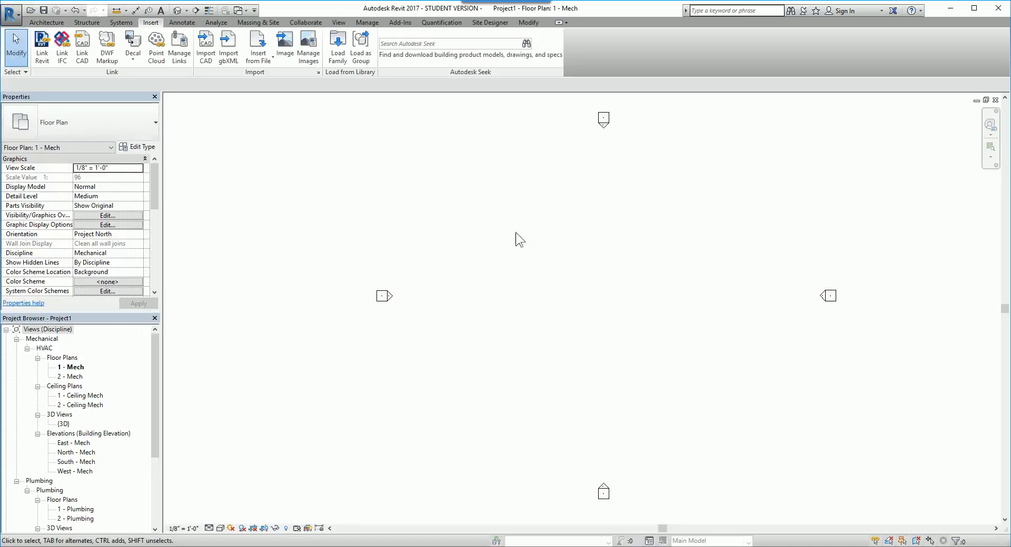
Reopen the family loader and browse to the DWV folder under Pipe, Fittings, PVC, Sch 40, Socket-Type
click(339, 46)
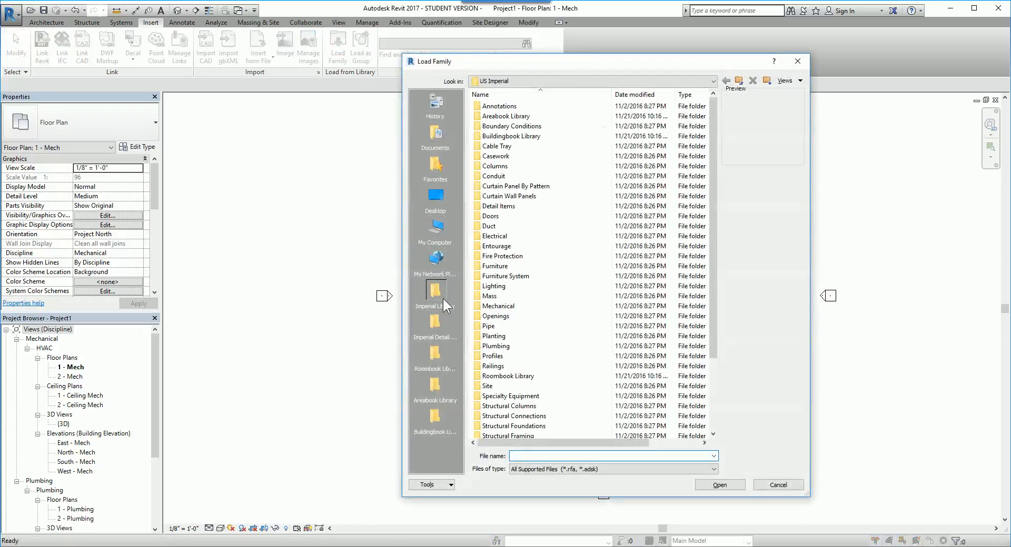
double_click(484, 327)
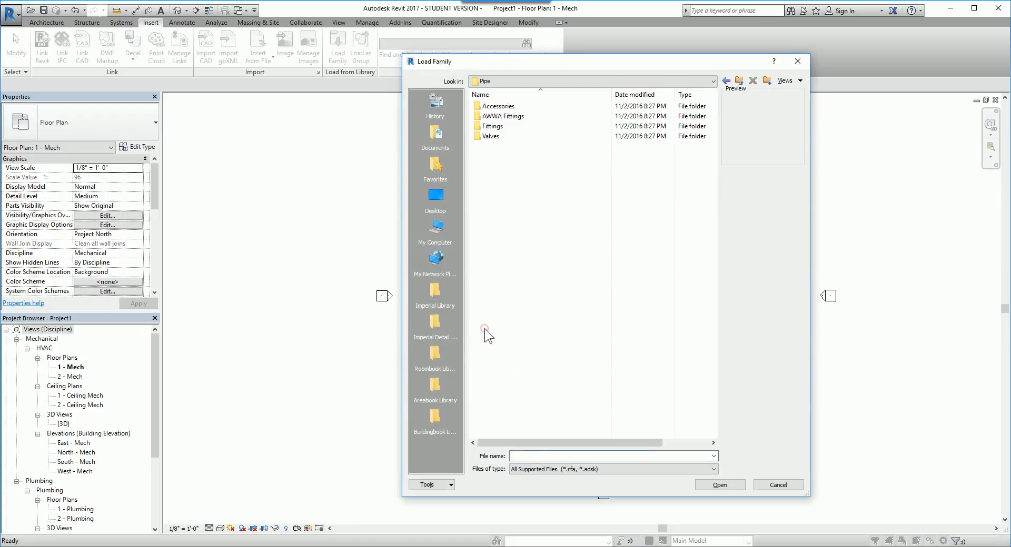
double_click(501, 127)
double_click(505, 165)
click(504, 107)
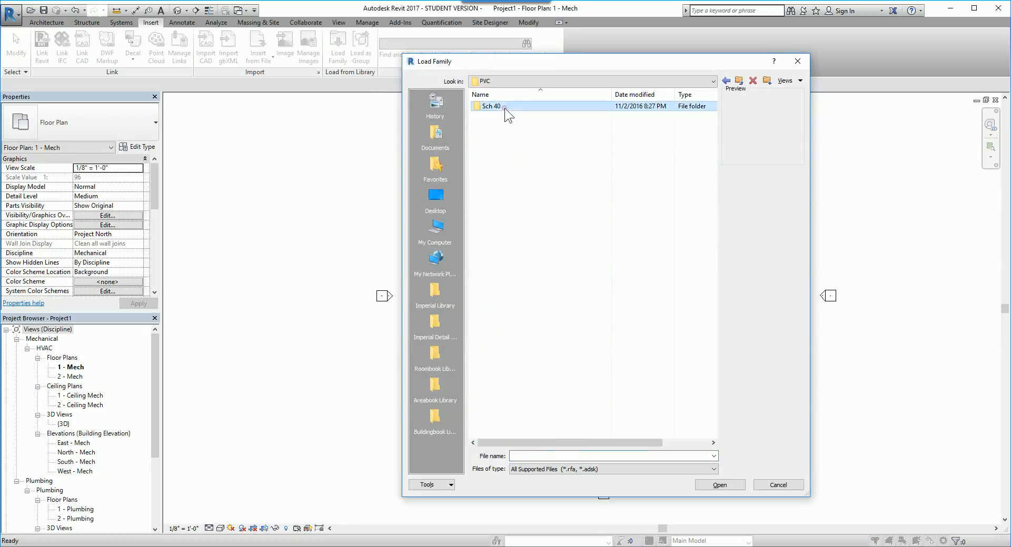
double_click(505, 107)
double_click(504, 108)
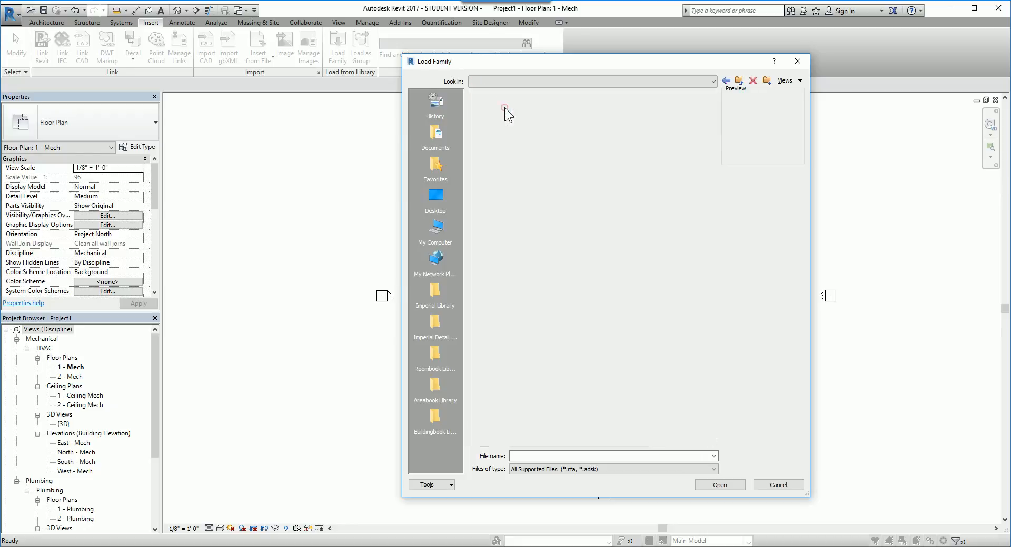
Load all the PVC Sch 40 DWV fitting families, from Bend through Wye Upright, into the project
click(571, 106)
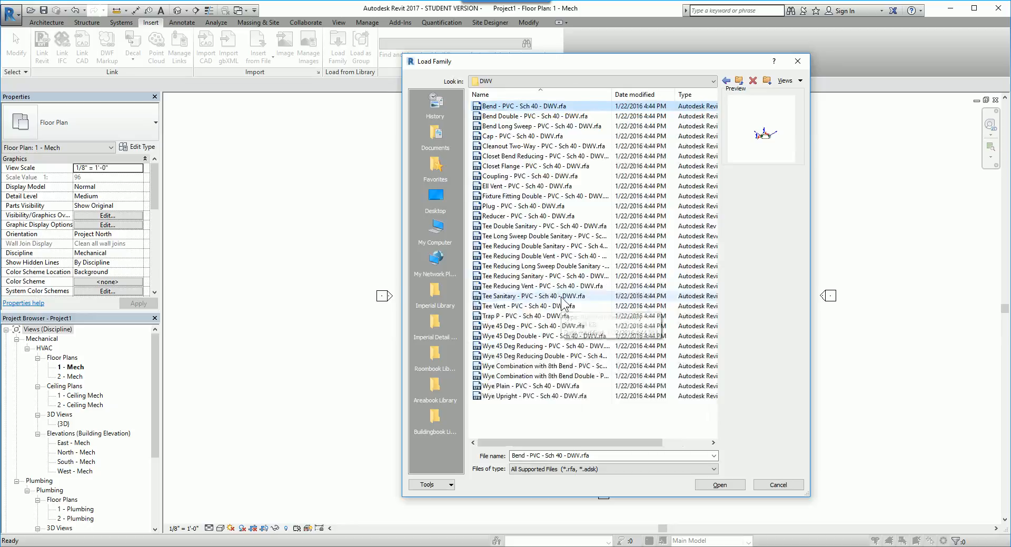
shift+click(571, 398)
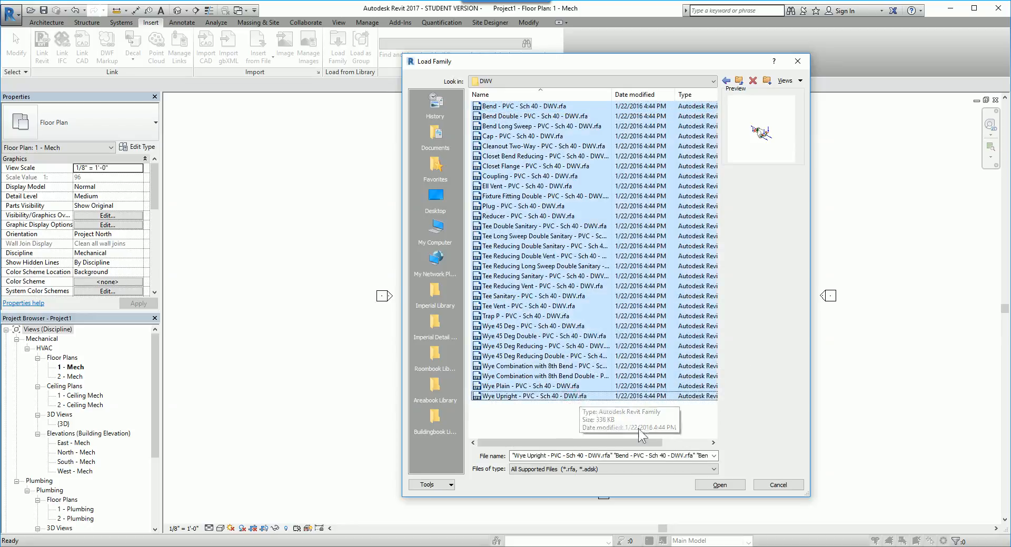
click(723, 485)
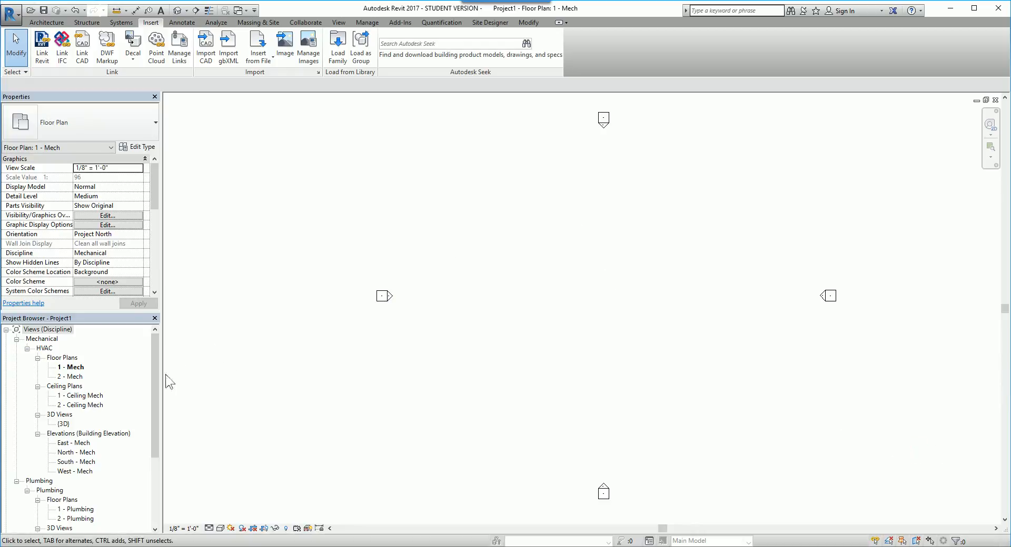
Dock the Project Browser on the opposite side of the drawing area from the Properties palette
click(151, 372)
drag(153, 405, 112, 349)
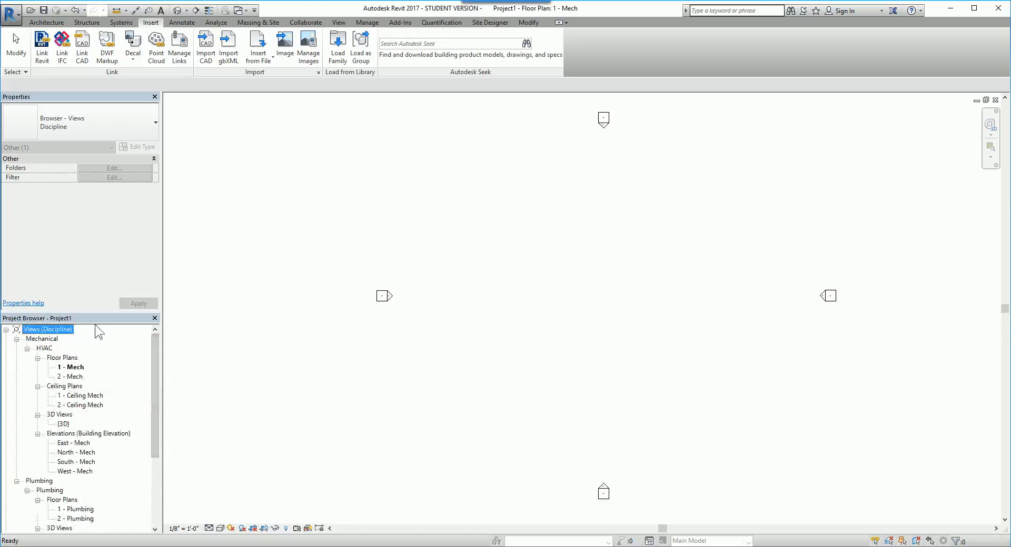
drag(89, 317, 1005, 172)
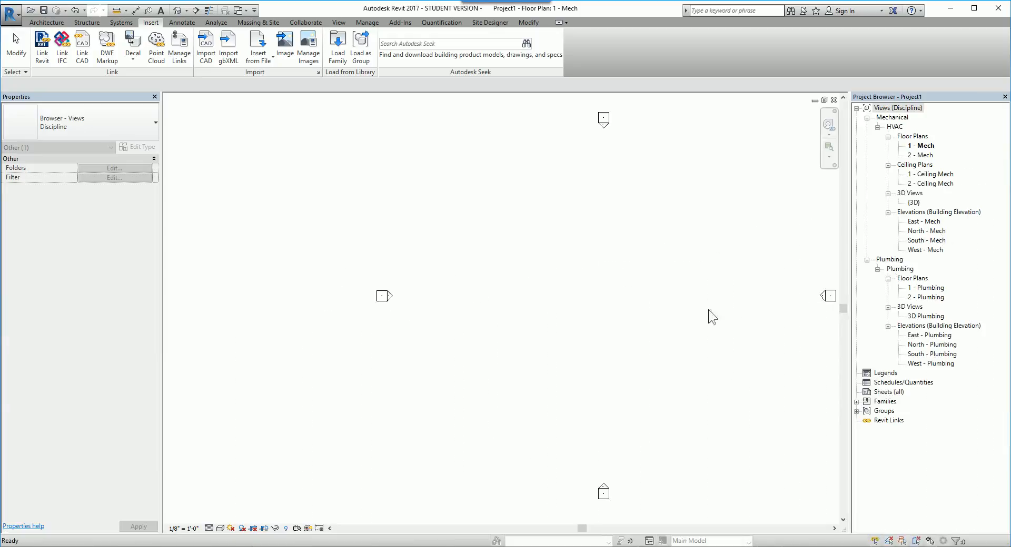
Expand Families in the Project Browser, review the loaded Pipe Fittings, and collapse the Pipe Fittings category
click(855, 403)
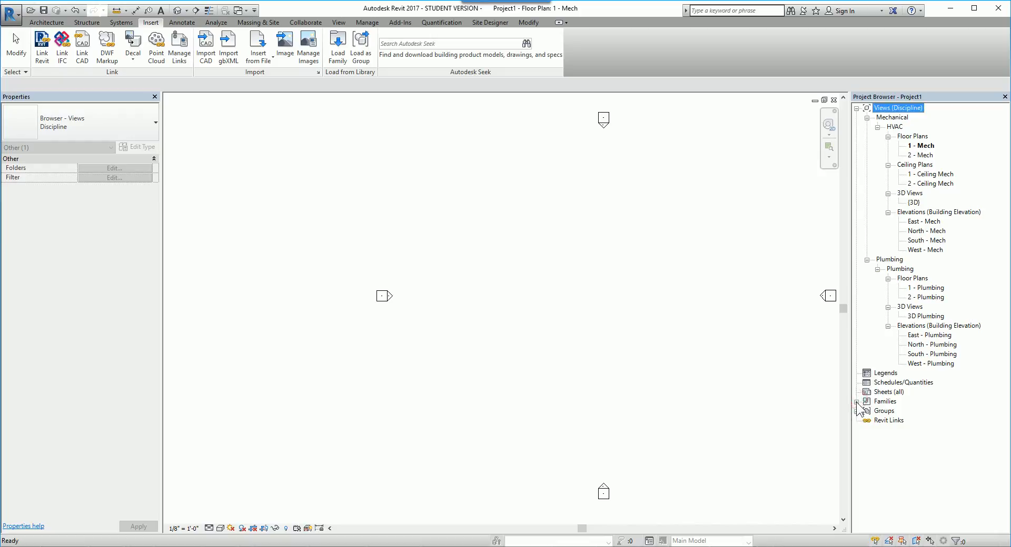
click(856, 402)
scroll(903, 337, down, 1)
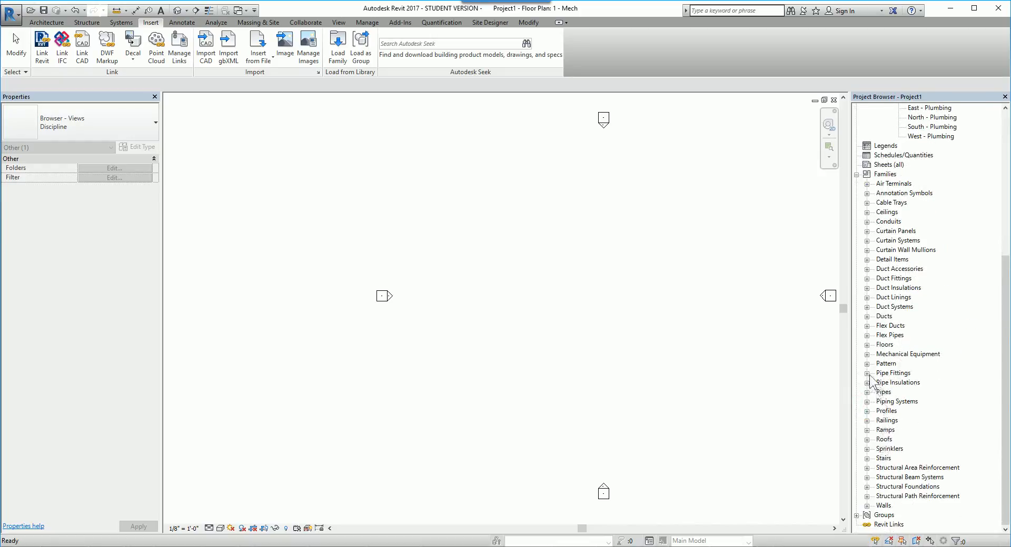
click(866, 374)
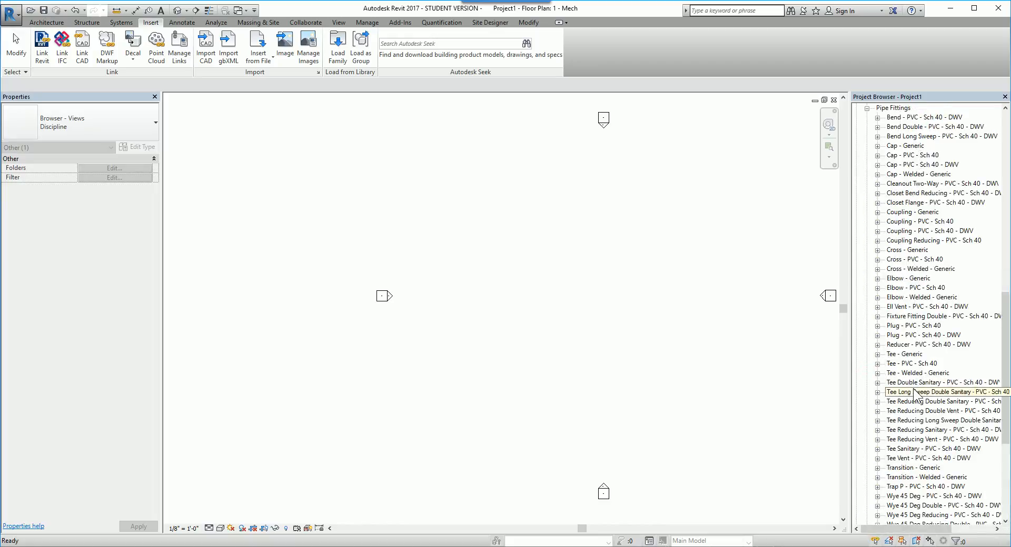
drag(1005, 346, 1008, 297)
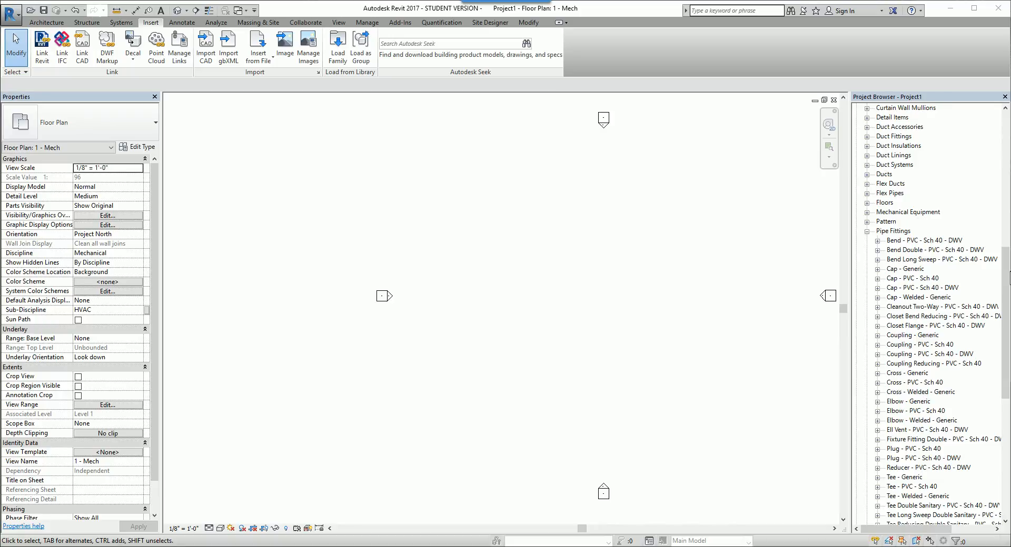
click(542, 213)
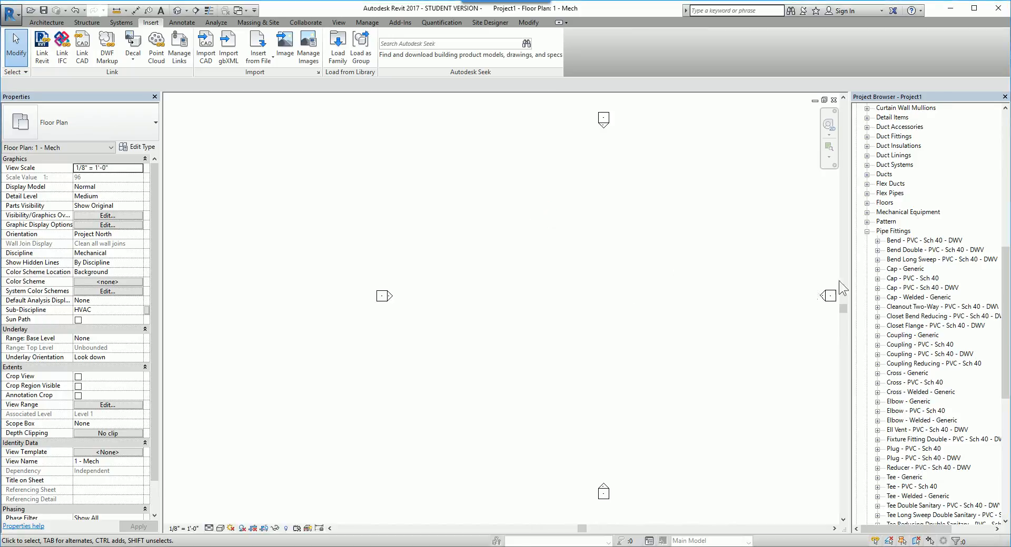
click(867, 231)
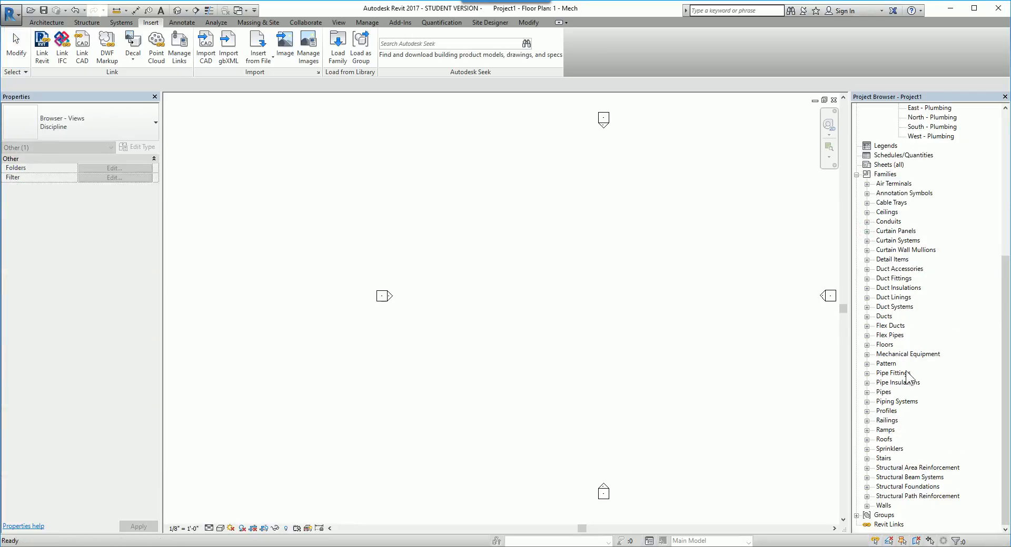
Expand the Pipes and Piping Systems families down to their types and inspect the Sanitary and Vent system types
click(866, 402)
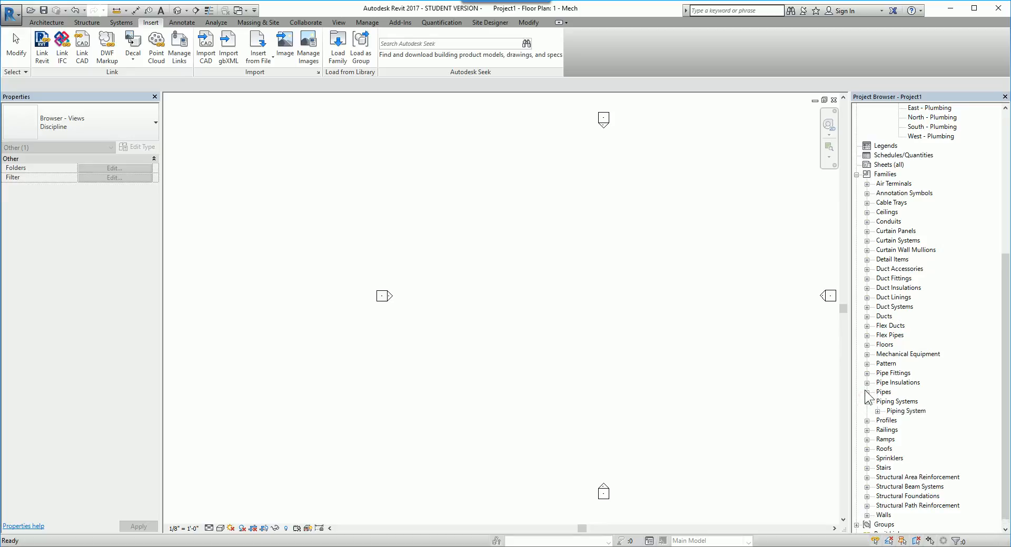
click(867, 392)
scroll(874, 395, down, 1)
click(877, 383)
click(877, 421)
scroll(882, 416, down, 3)
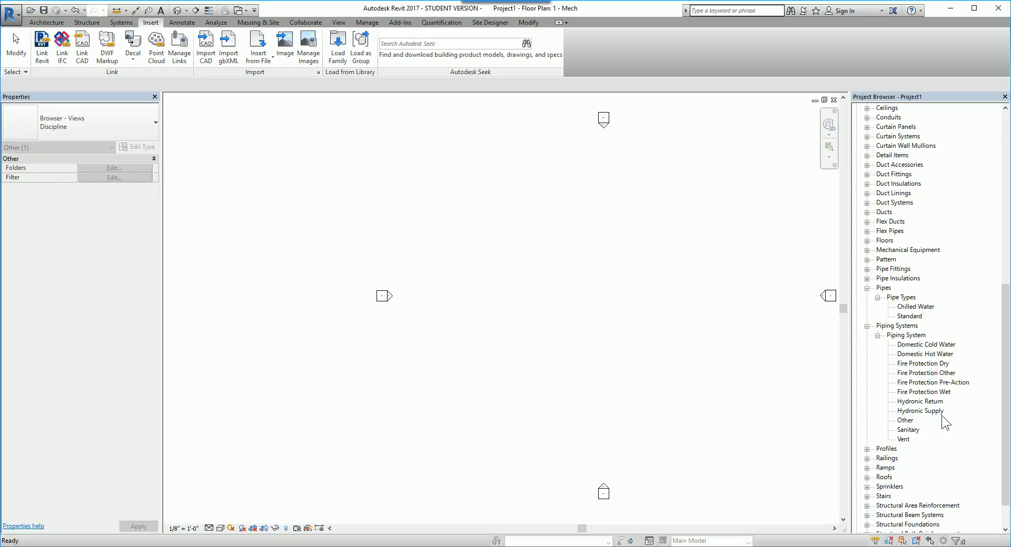
click(907, 431)
click(906, 440)
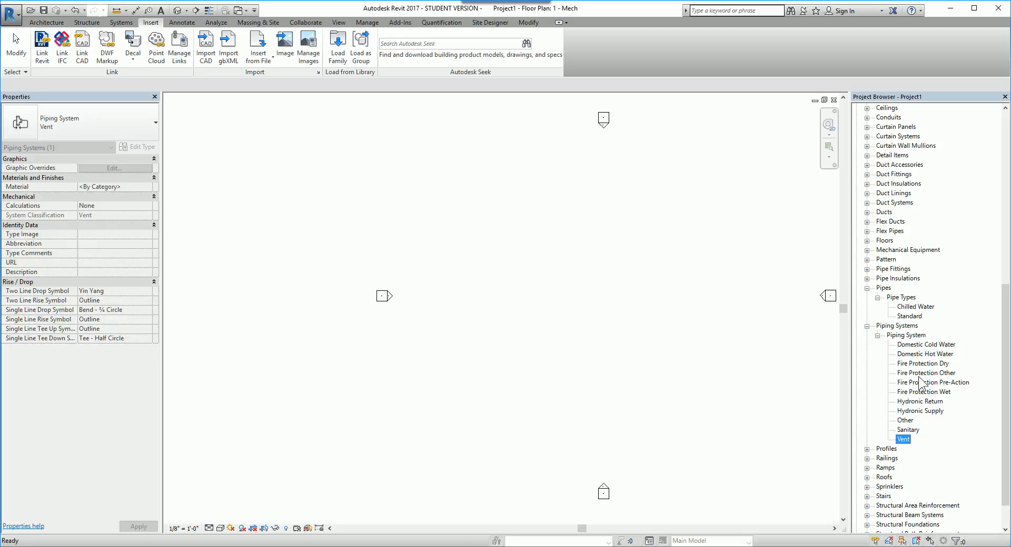
Inspect the Sanitary, Domestic Hot Water and Domestic Cold Water system types, and collapse the Piping Systems category
click(909, 431)
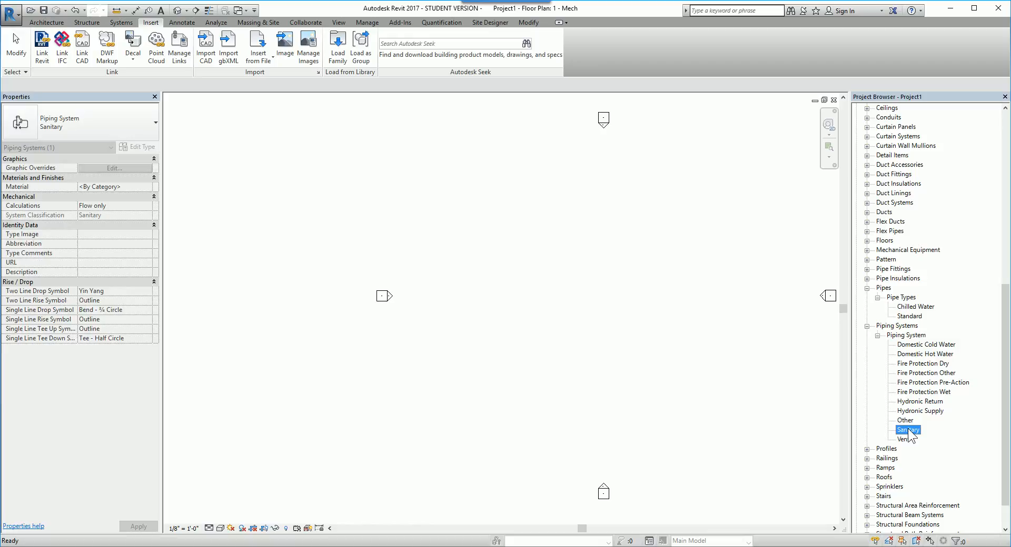
click(928, 356)
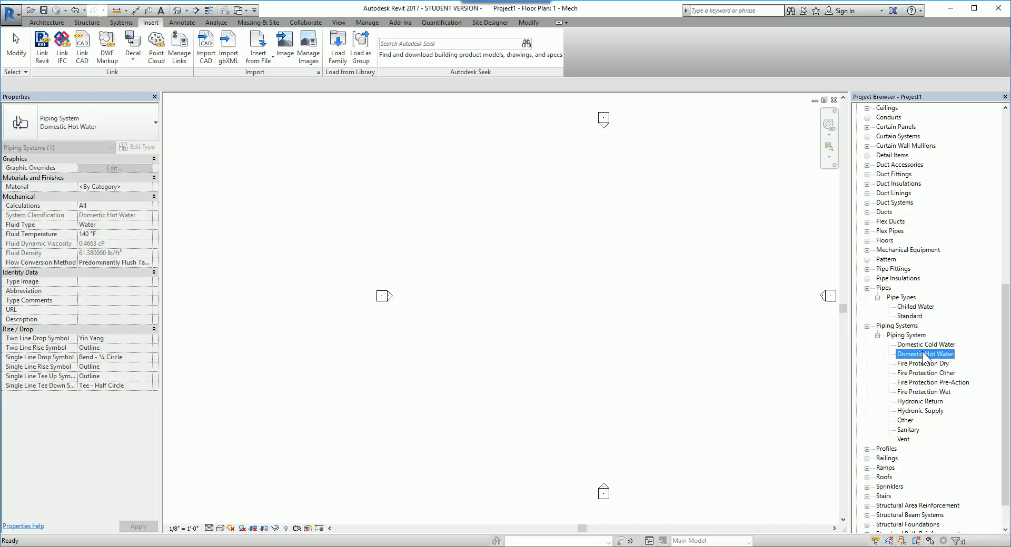
double_click(922, 352)
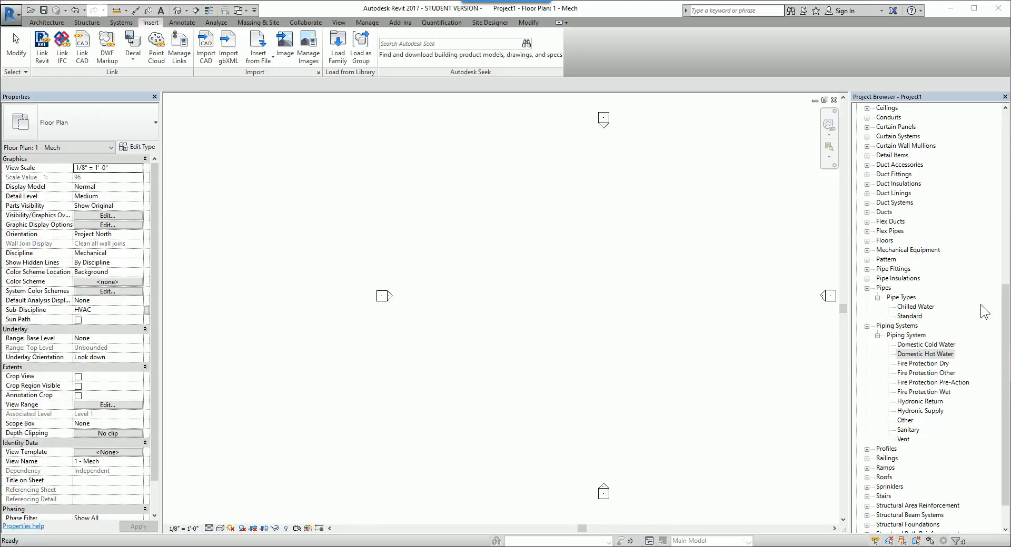
click(805, 352)
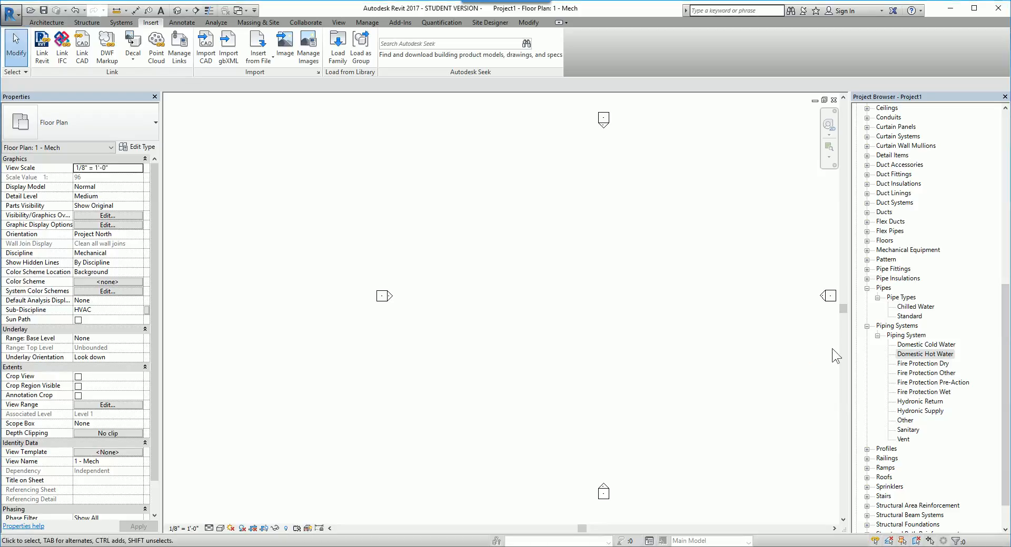
click(925, 345)
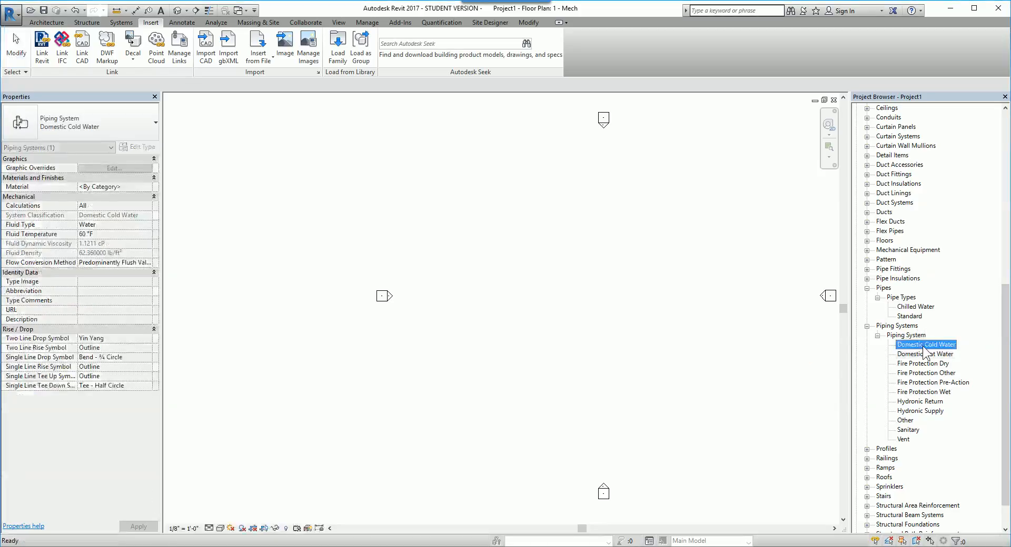
click(866, 327)
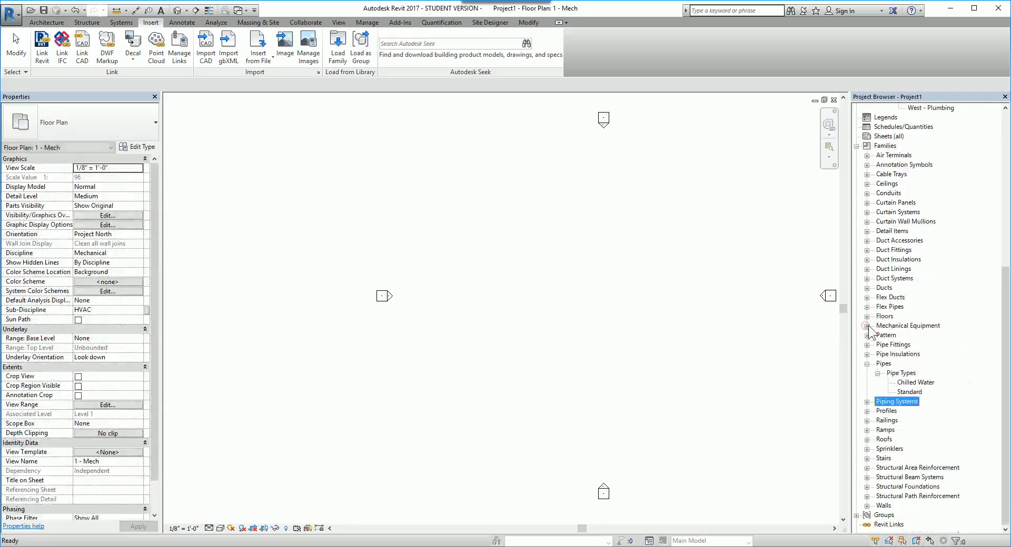
Duplicate the Standard pipe type and rename the copy as PVC
click(912, 393)
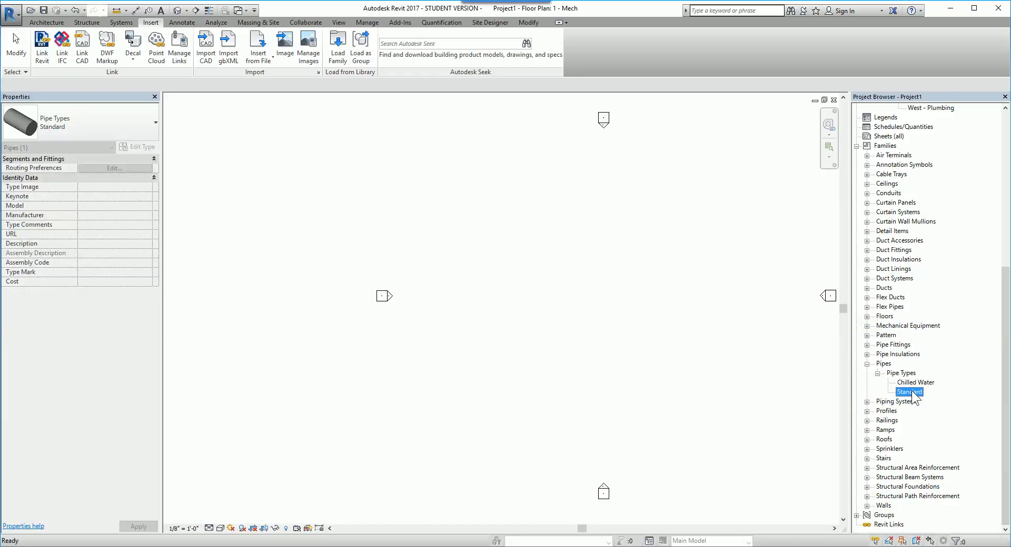
right_click(913, 398)
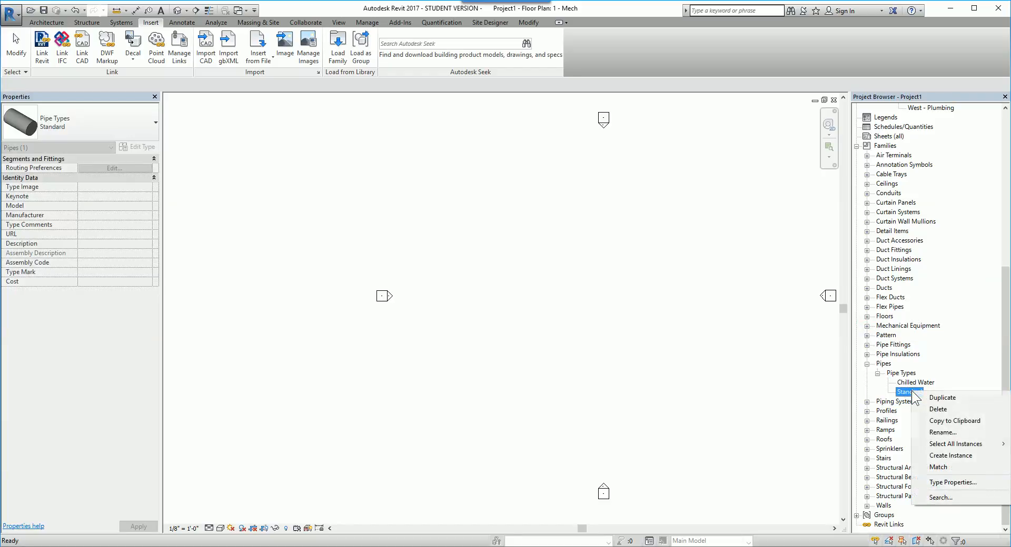
click(943, 398)
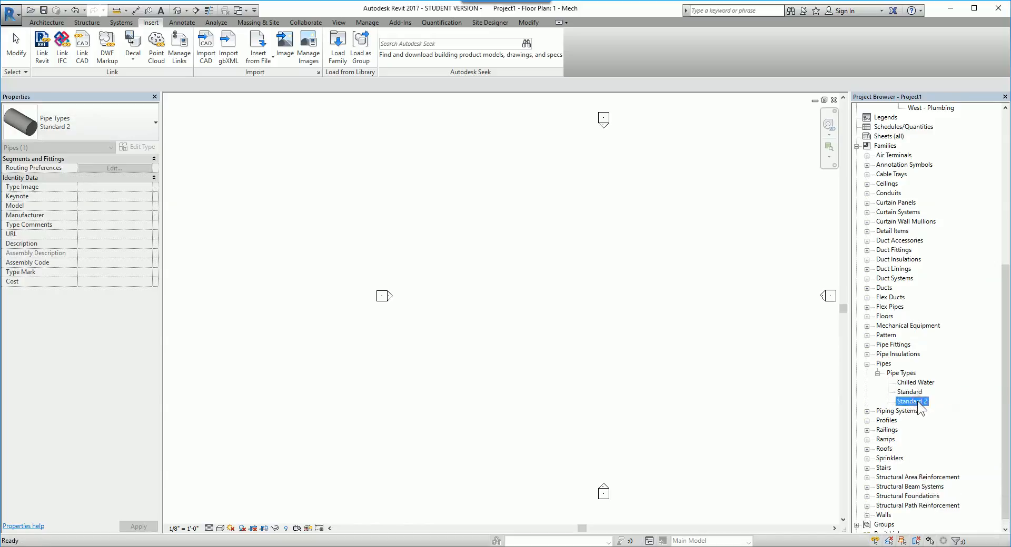
right_click(918, 405)
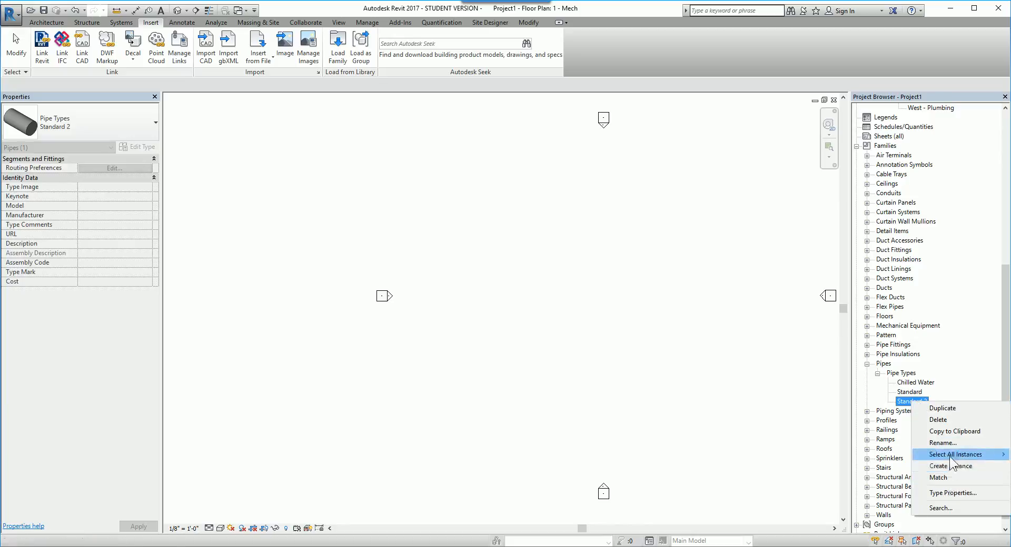
double_click(904, 400)
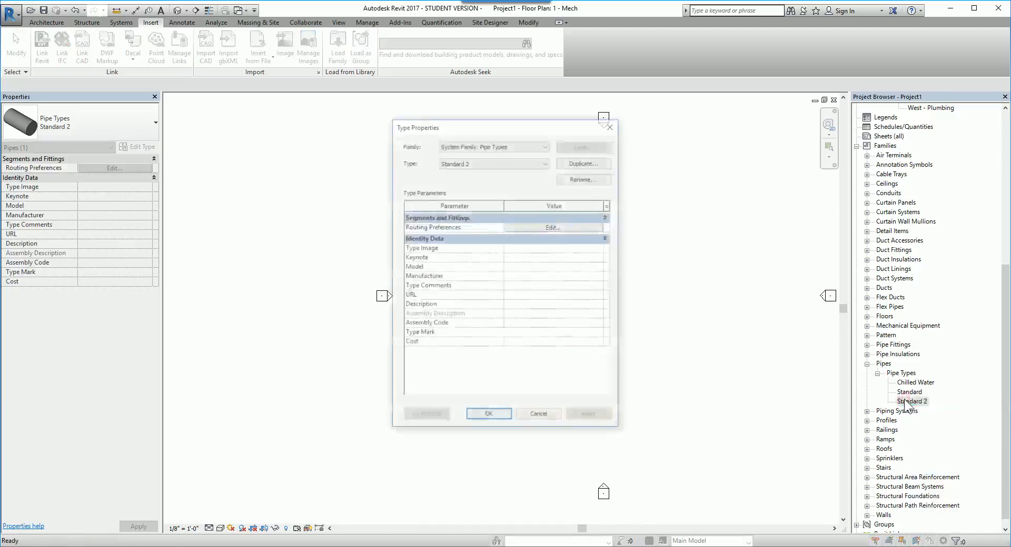
key(Escape)
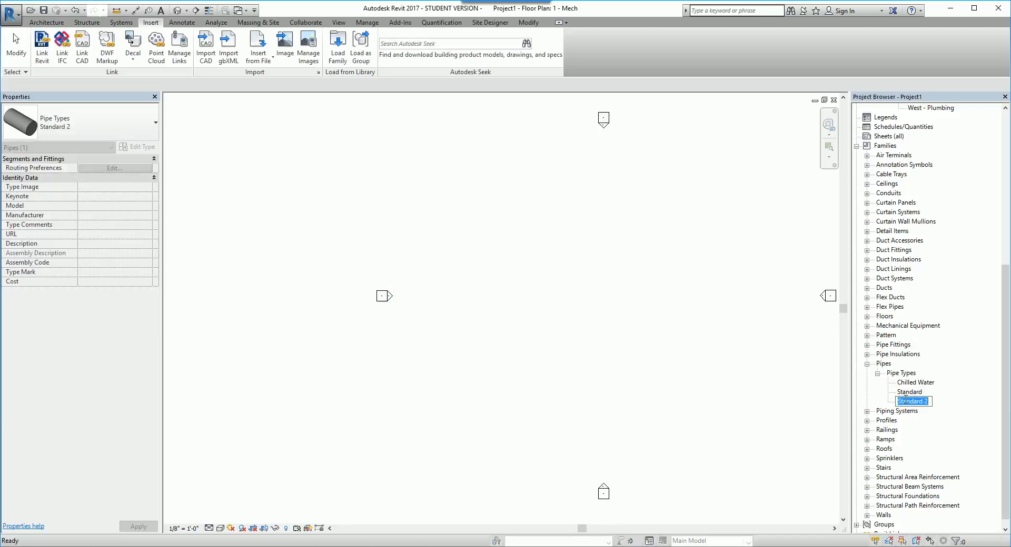
text(PVC)
key(Return)
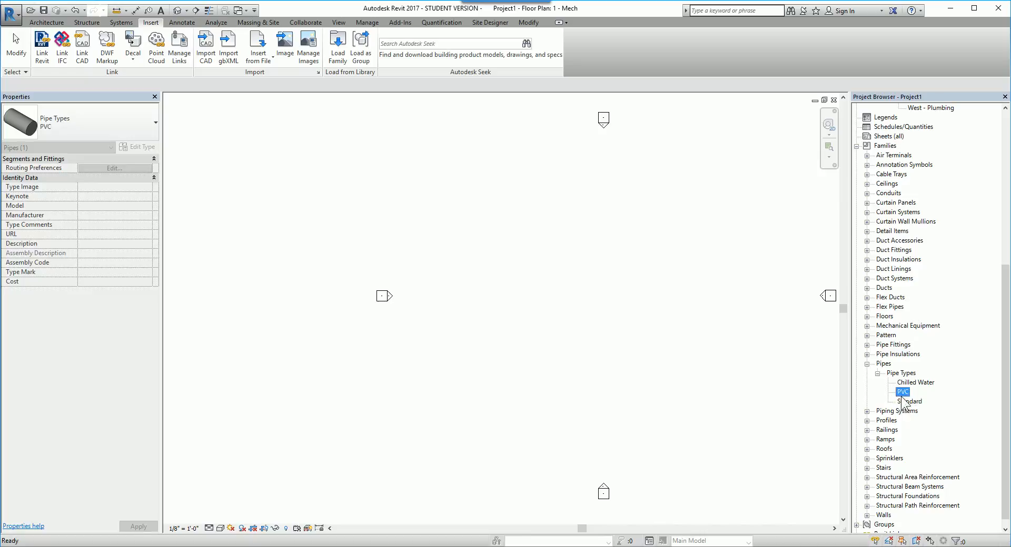
Open the Routing Preferences of the PVC pipe type and enlarge the dialog to show every fitting category
right_click(902, 396)
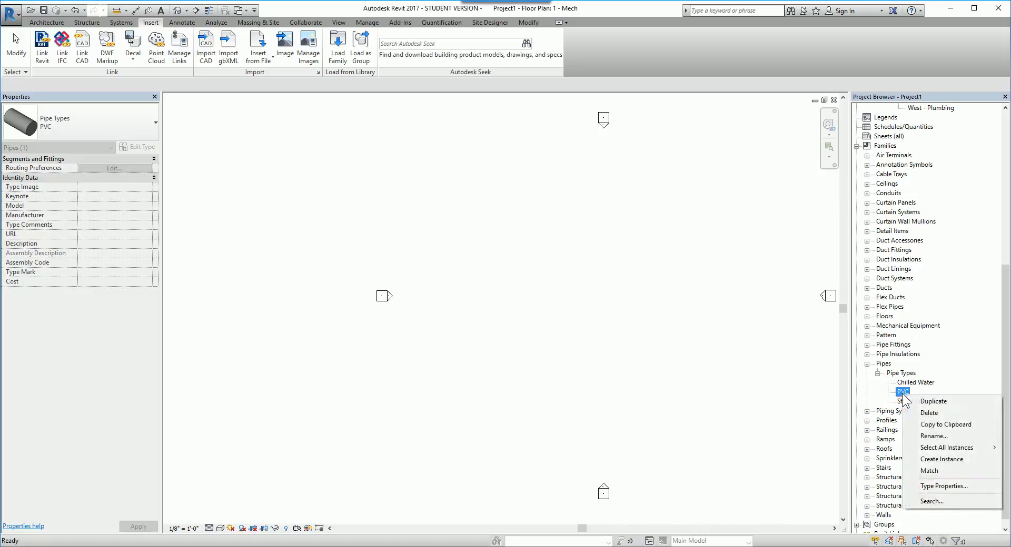
click(945, 485)
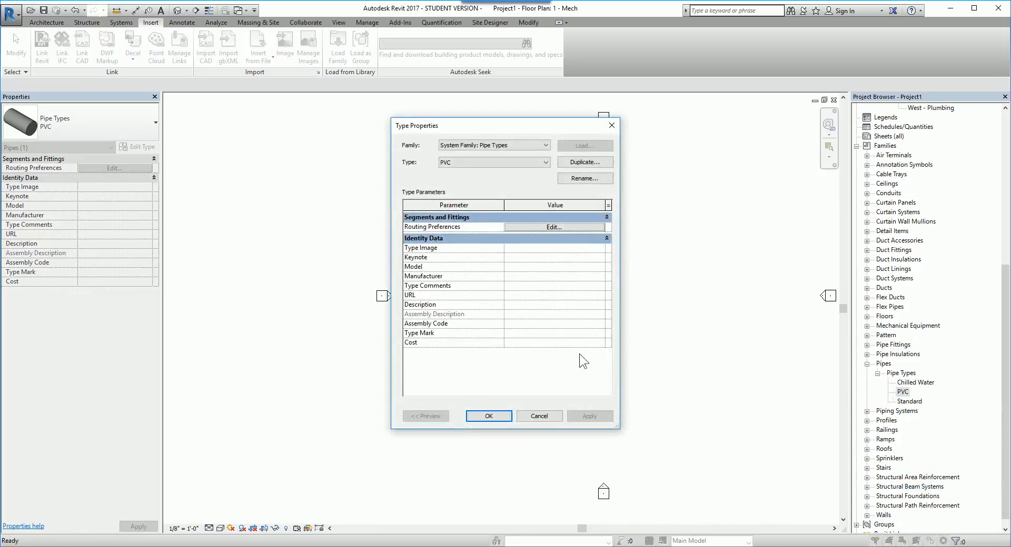
click(526, 412)
right_click(903, 394)
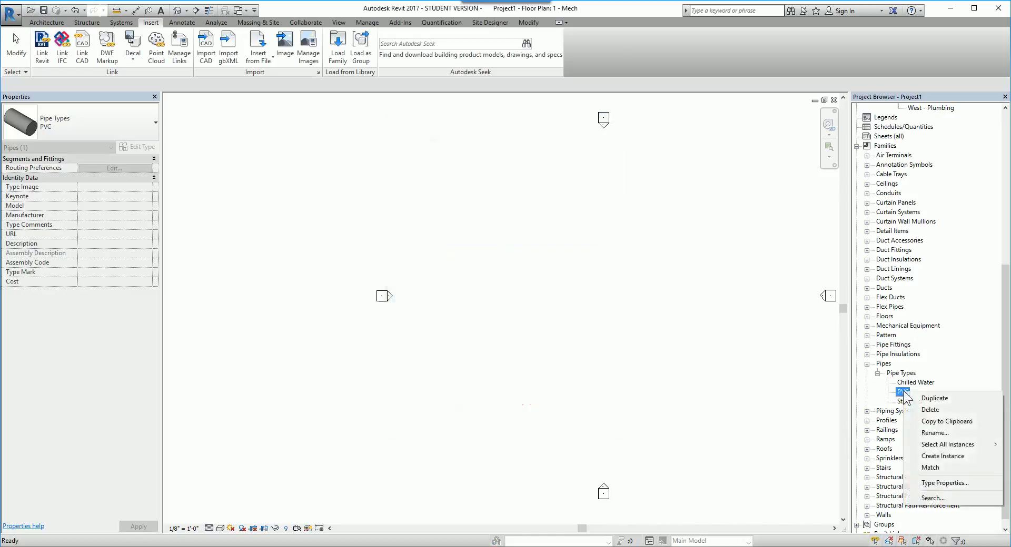
click(959, 485)
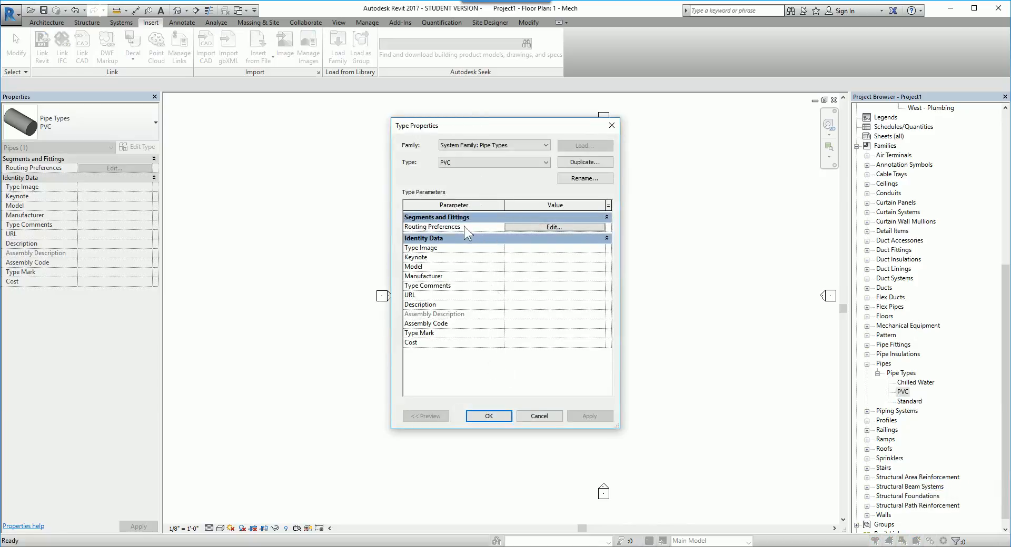
click(564, 226)
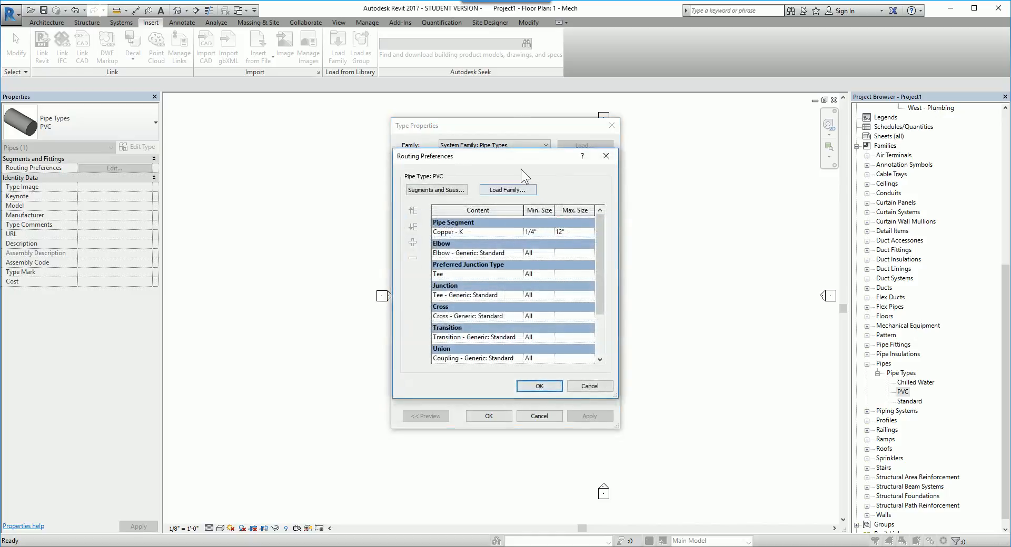
drag(520, 156, 639, 90)
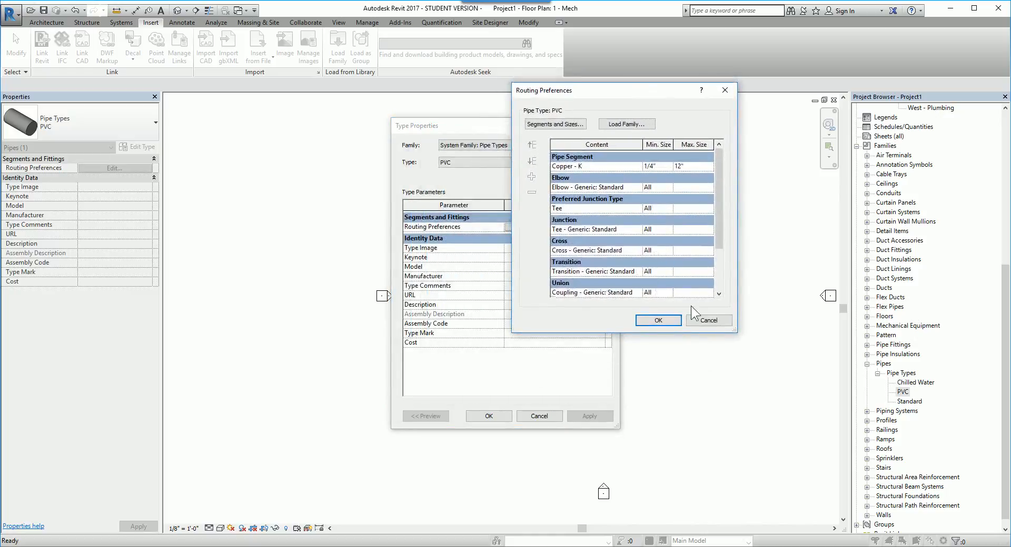
drag(734, 331, 888, 470)
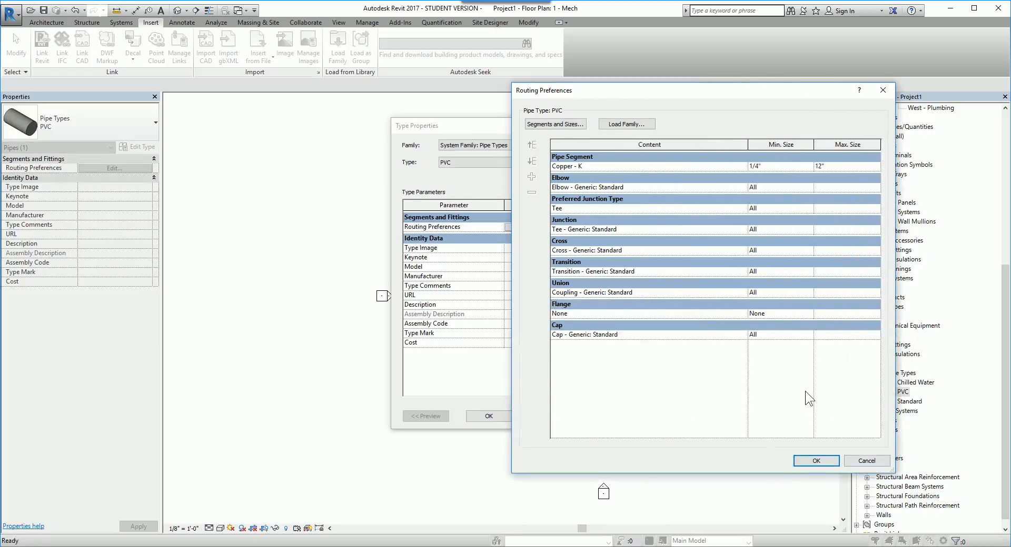
Set the PVC pipe type's pipe segment to Polyvinyl Chloride - Rigid - Schedule 40
click(736, 169)
click(741, 165)
drag(745, 185, 749, 203)
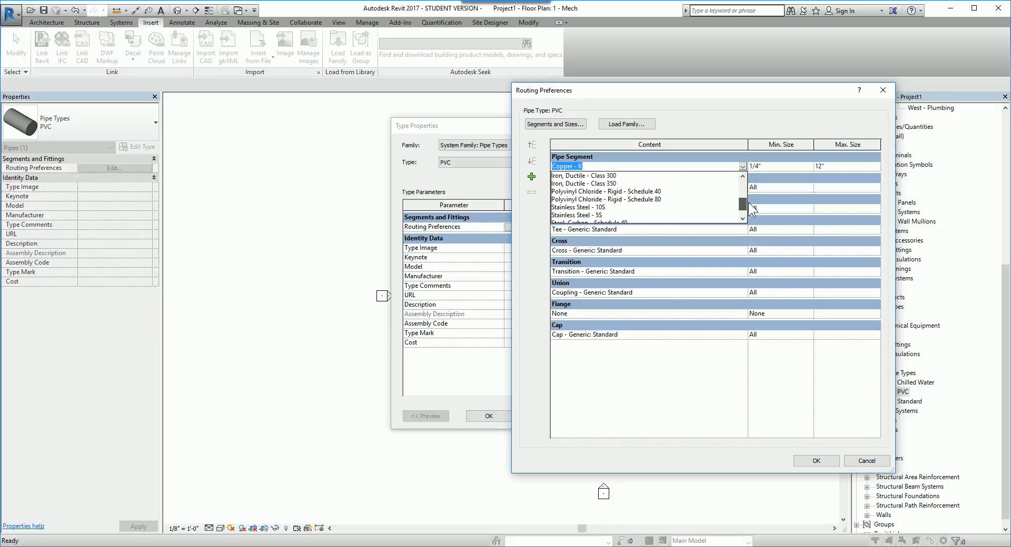
click(639, 191)
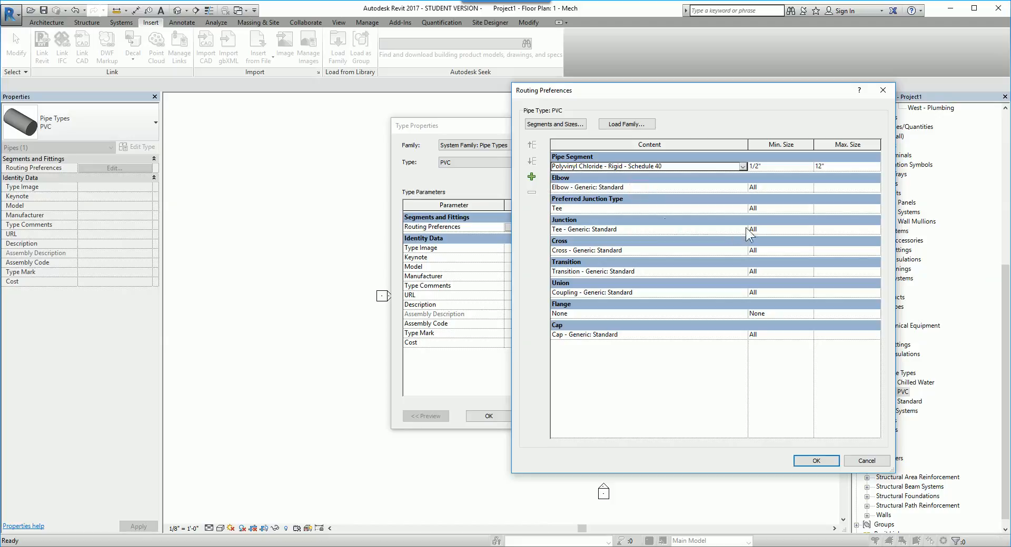
Review the available elbow fittings and set the elbow to Bend - PVC - Sch 40 - DWV: Standard
click(747, 188)
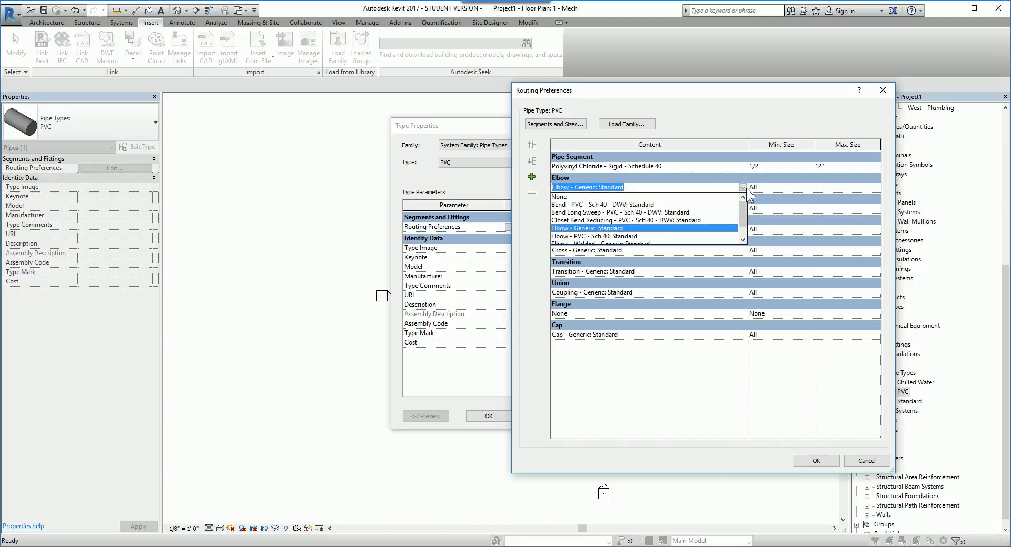
scroll(743, 215, down, 1)
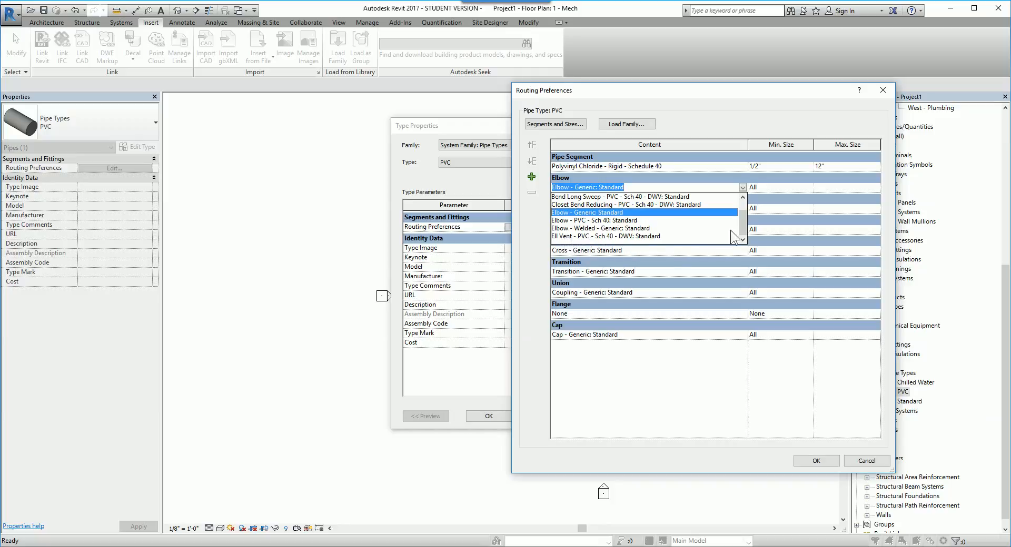
mouse_move(739, 223)
mouse_down()
mouse_move(742, 205)
mouse_move(744, 221)
mouse_up()
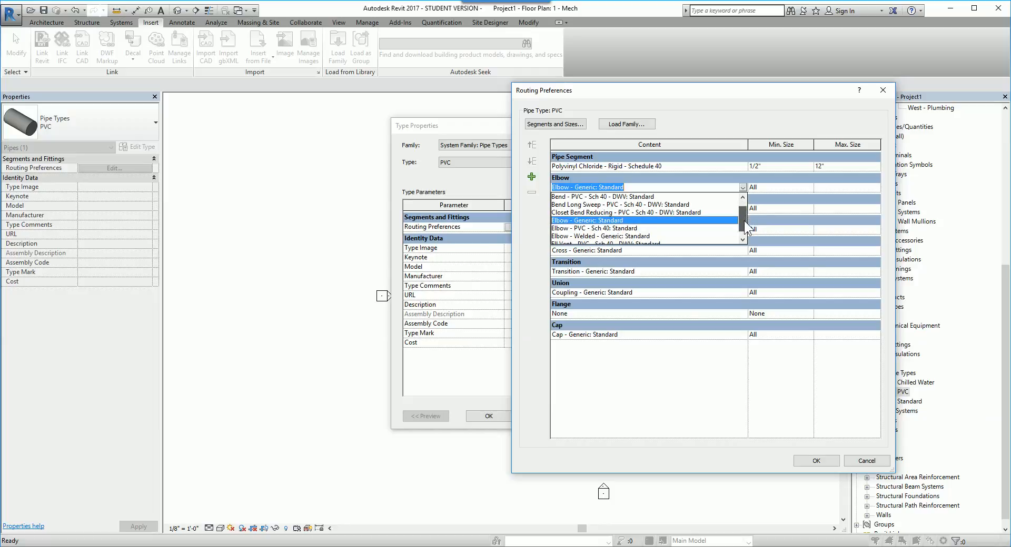
drag(746, 228, 746, 228)
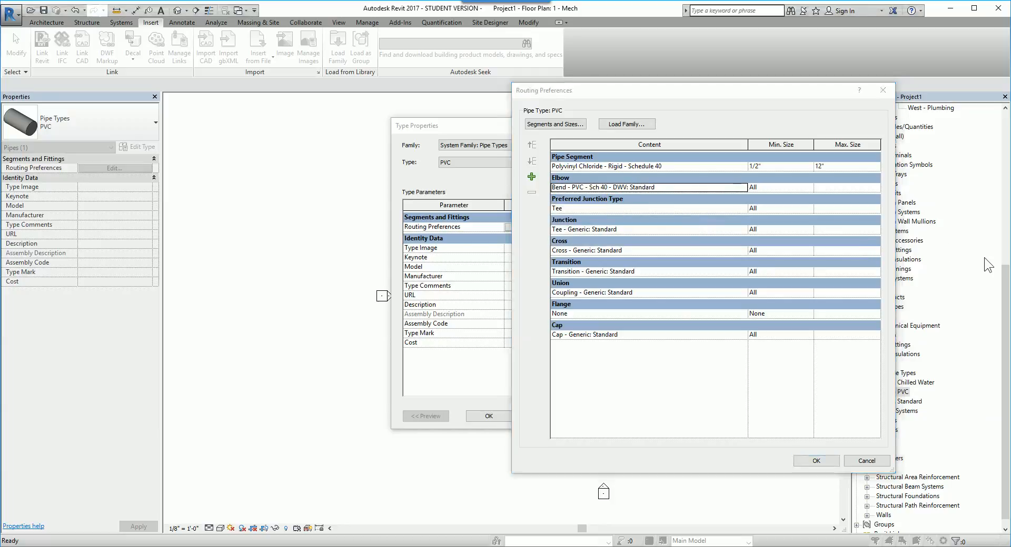
click(653, 376)
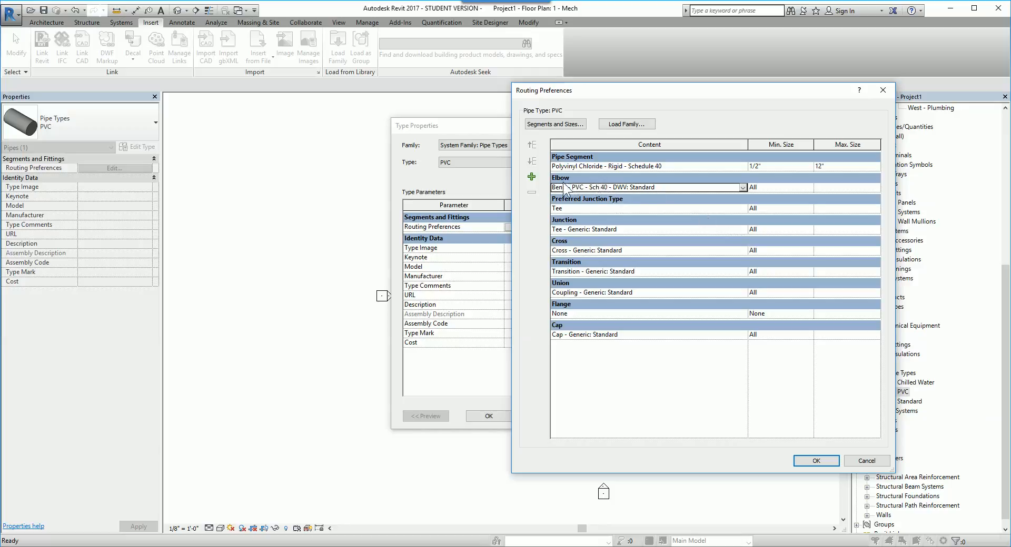
Set the junction to Wye Combination with 8th Bend and the cross to Wye Combination with 8th Bend Double, both PVC Sch 40 DWV Standard
click(743, 230)
click(742, 256)
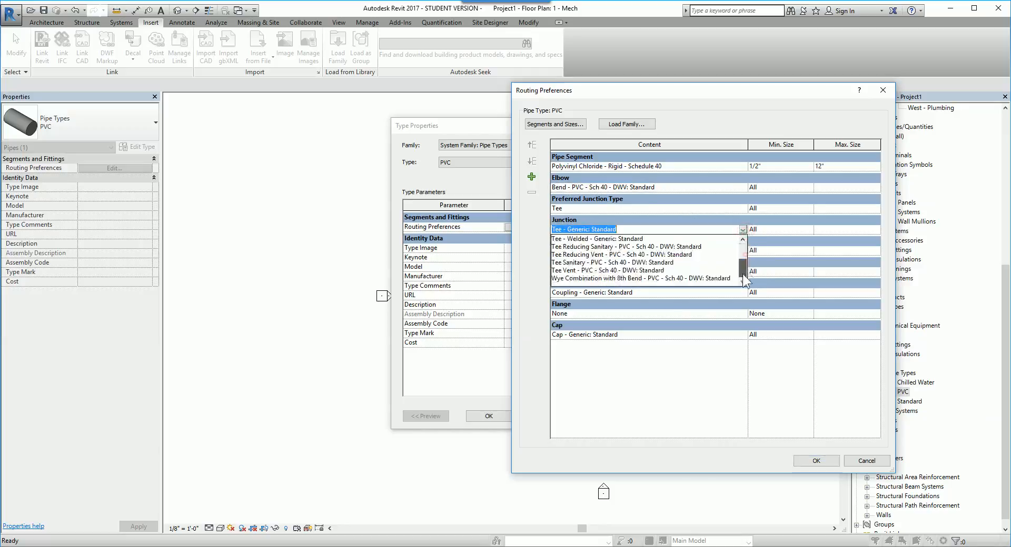
click(618, 278)
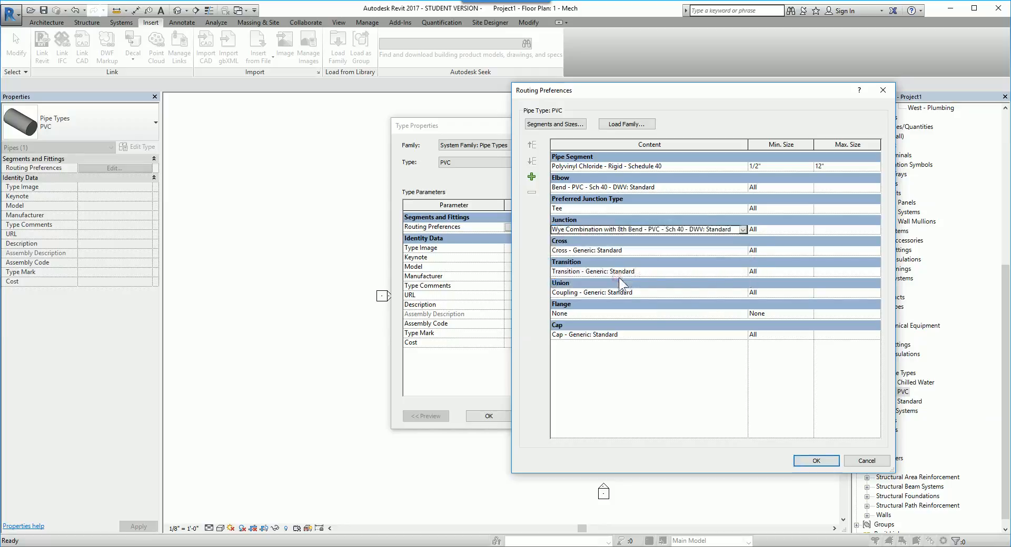
click(740, 248)
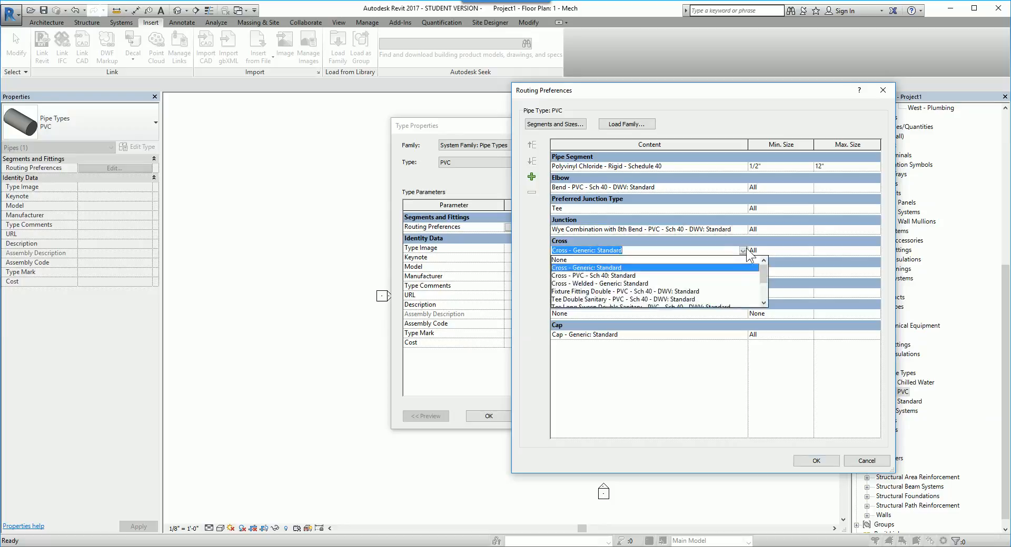
drag(766, 274, 765, 293)
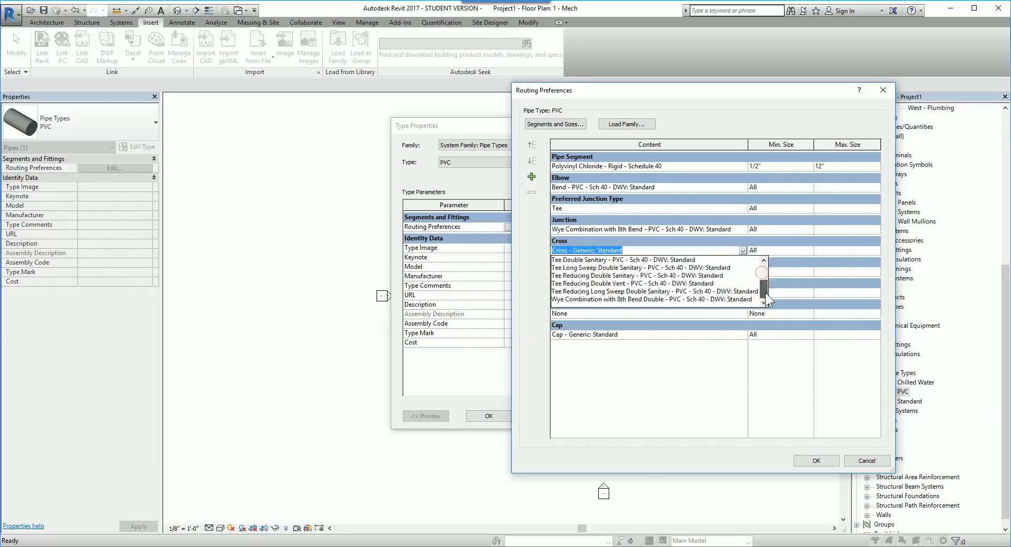
click(649, 298)
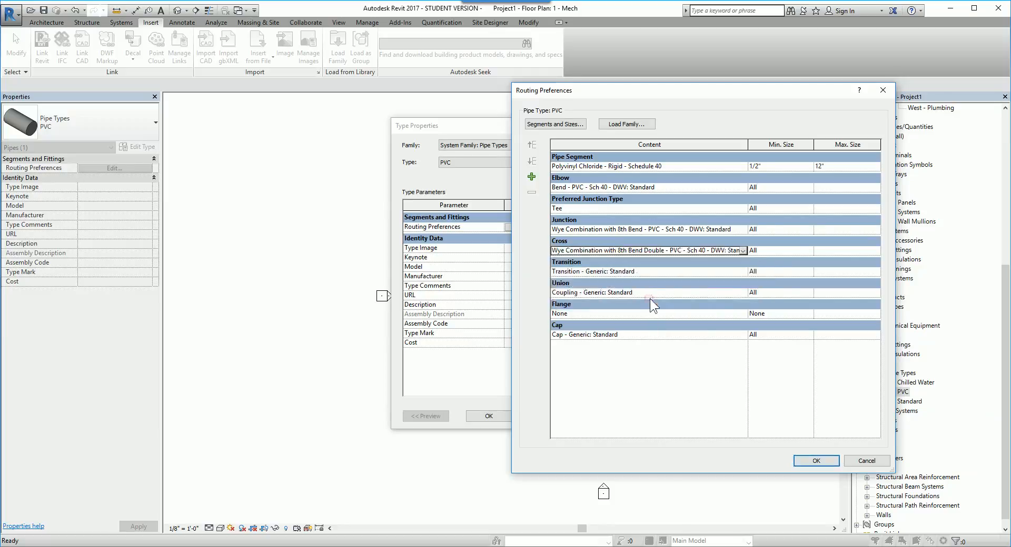
Set the transition to Reducer - PVC - Sch 40 - DWV: Standard and the union to Coupling - PVC - Sch 40 - DWV: Standard
click(740, 274)
click(742, 272)
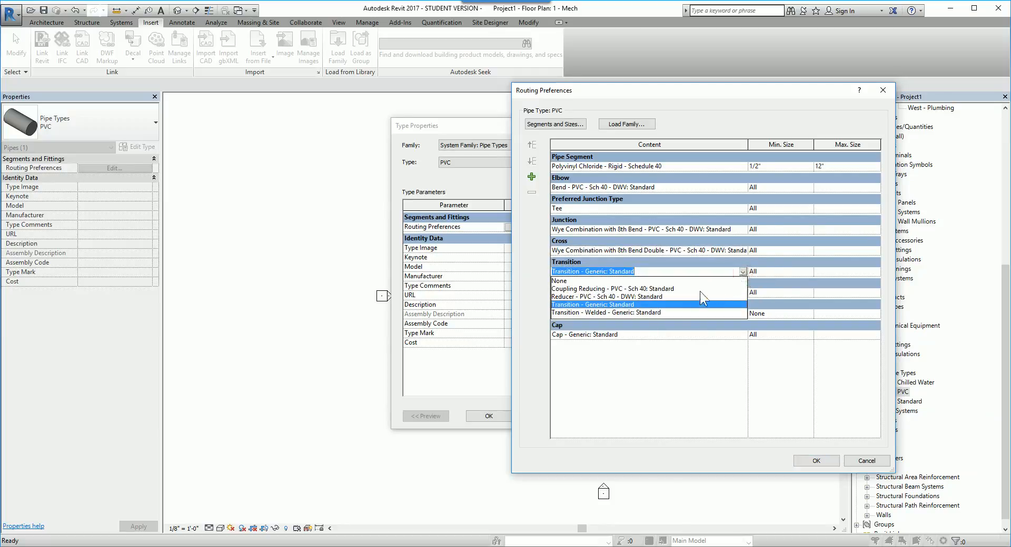
click(611, 296)
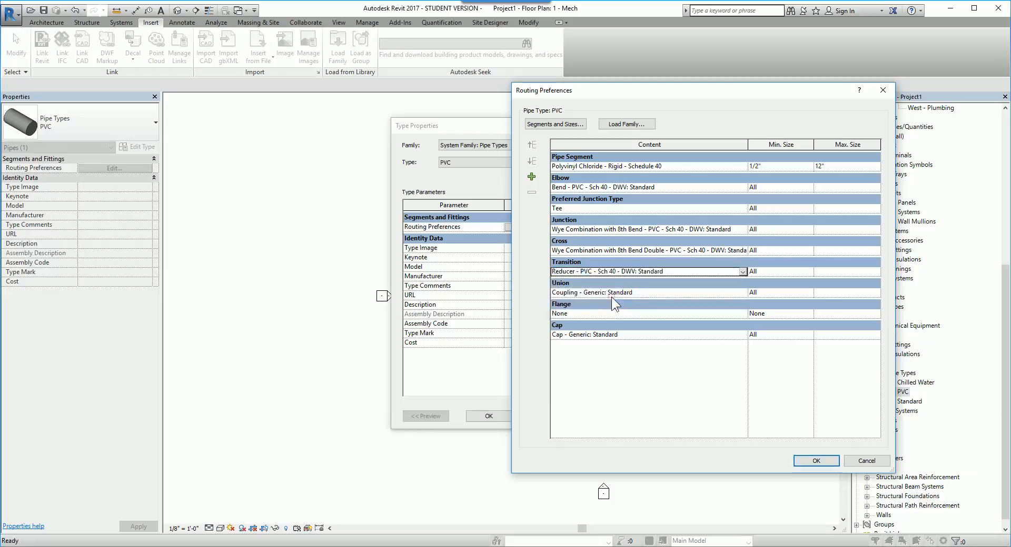
click(744, 295)
click(744, 295)
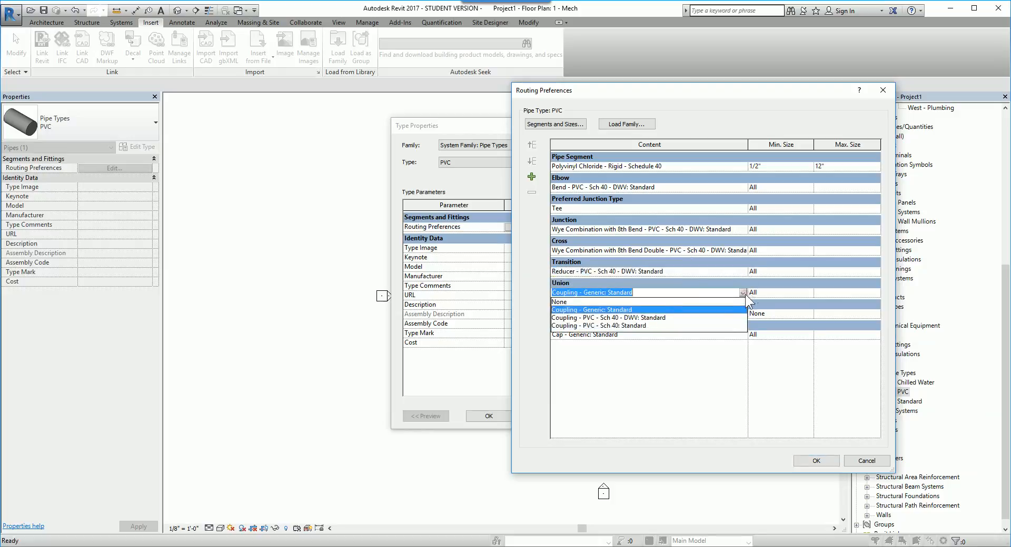
click(639, 318)
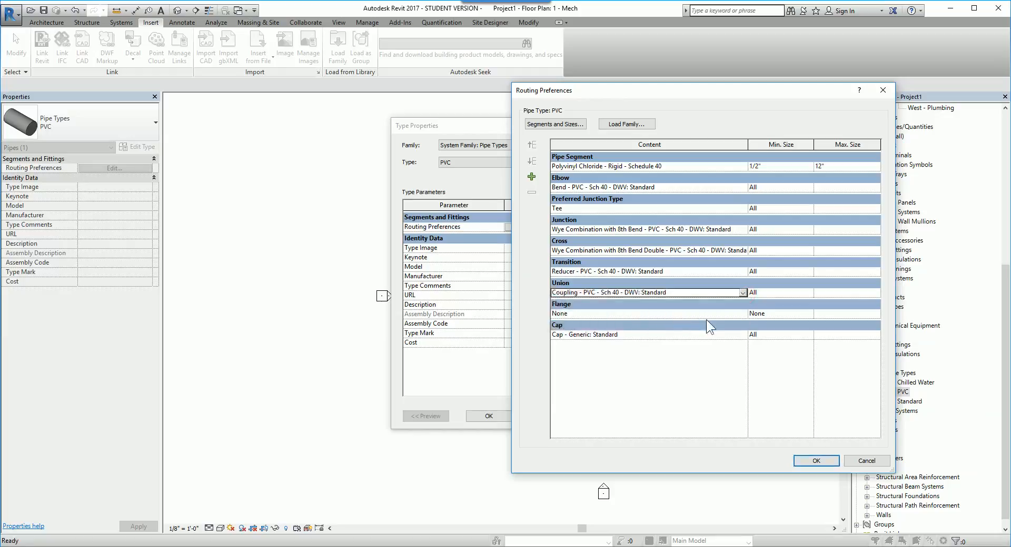
Set the cap fitting to Cap - PVC - Sch 40 - DWV: Standard
click(741, 336)
click(742, 336)
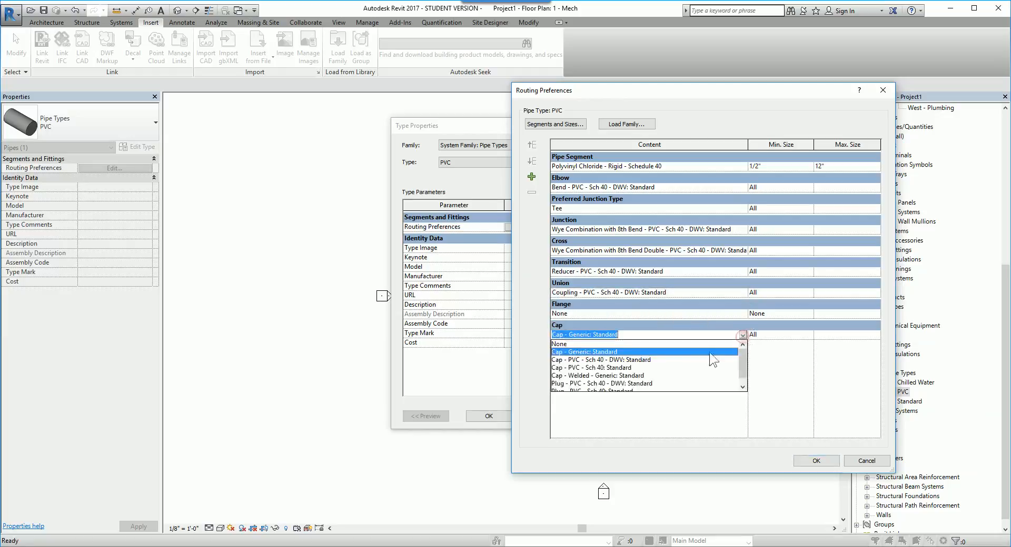
click(600, 360)
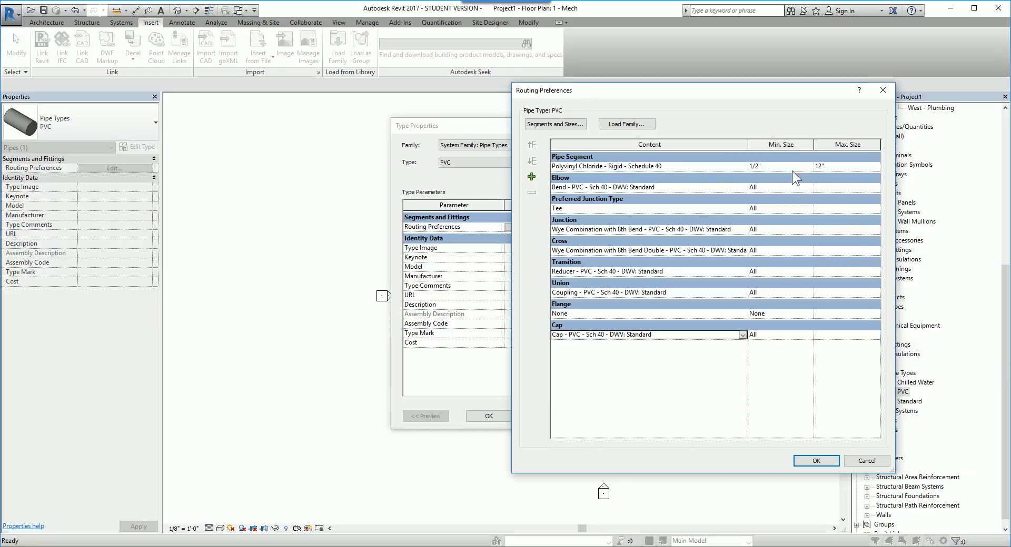
Set the pipe segment's minimum size to 1 1/4", keep its maximum at 12", and accept the routing preferences and type properties
click(807, 167)
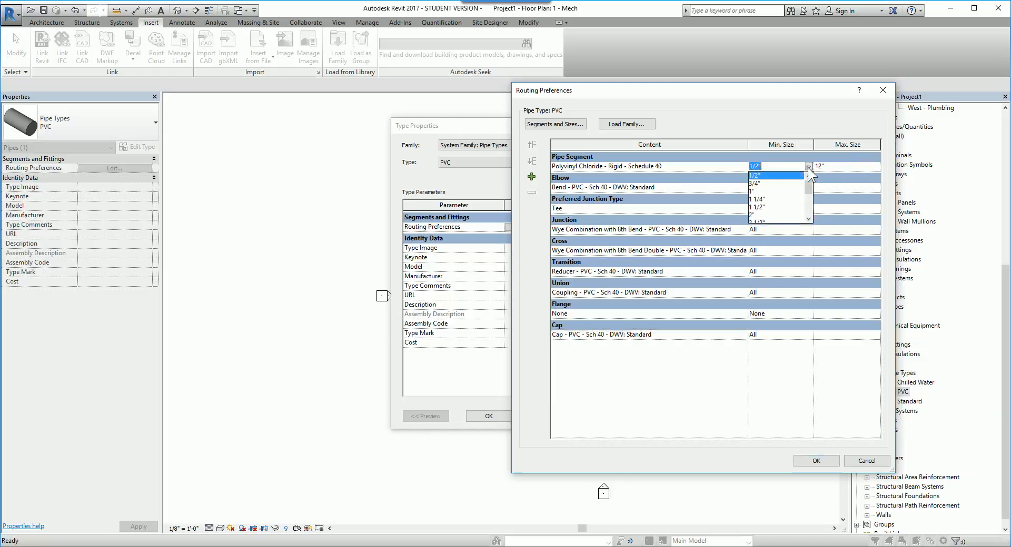
click(765, 200)
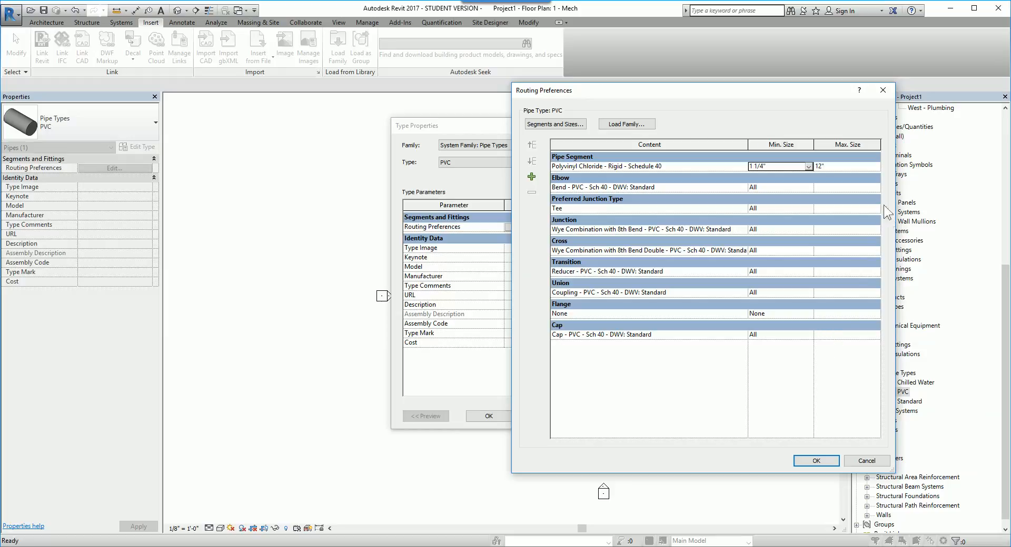
click(877, 166)
click(876, 166)
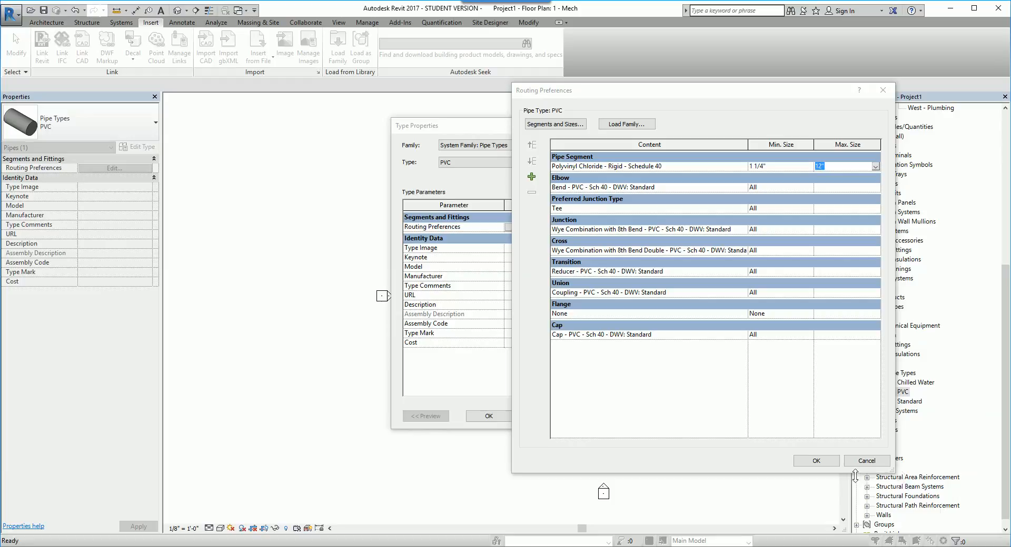
click(702, 390)
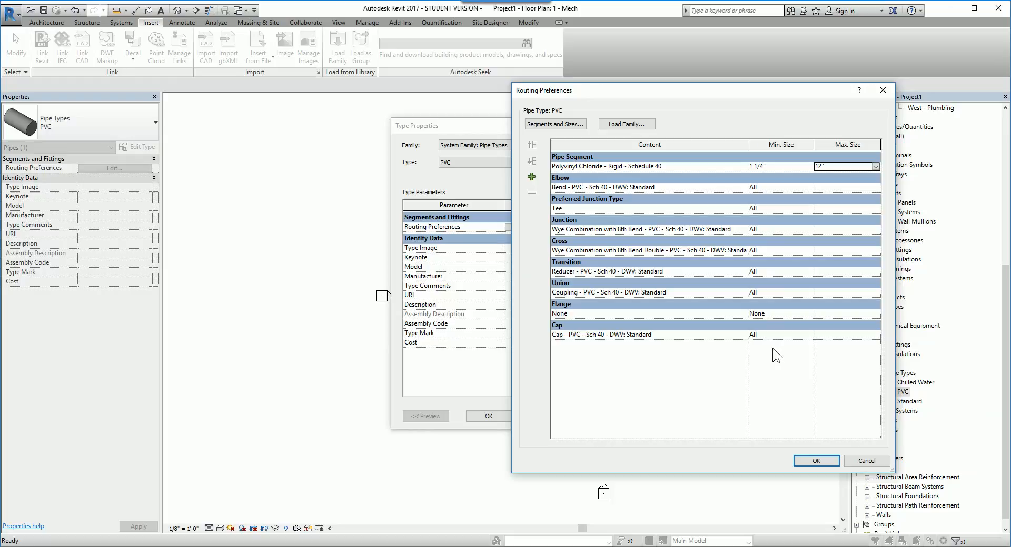
click(816, 462)
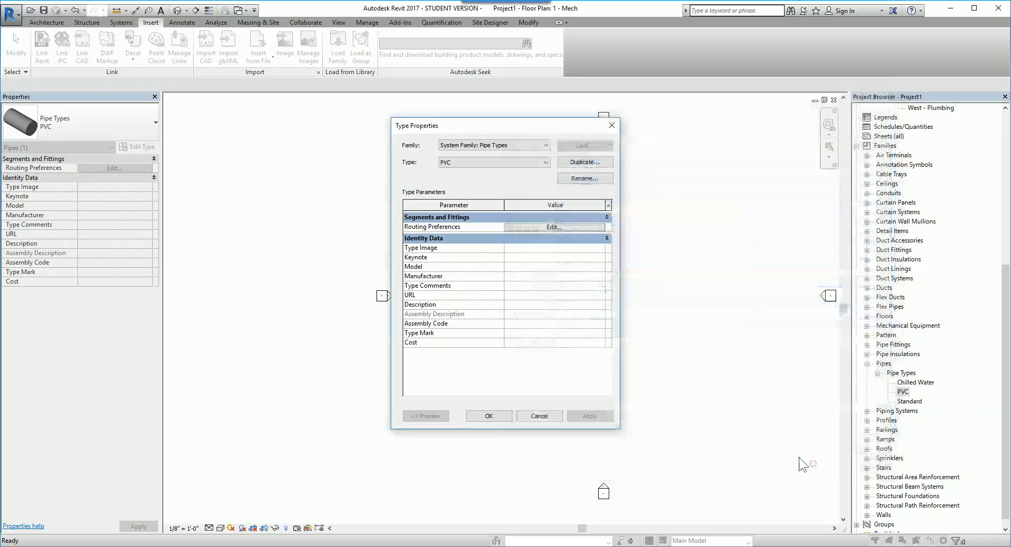
click(488, 416)
click(580, 288)
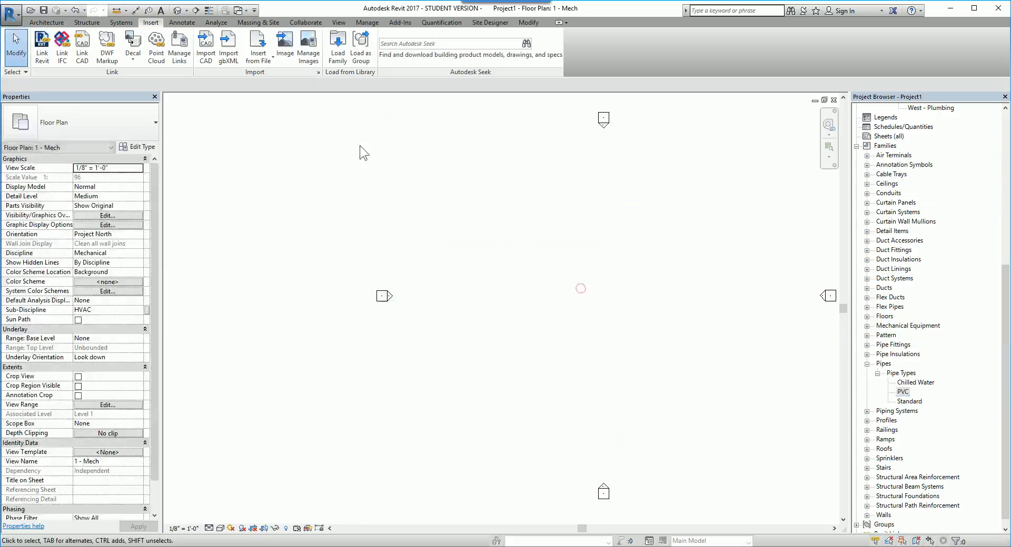
Start the Pipe tool without saving the project, keep the Standard pipe type, and set the view's detail level to Fine
middle_drag(587, 295, 482, 294)
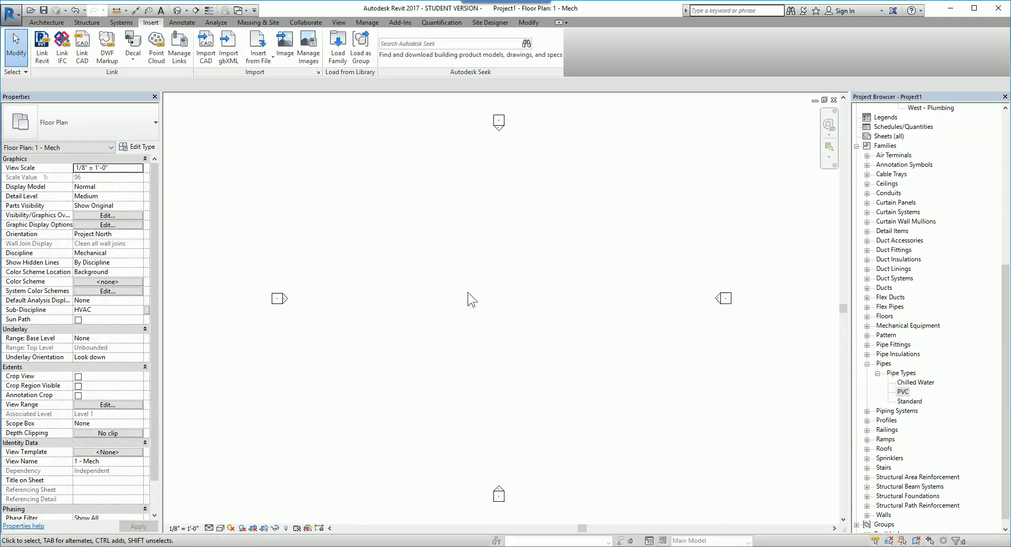
click(122, 23)
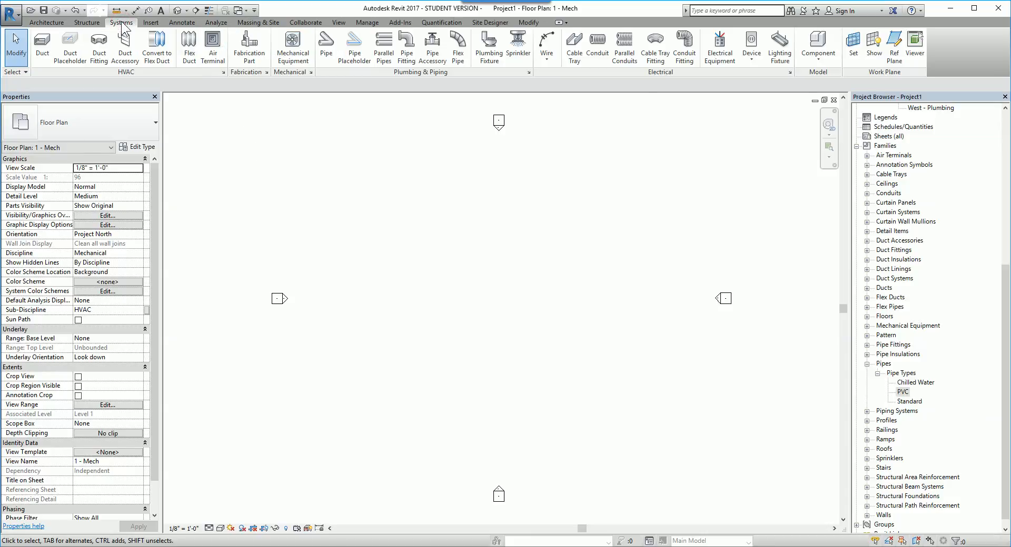
click(326, 45)
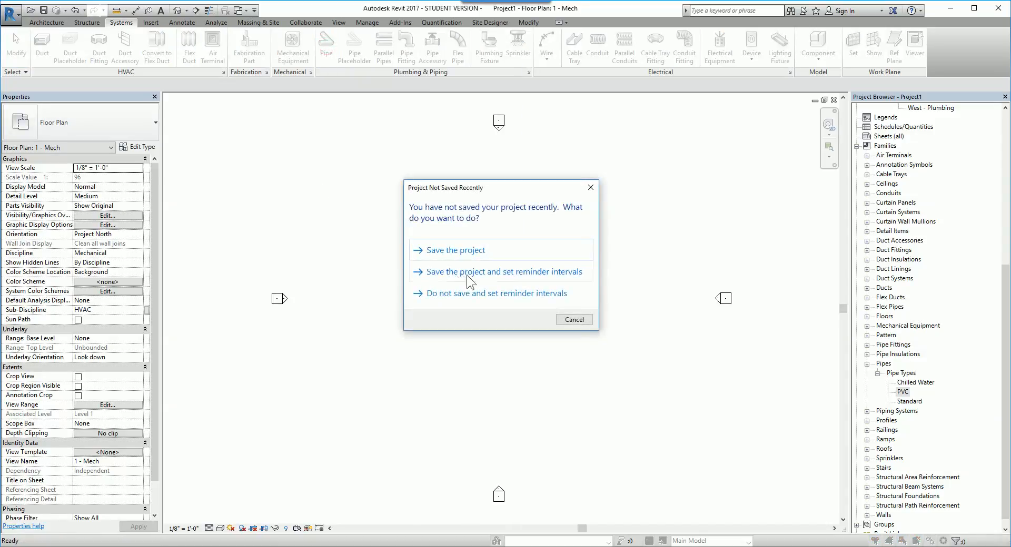
click(584, 320)
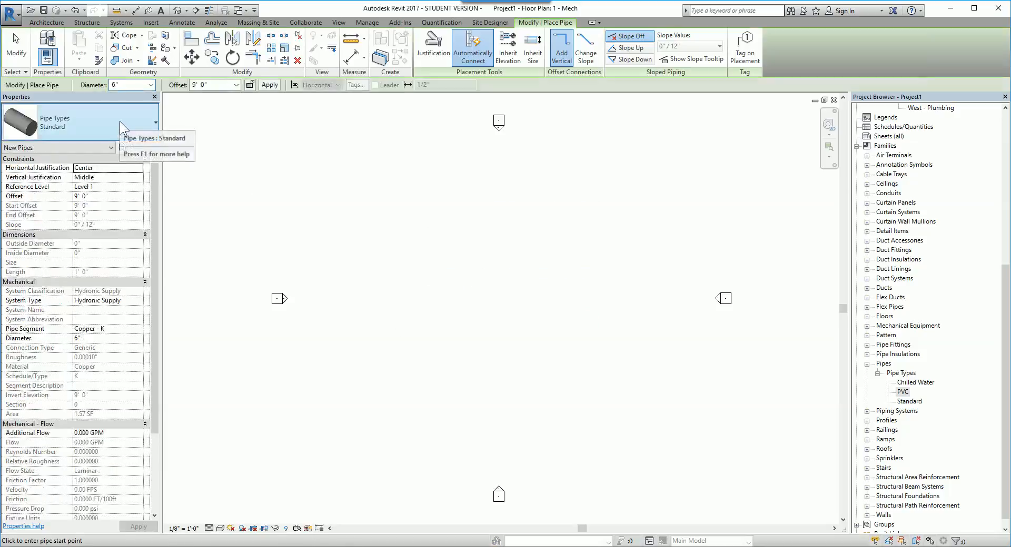
click(120, 121)
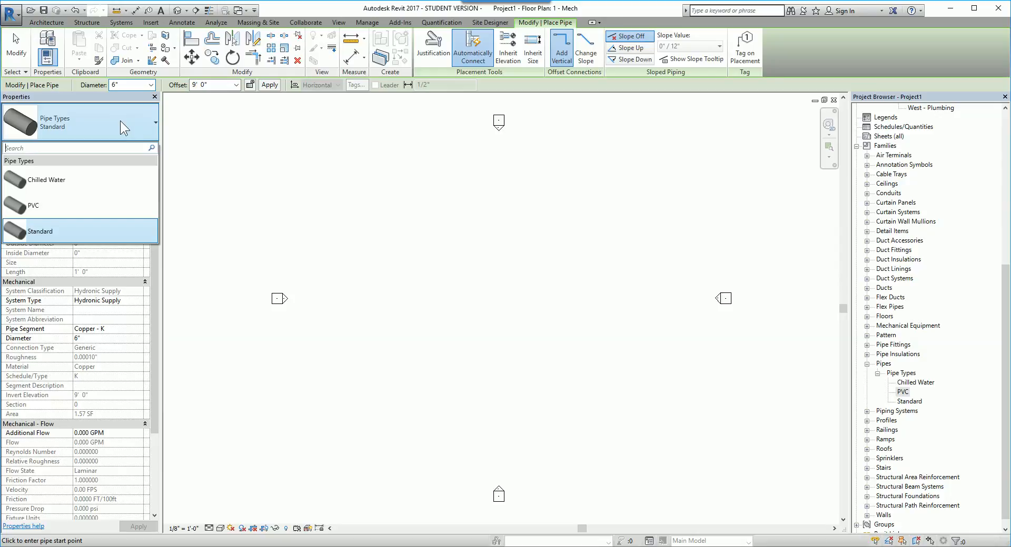
click(120, 122)
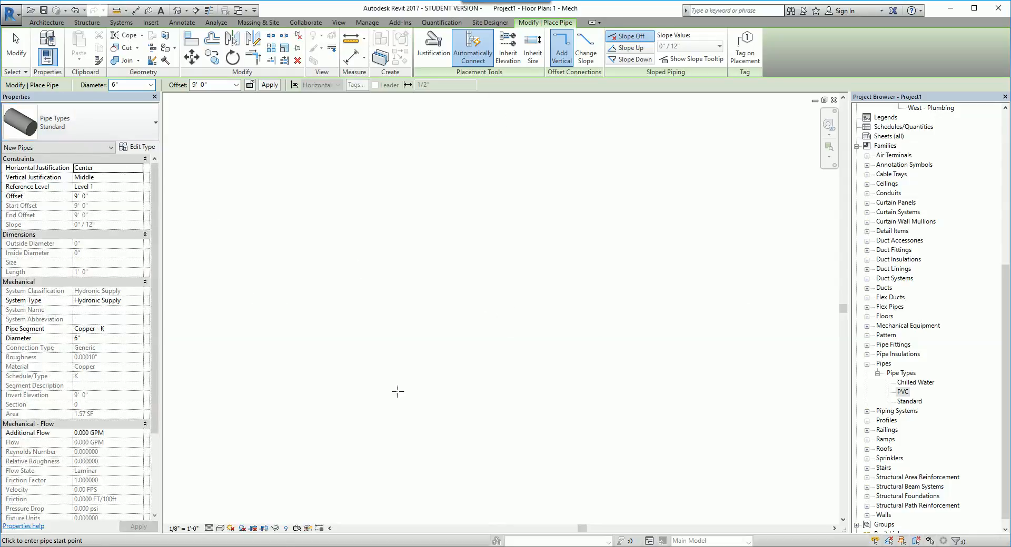
click(210, 529)
click(220, 519)
Draw a stepped run of six 6" Standard pipe segments with 90° turns at a 9' 0" offset
click(658, 274)
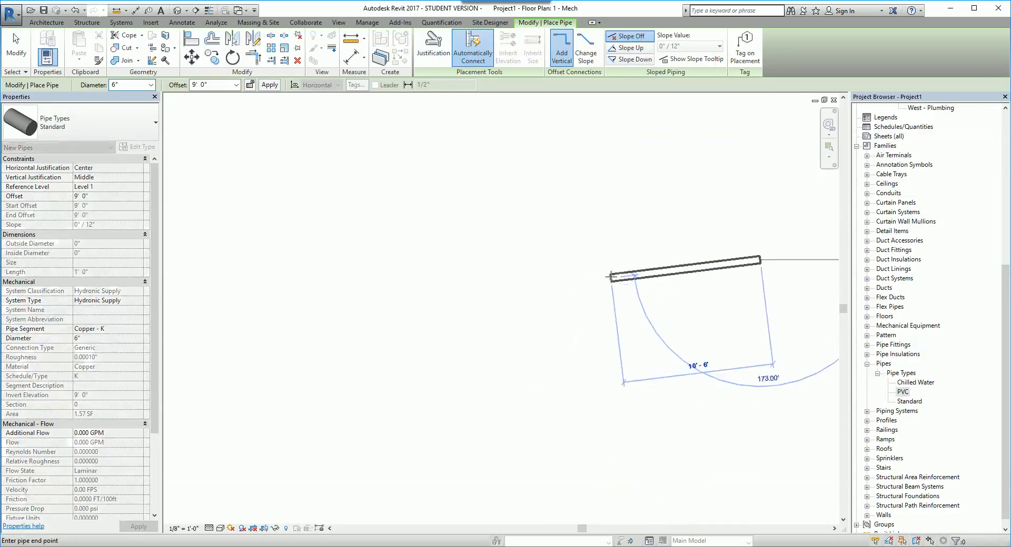
click(616, 260)
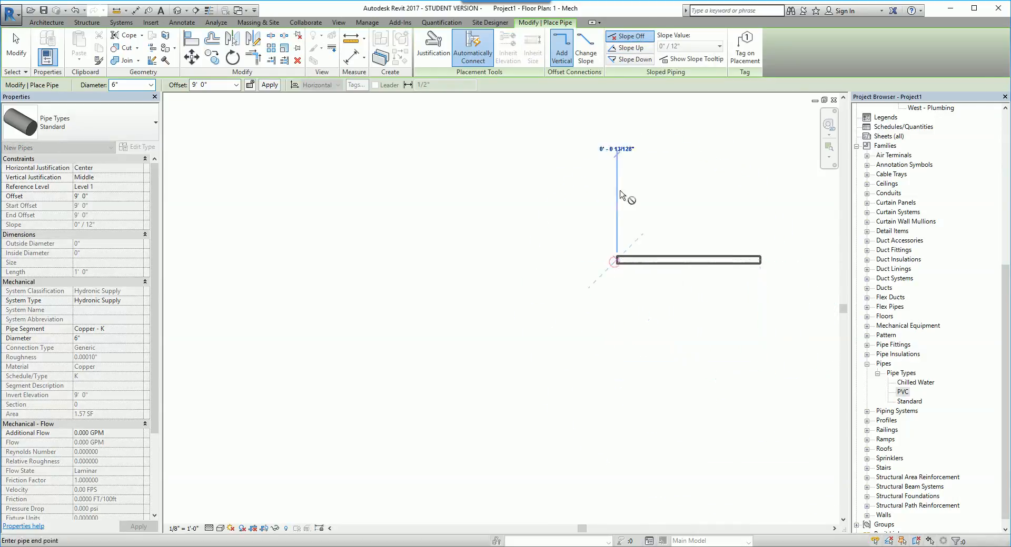
click(619, 164)
middle_drag(644, 157, 651, 233)
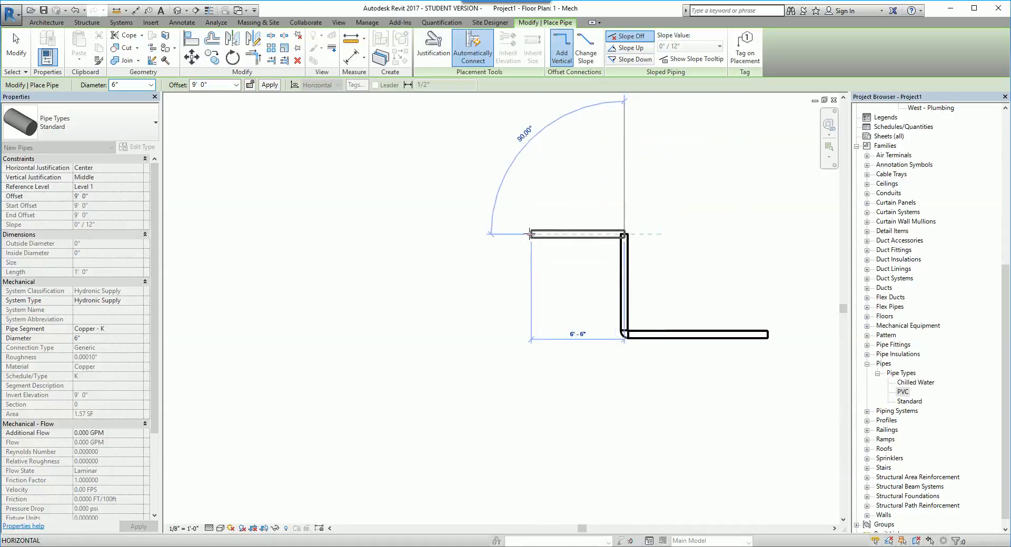
click(530, 234)
click(531, 142)
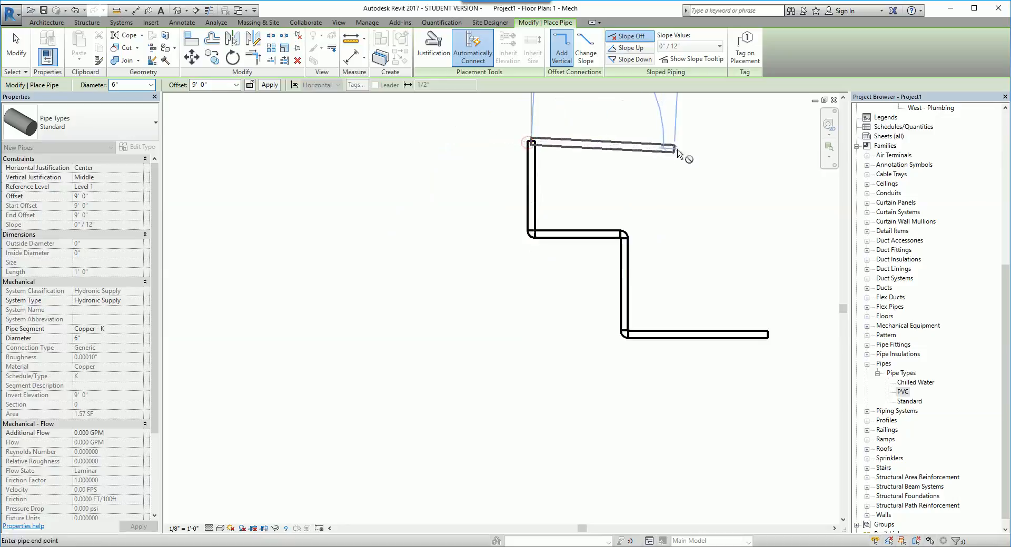
click(706, 142)
middle_drag(715, 158, 695, 276)
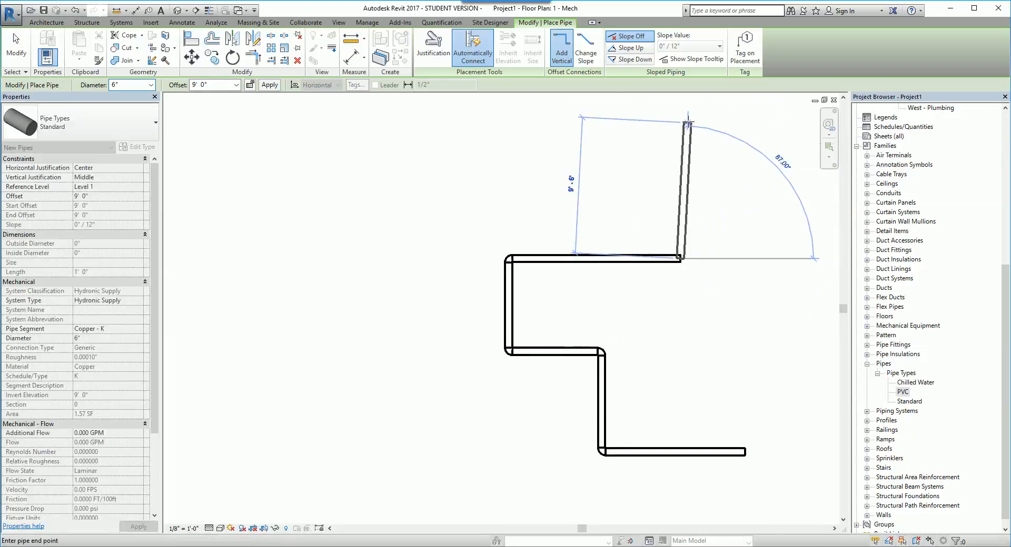
click(682, 124)
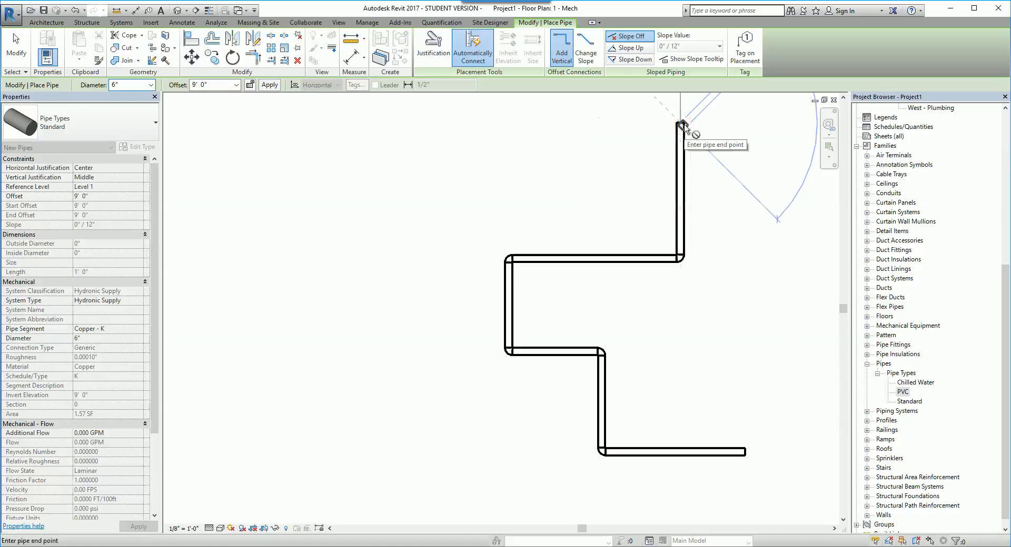
key(Escape)
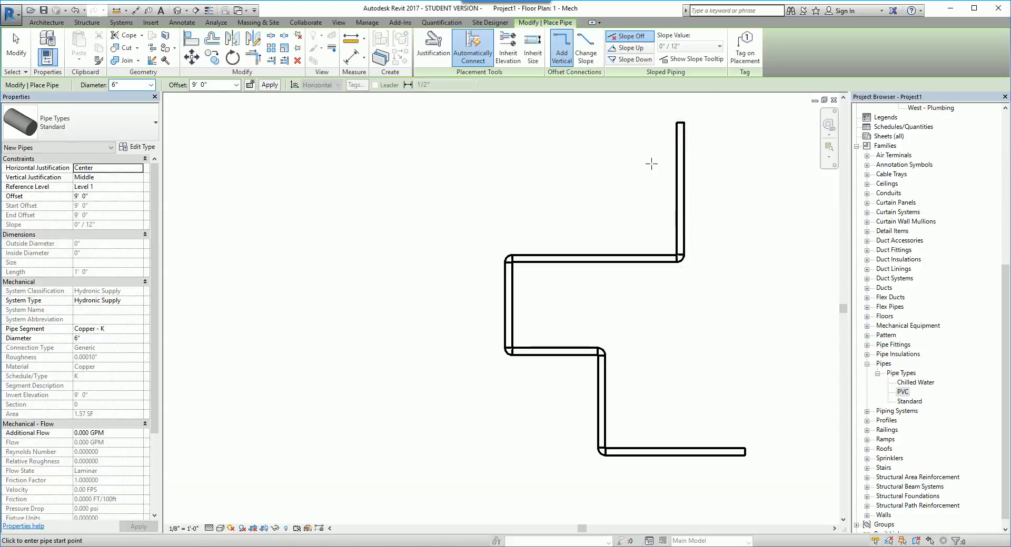
Show the Quick Access Toolbar below the ribbon and turn on Thin Lines
click(254, 11)
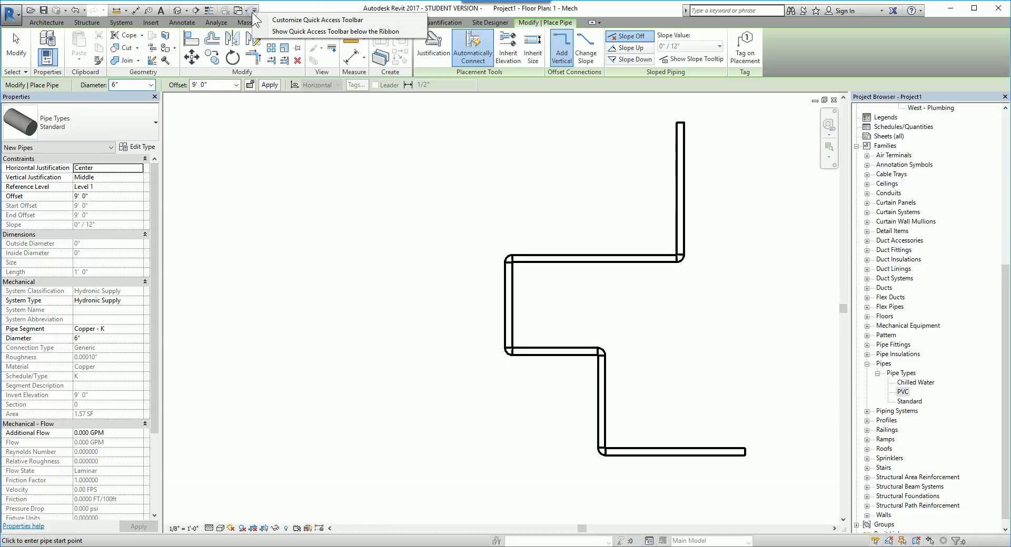
click(292, 32)
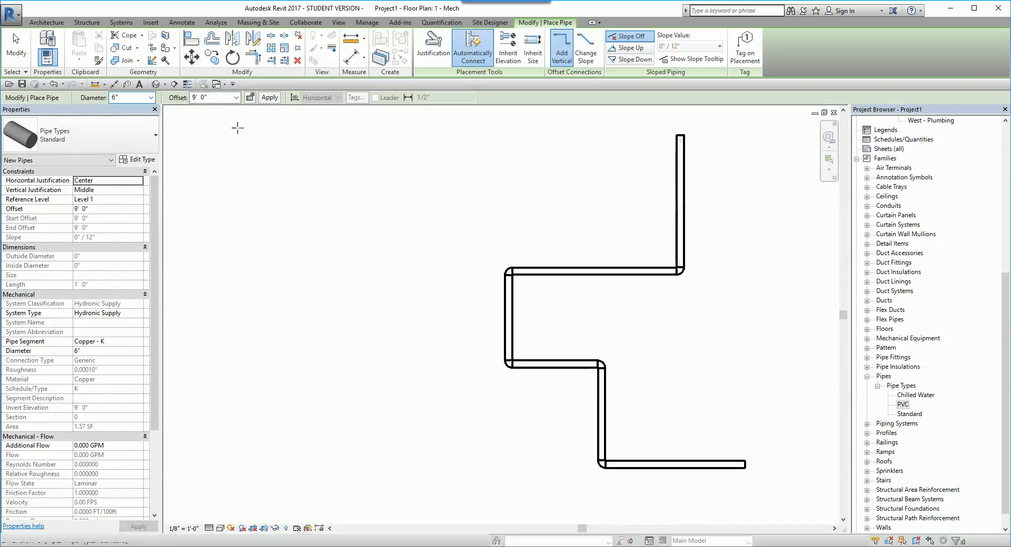
click(187, 85)
click(187, 85)
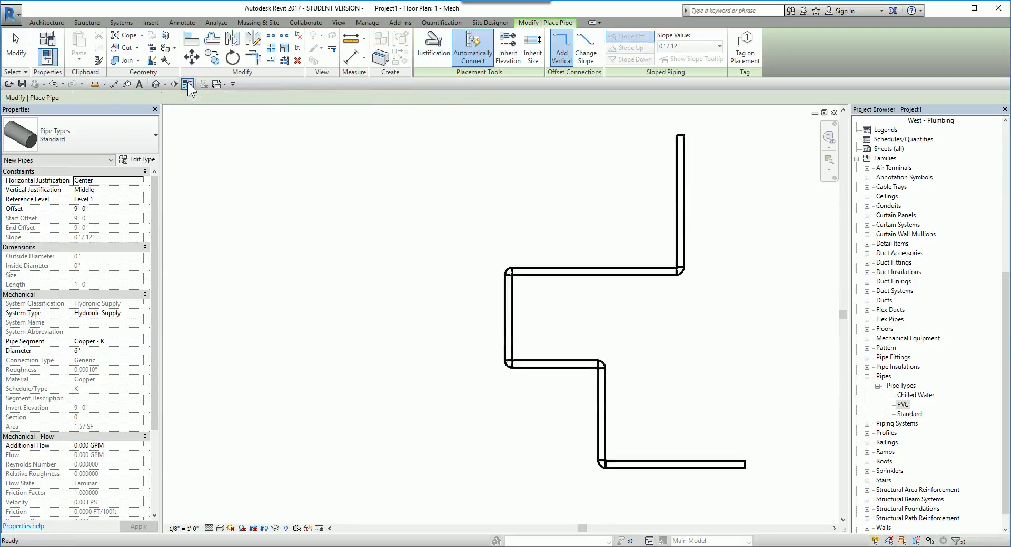
click(187, 84)
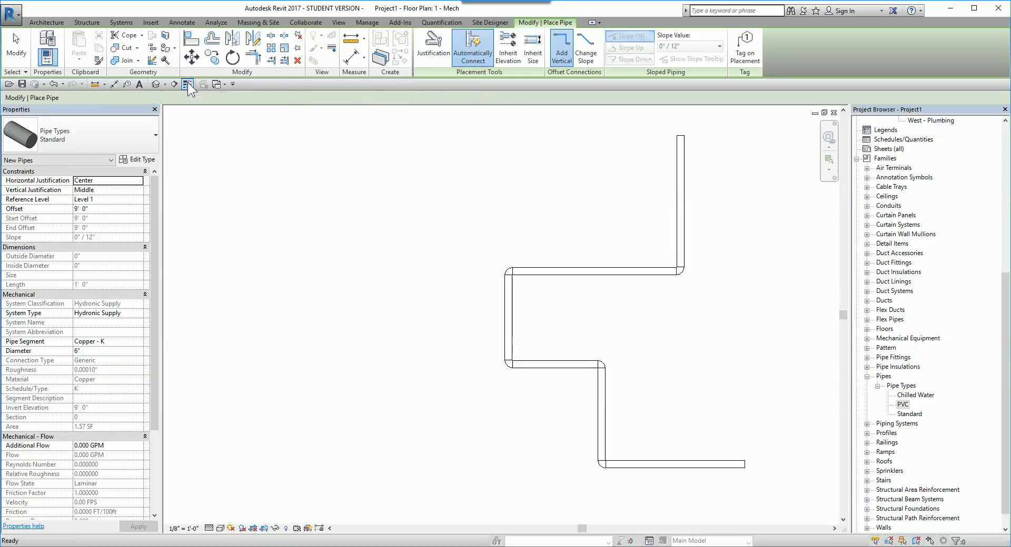
Draw a stepped run of six 6" PVC pipe segments with 90° turns alongside the Standard run at a 9' 0" offset
middle_drag(457, 217, 407, 226)
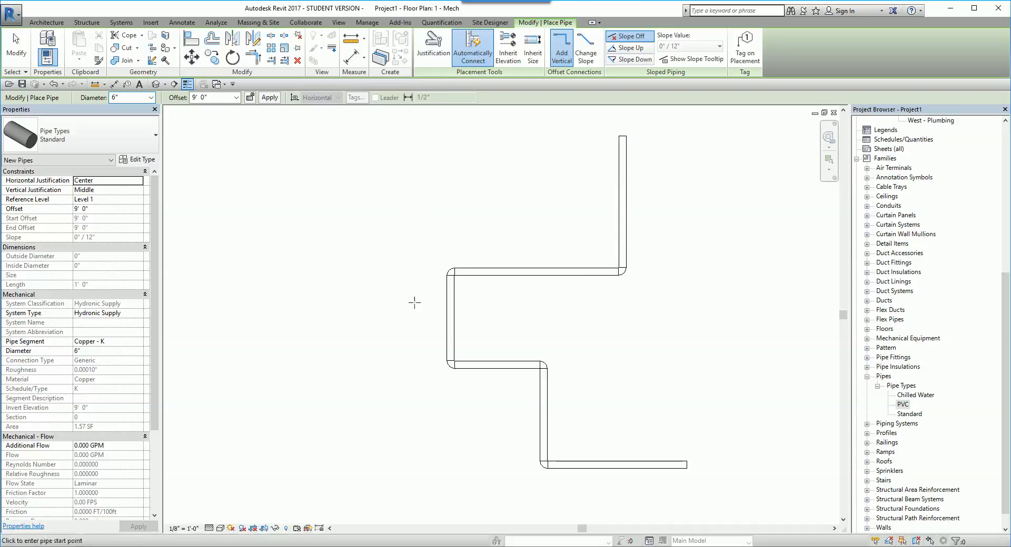
middle_drag(426, 291, 503, 258)
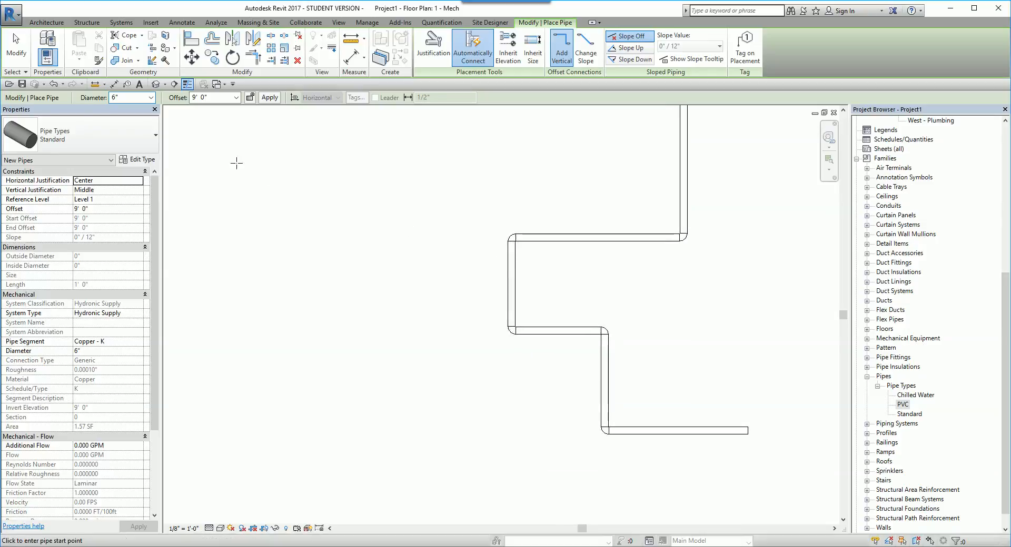
click(139, 135)
click(102, 219)
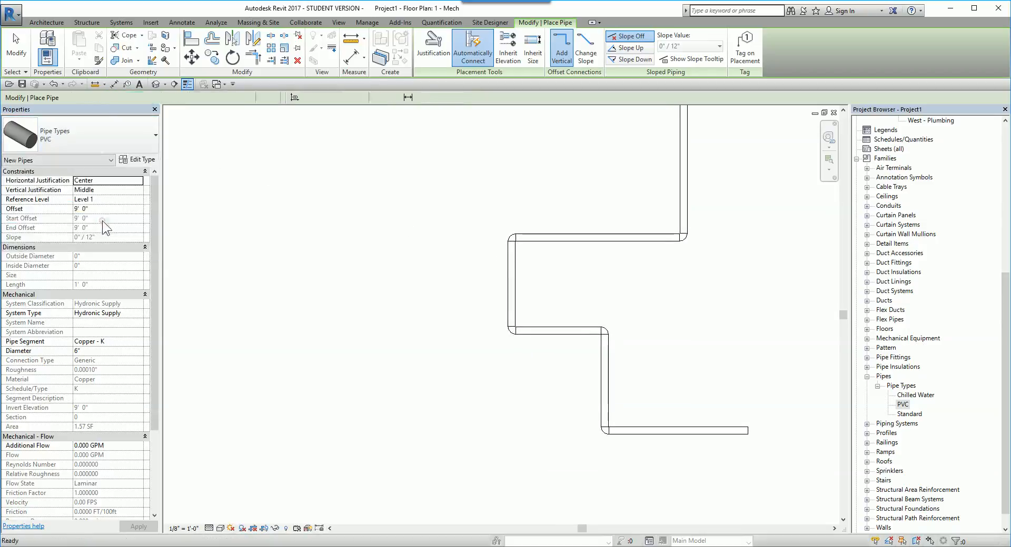
click(745, 479)
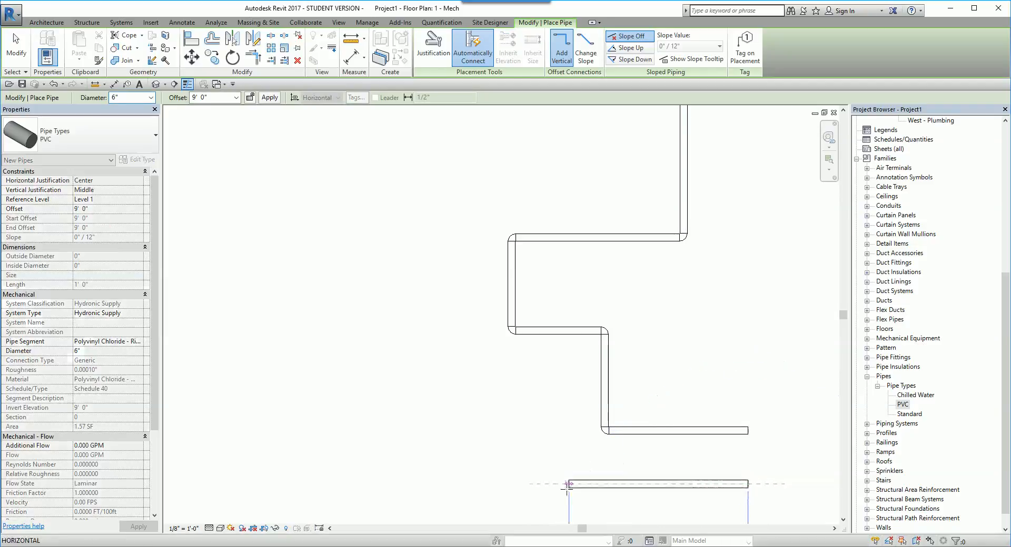
click(562, 484)
click(562, 370)
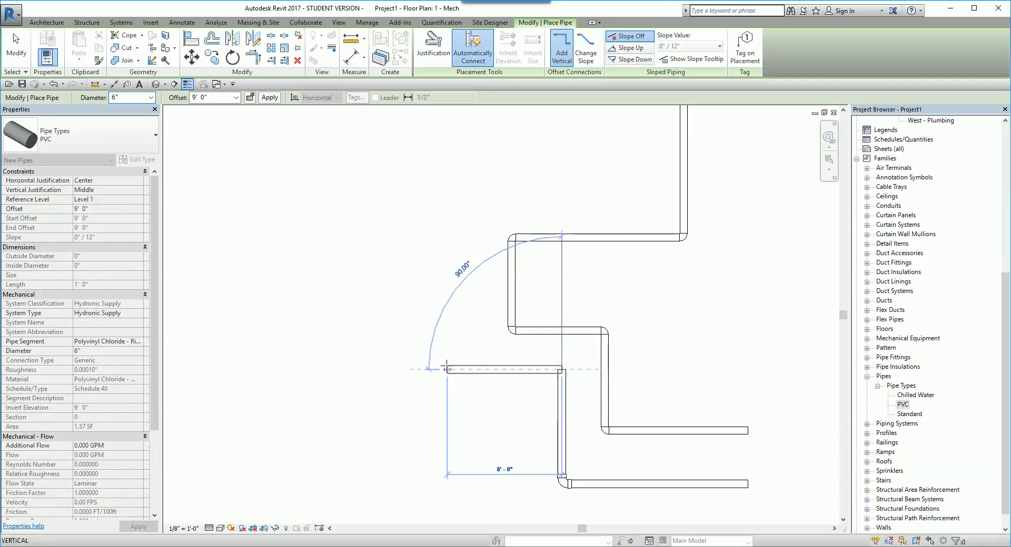
click(447, 366)
click(447, 198)
mouse_move(509, 195)
middle_down()
mouse_move(503, 274)
mouse_move(480, 314)
middle_up()
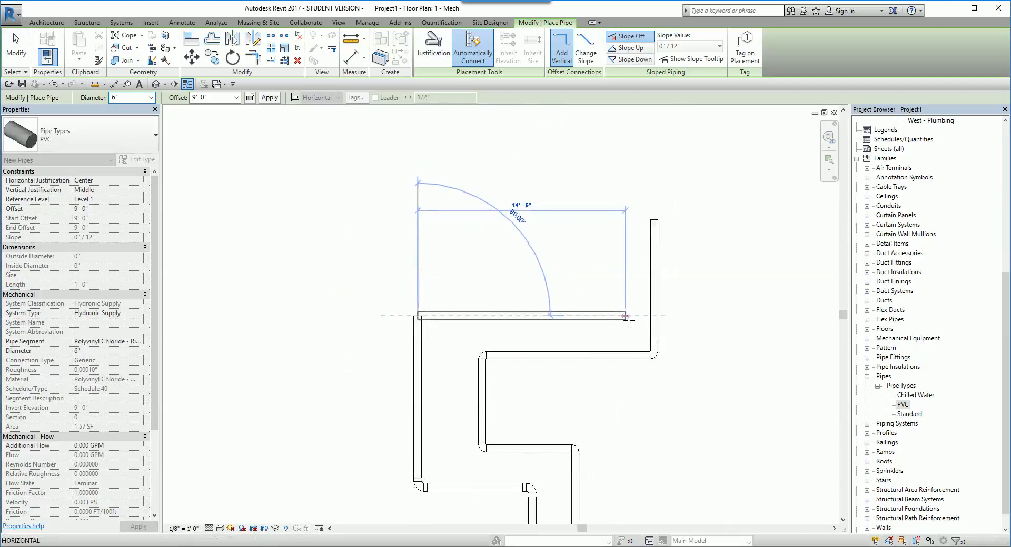
click(619, 318)
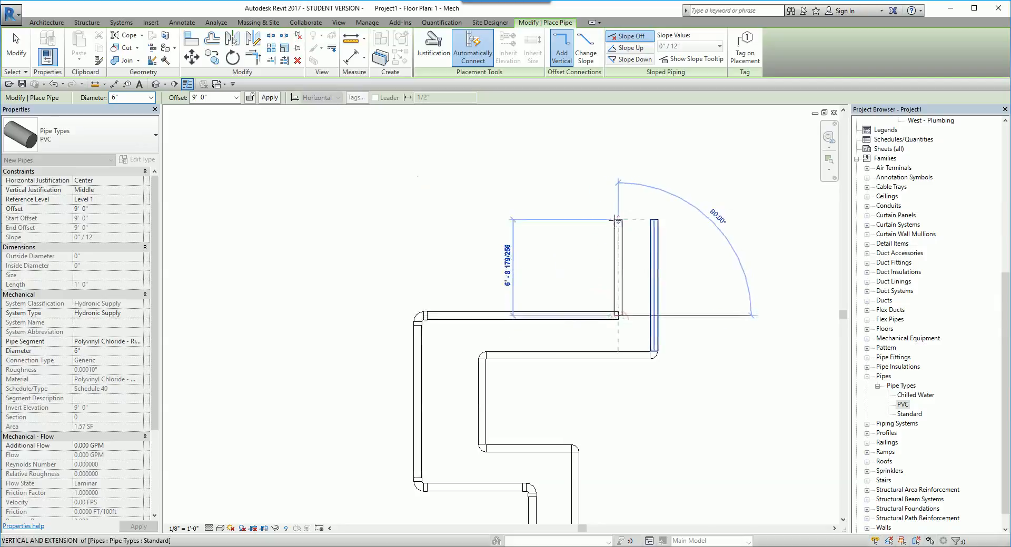
click(618, 219)
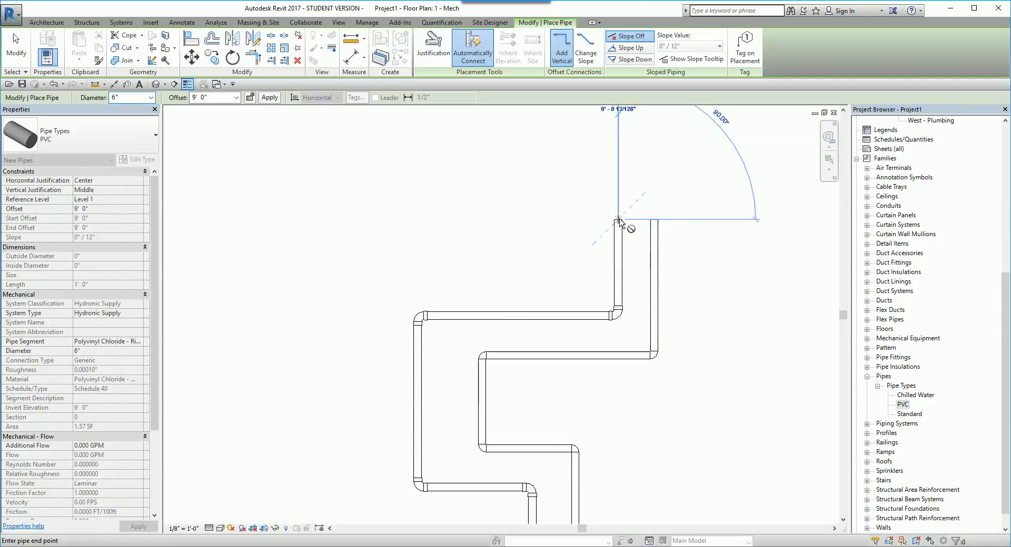
key(Escape)
Examine the elbow fittings of the PVC run and the Standard run, comparing their families and properties
scroll(626, 337, up, 6)
key(Escape)
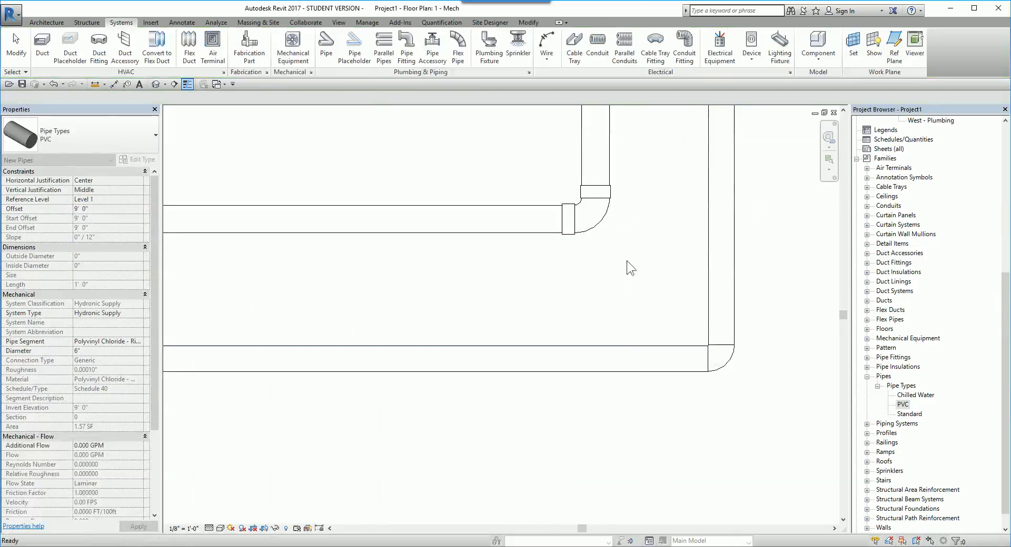
click(597, 229)
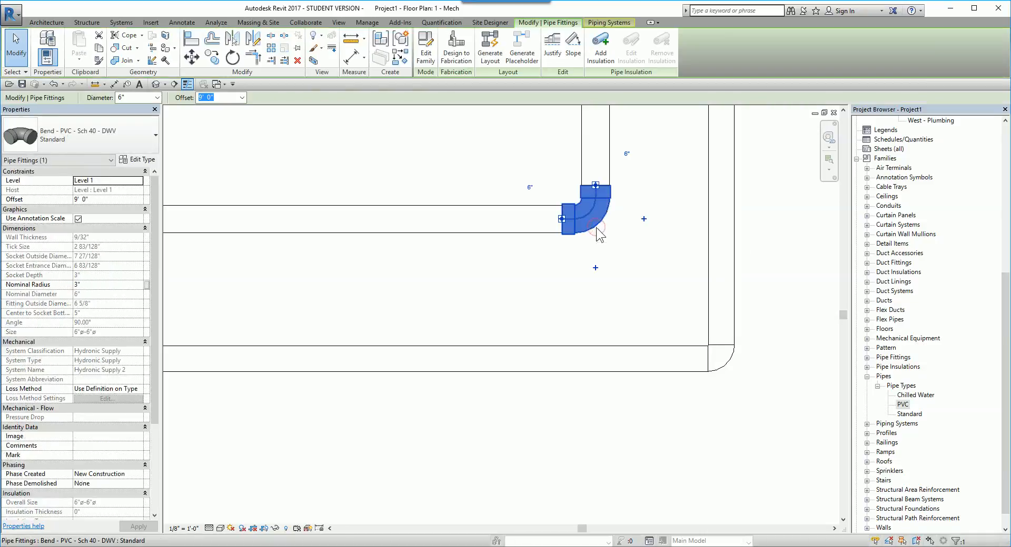
click(724, 369)
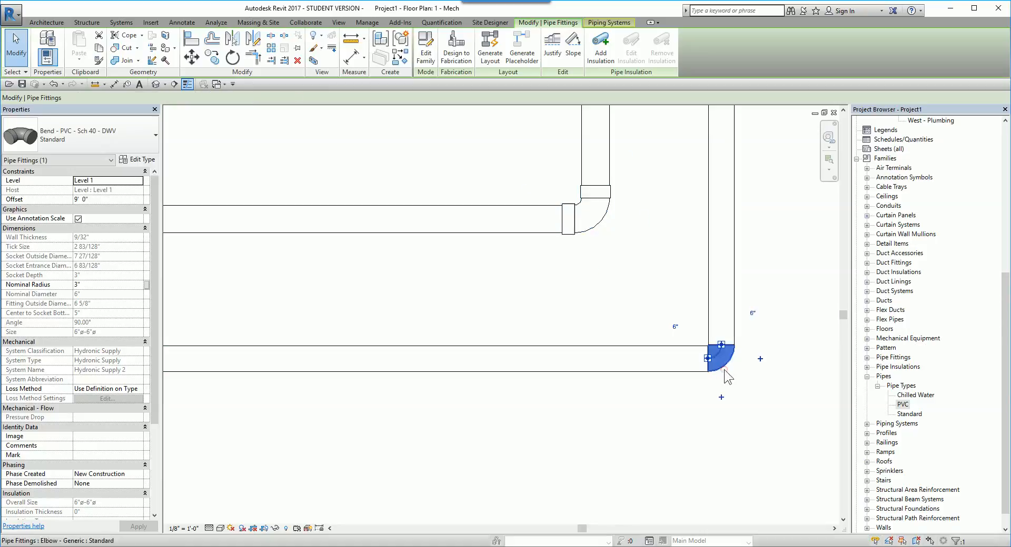
click(589, 235)
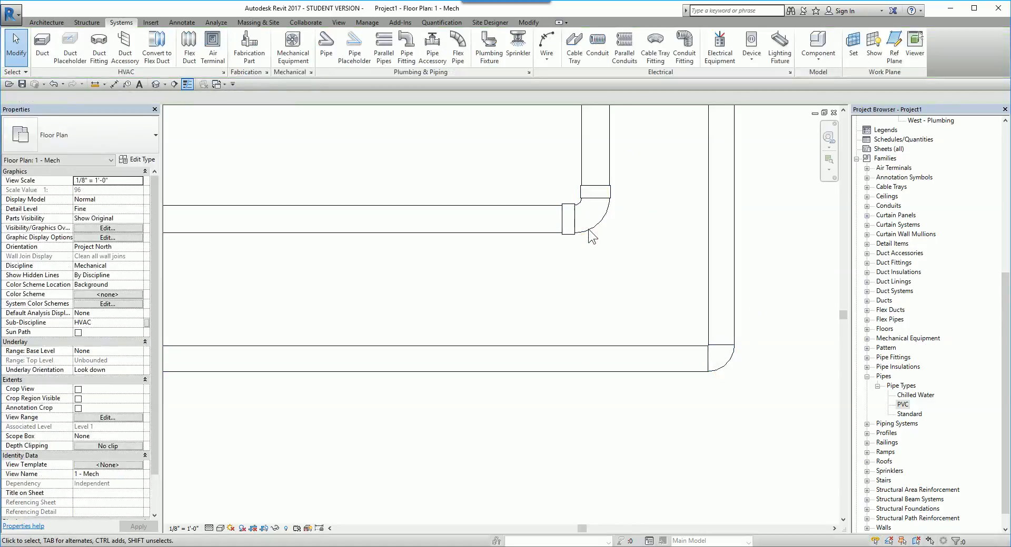
click(590, 232)
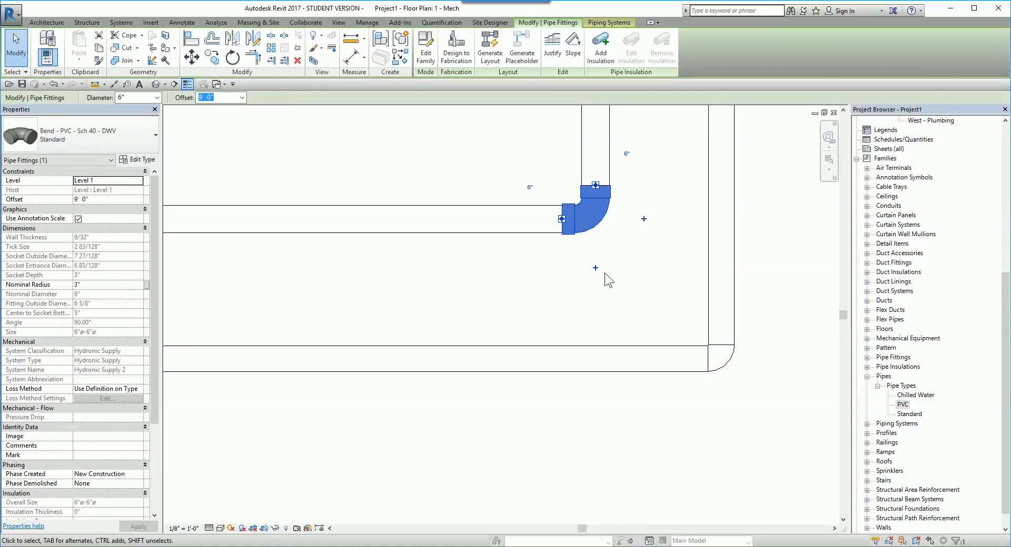
click(566, 260)
scroll(566, 260, down, 5)
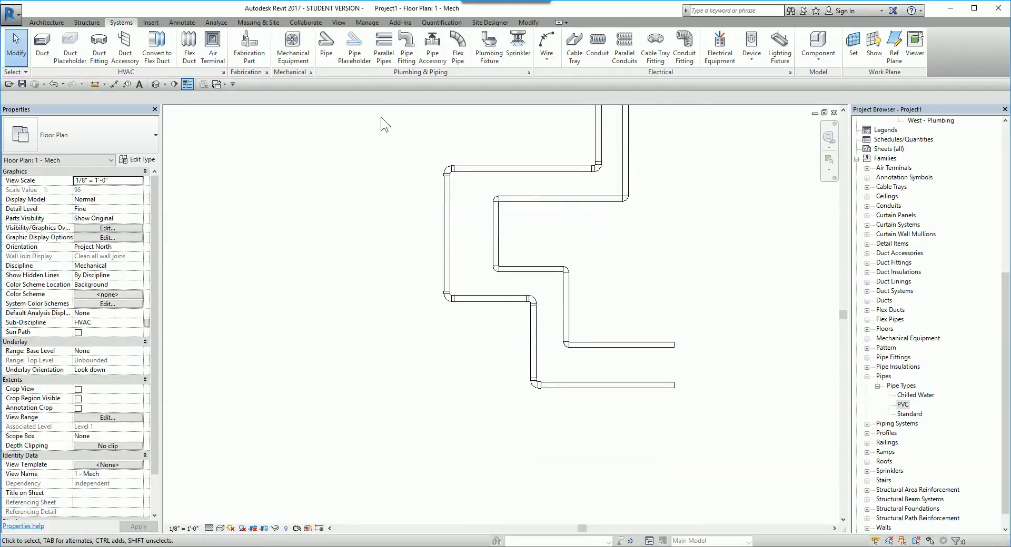
Draw a 6" PVC branch about 5' 0" long downward from the run's middle horizontal pipe, with Inherit Elevation and Inherit Size enabled
click(322, 50)
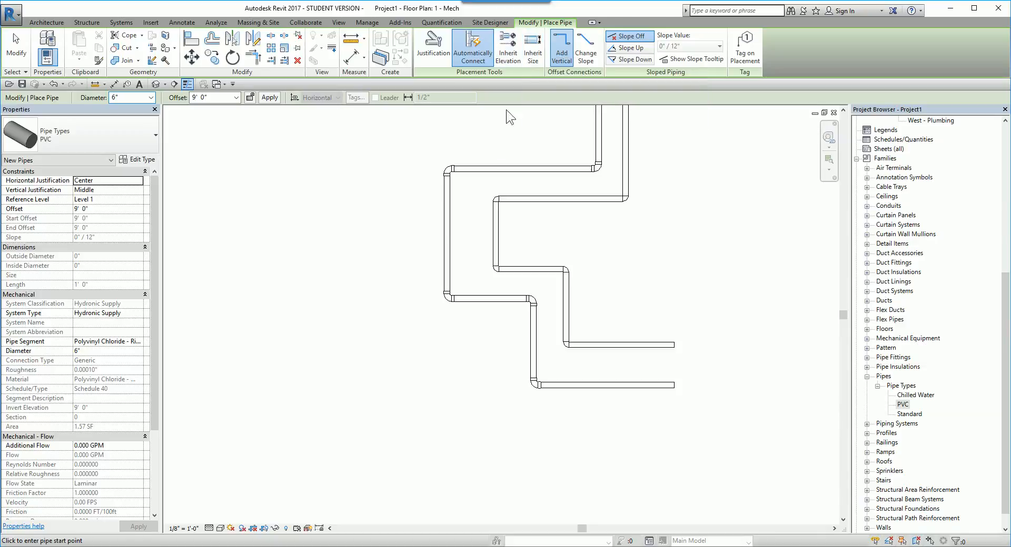
click(491, 301)
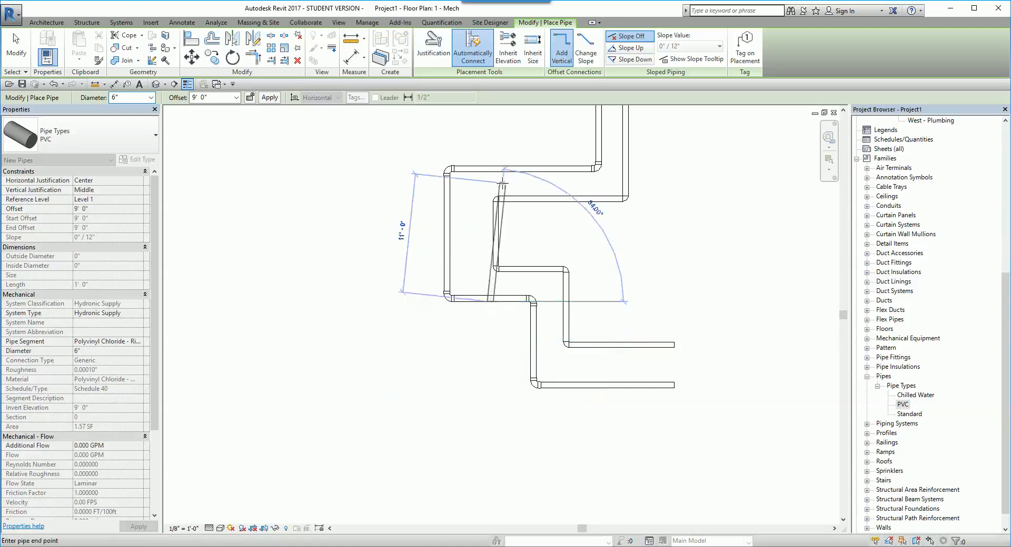
key(Escape)
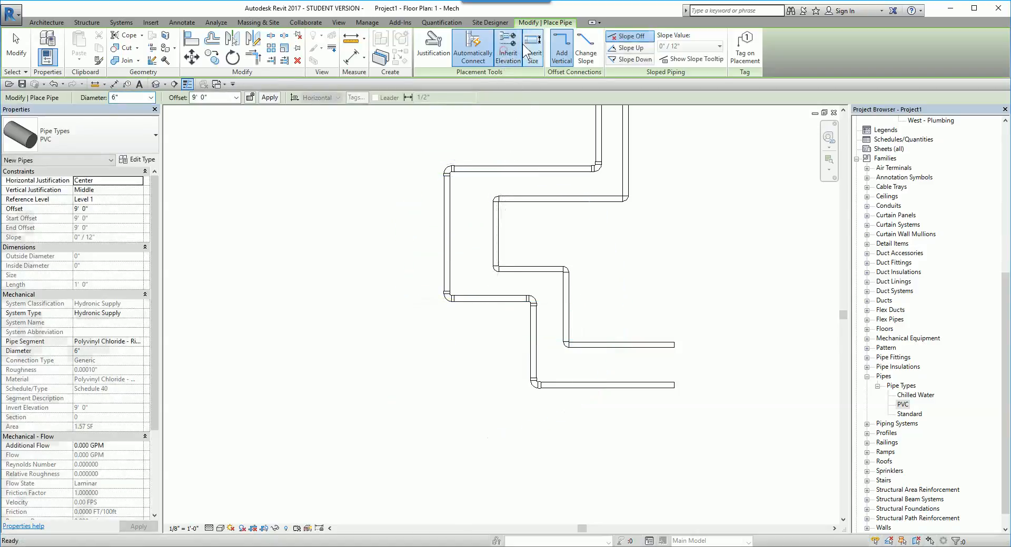
click(532, 50)
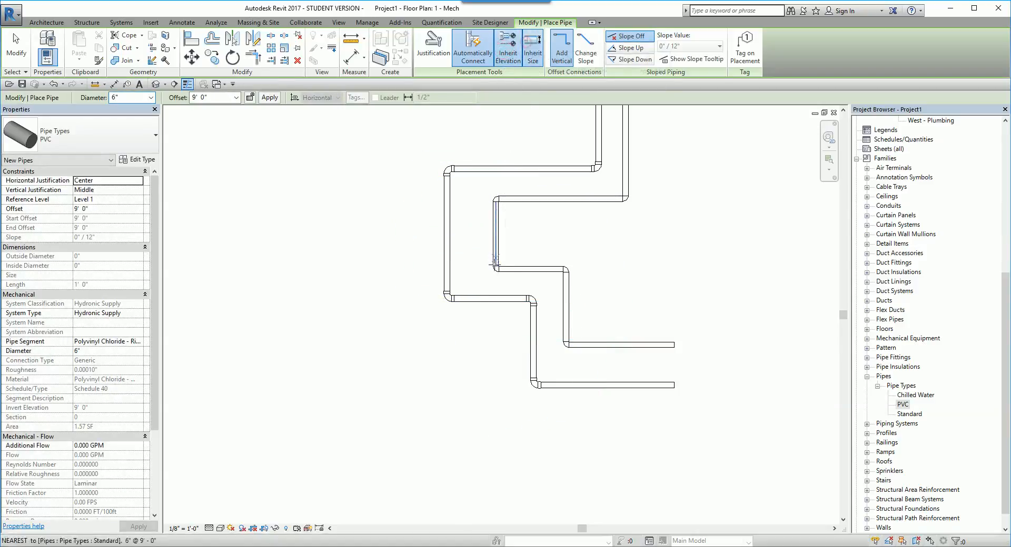
click(490, 302)
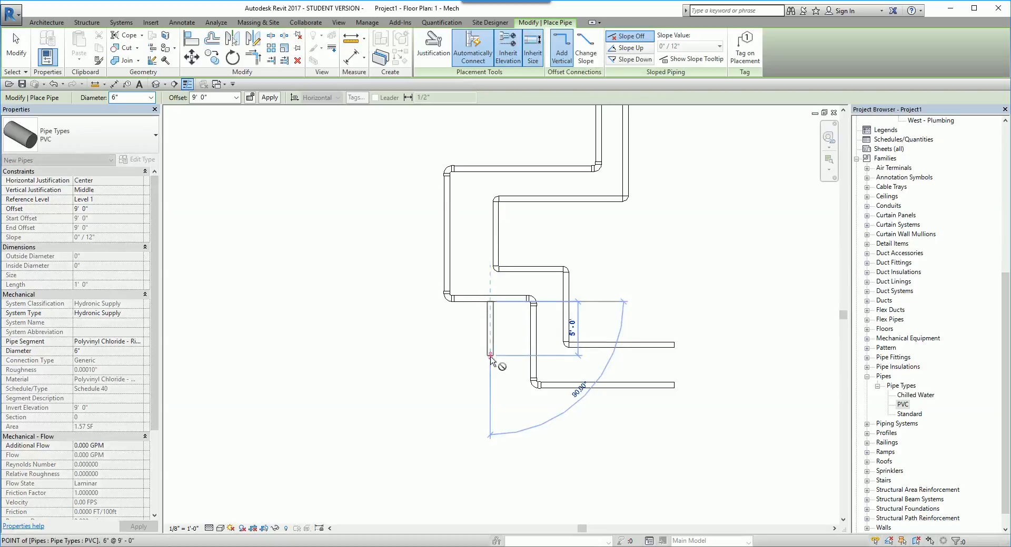
click(490, 356)
scroll(490, 365, up, 3)
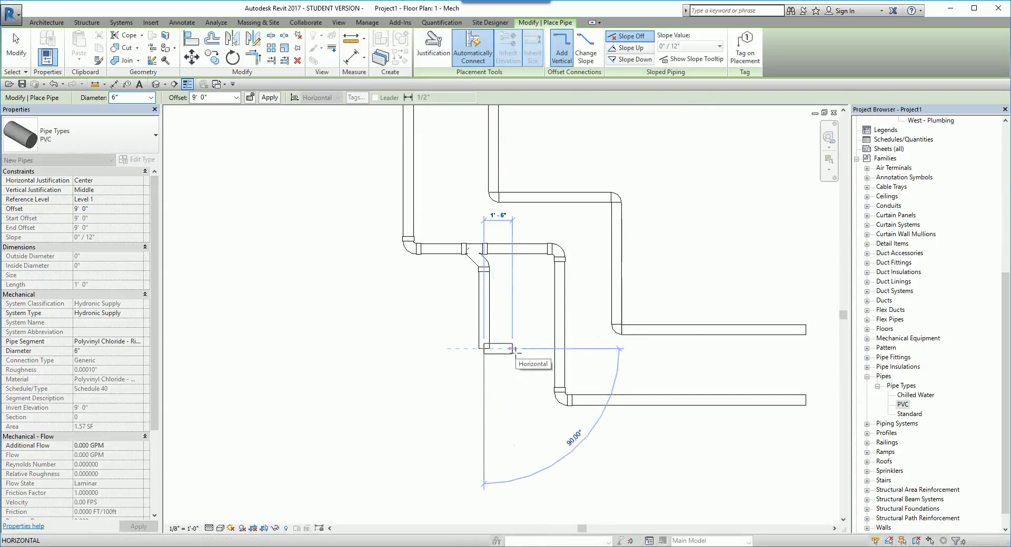
key(Escape)
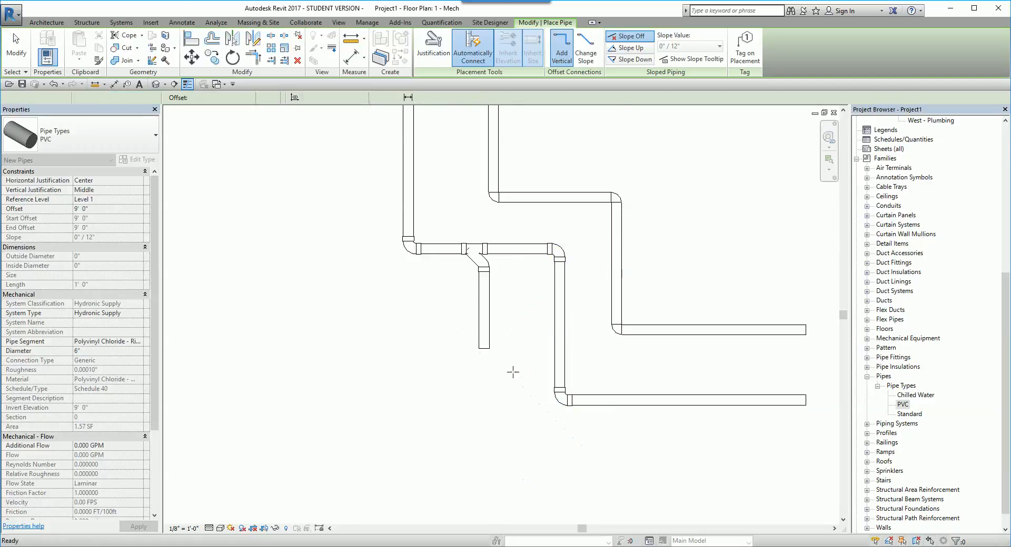
scroll(513, 372, down, 4)
scroll(501, 381, up, 7)
middle_drag(511, 341, 453, 381)
key(Escape)
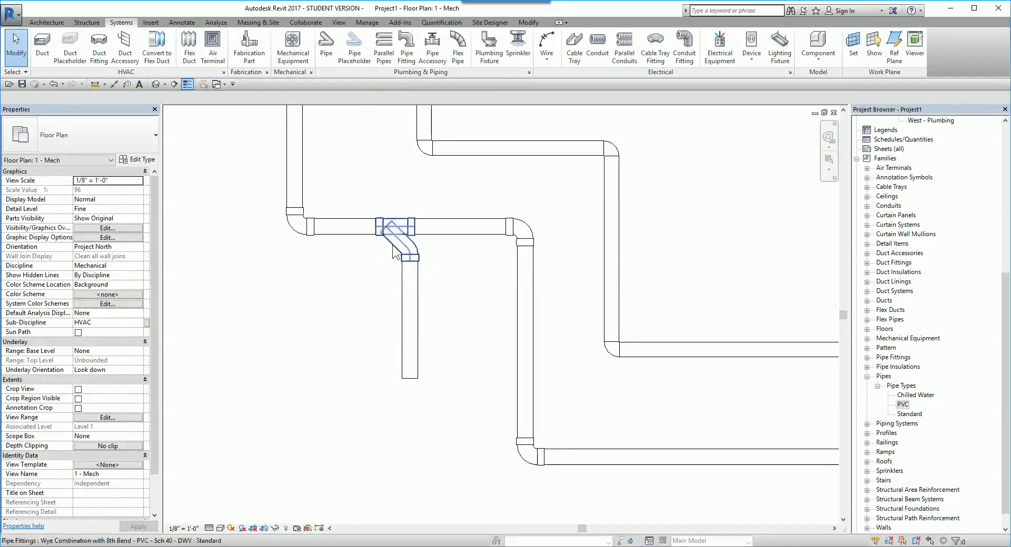
Draw a second 6" PVC branch about 3' 2" long downward from the run's lowest horizontal pipe, inheriting elevation and size
middle_drag(432, 299, 255, 232)
middle_drag(497, 332, 565, 375)
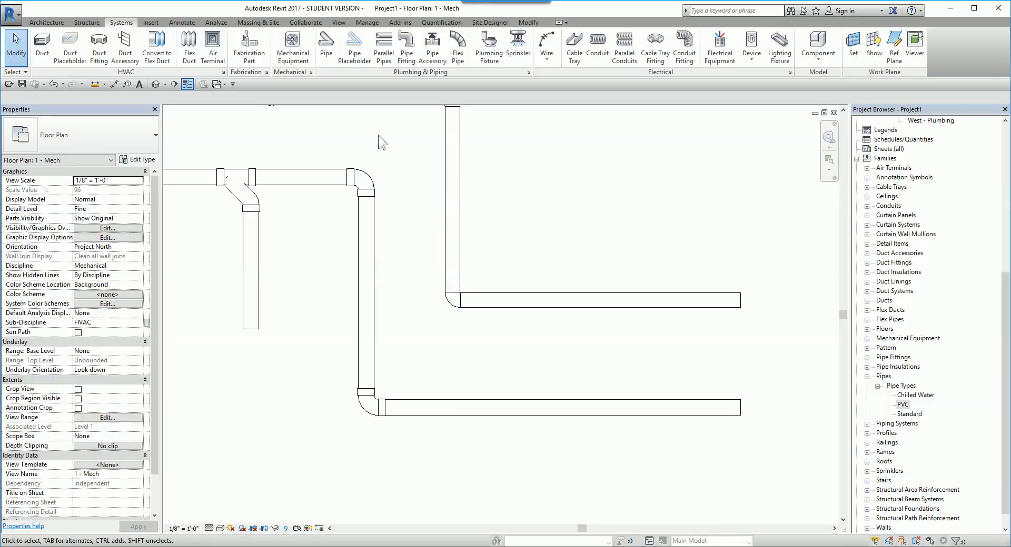
click(326, 47)
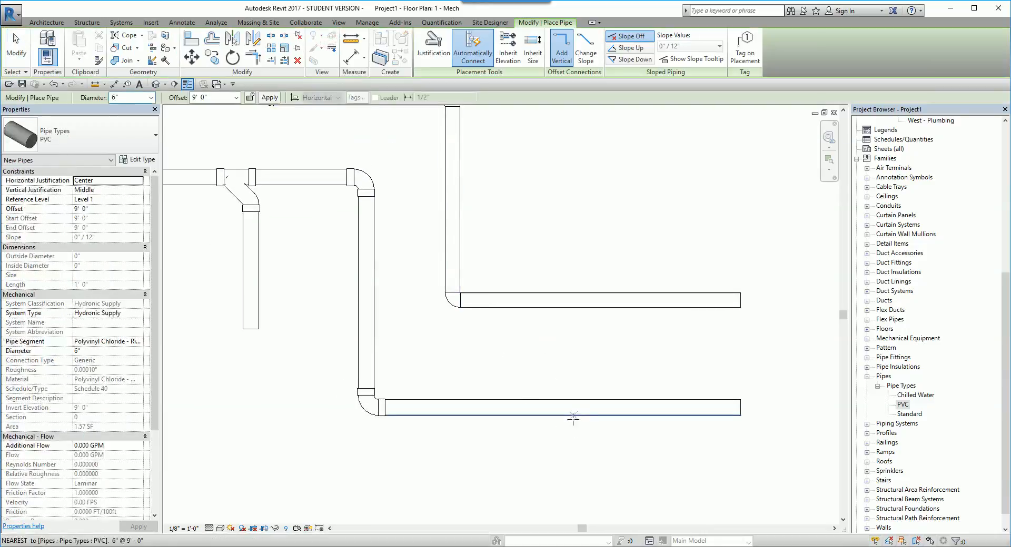
click(508, 44)
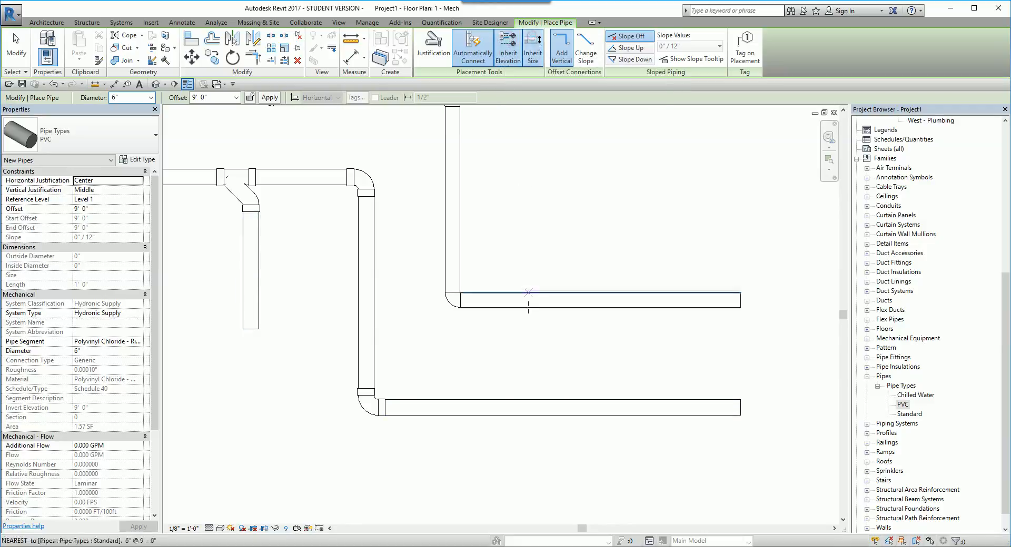
click(565, 420)
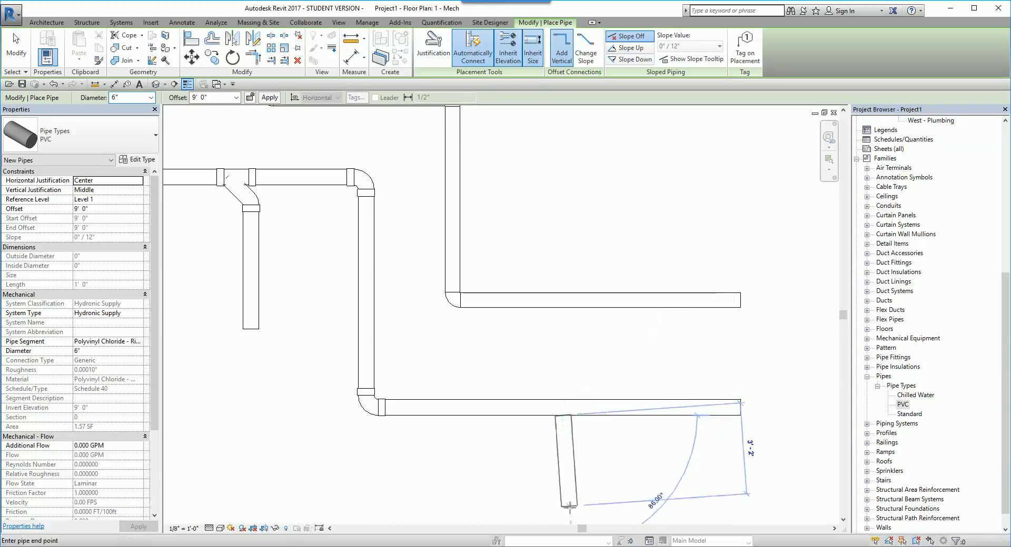
click(564, 510)
key(Escape)
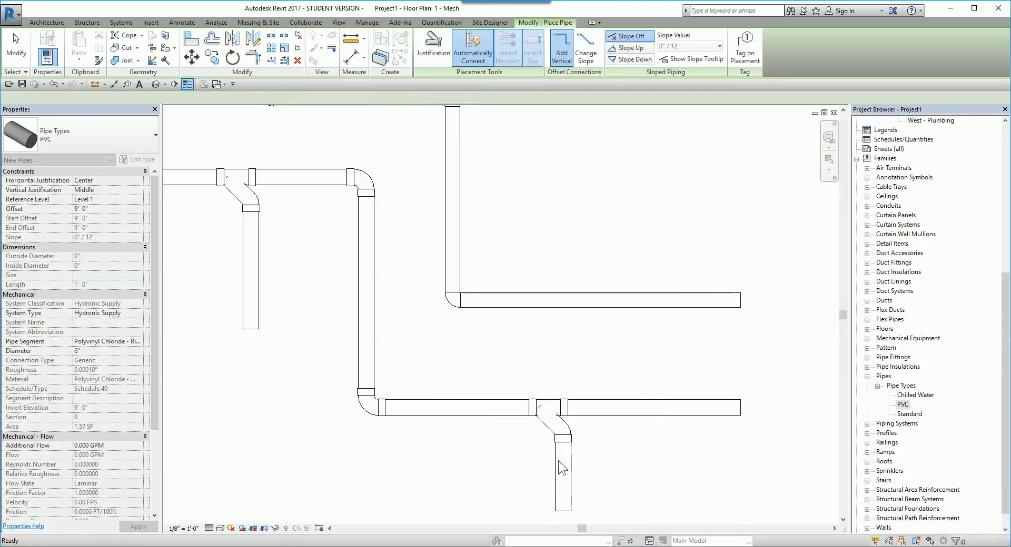
key(Escape)
Convert the wye fitting on the lowest horizontal PVC pipe into a double wye by adding an opening opposite the branch
click(556, 419)
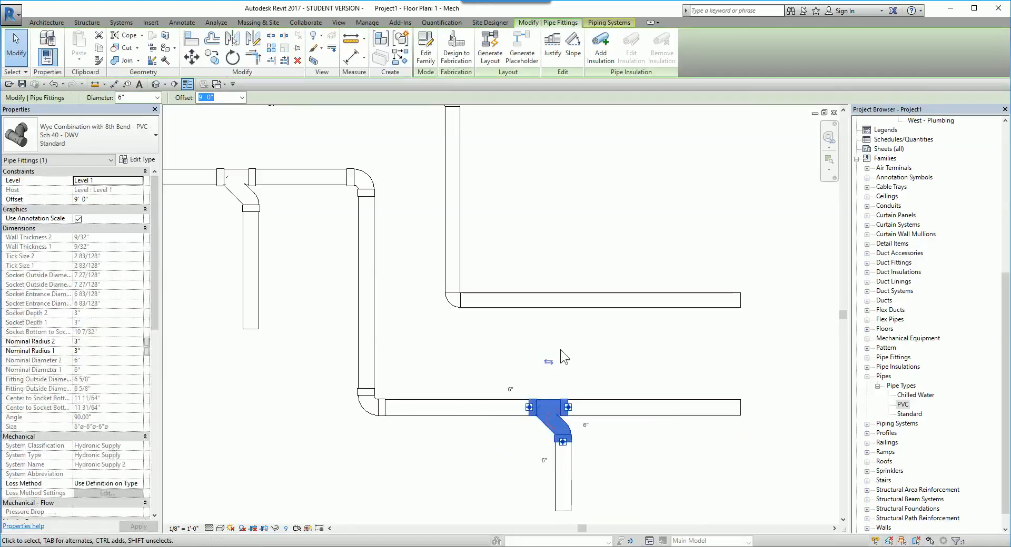
click(561, 354)
click(576, 384)
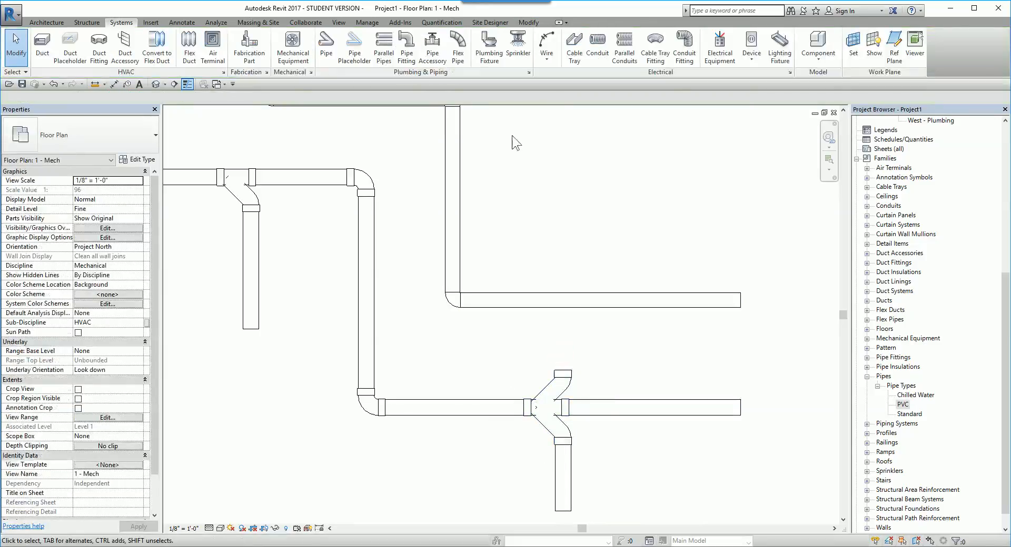
Draw a short PVC pipe upward in plan from the double wye's new opening and end it in a vertical riser to an 11' 0" offset
click(327, 47)
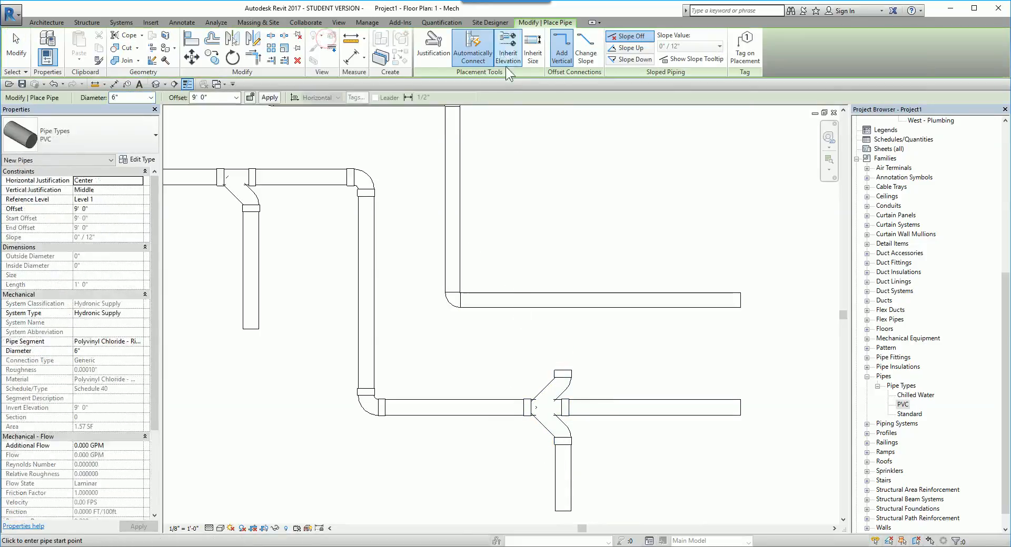
click(563, 373)
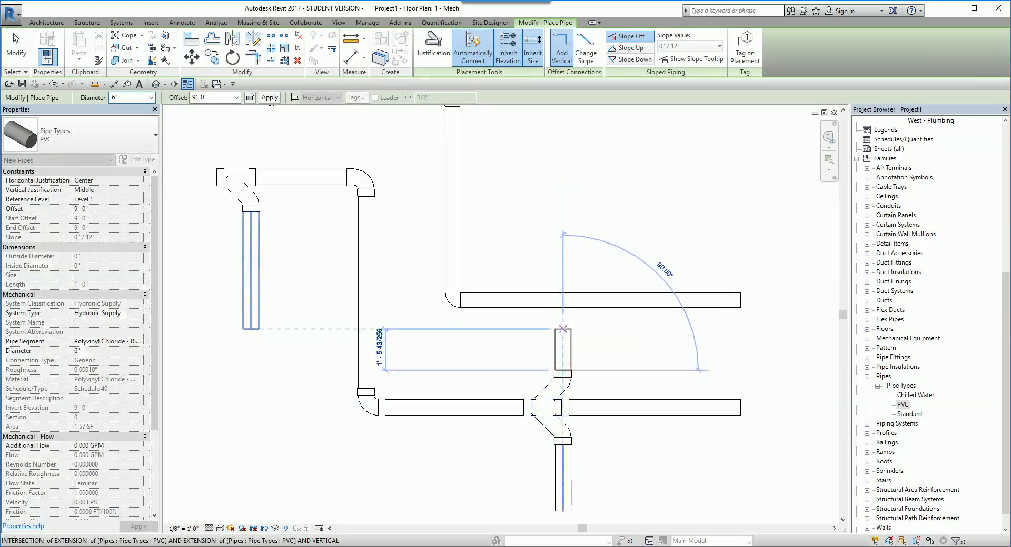
click(562, 325)
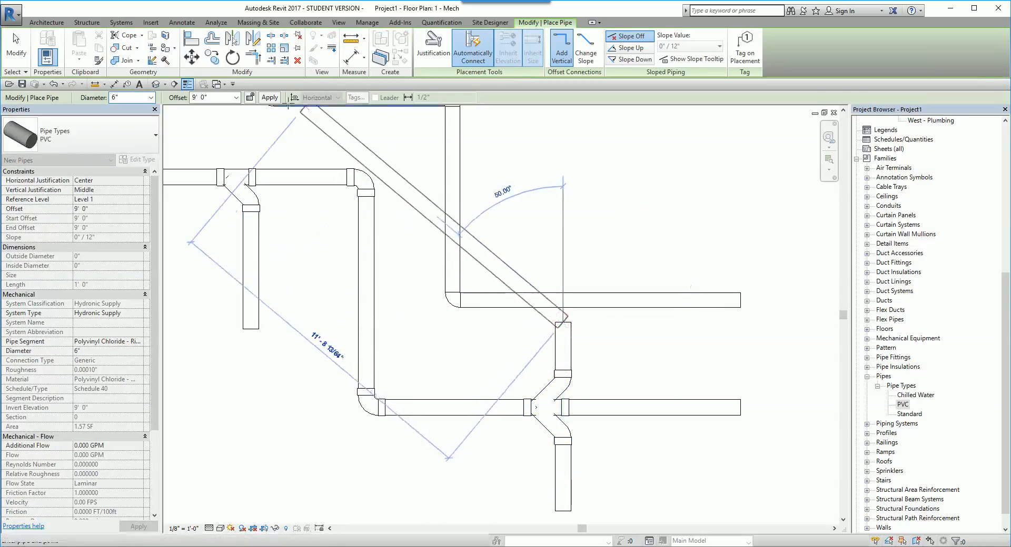
click(223, 98)
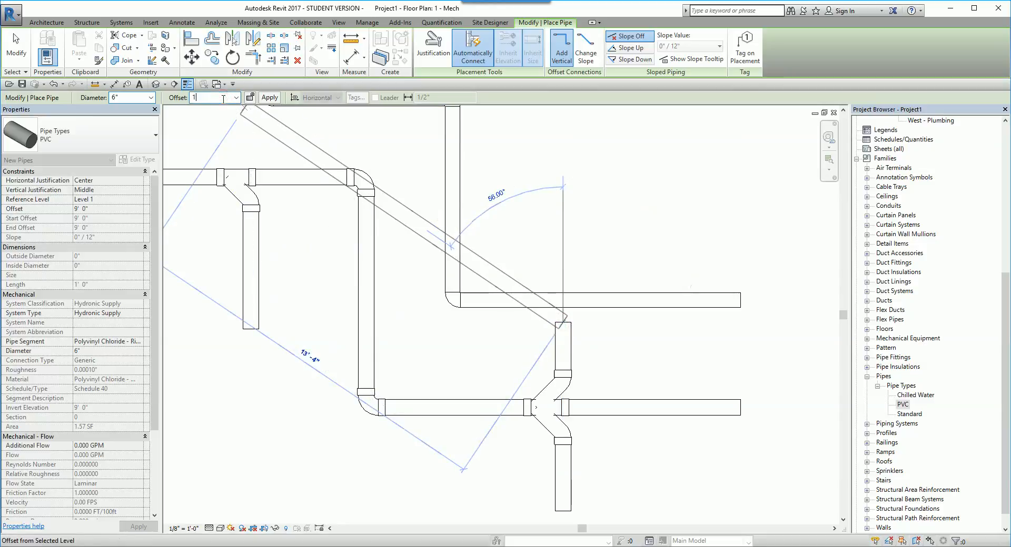
click(269, 98)
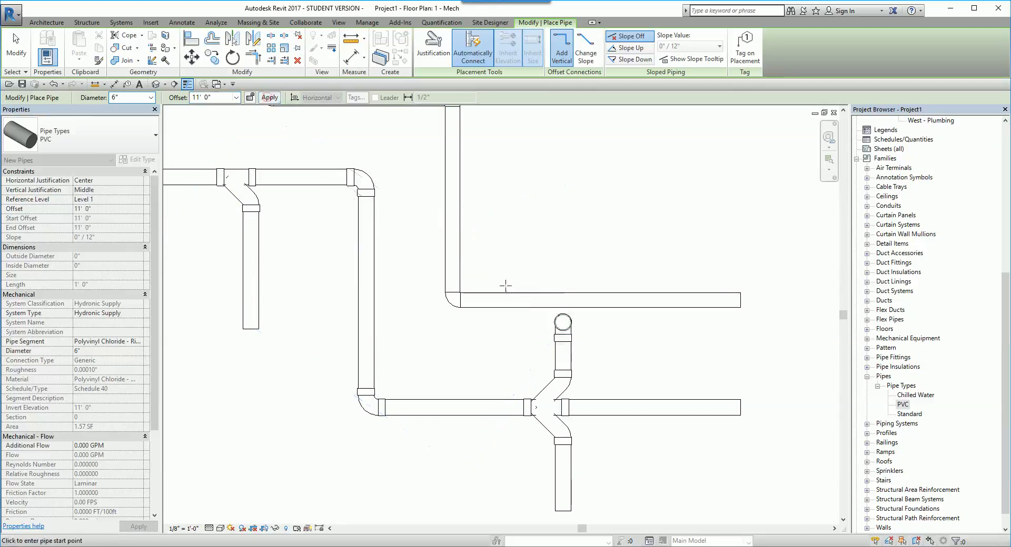
End the two downward PVC branches, on the lowest and middle horizontal pipes, in vertical risers to an 11' 0" offset
middle_drag(563, 514, 561, 424)
click(562, 421)
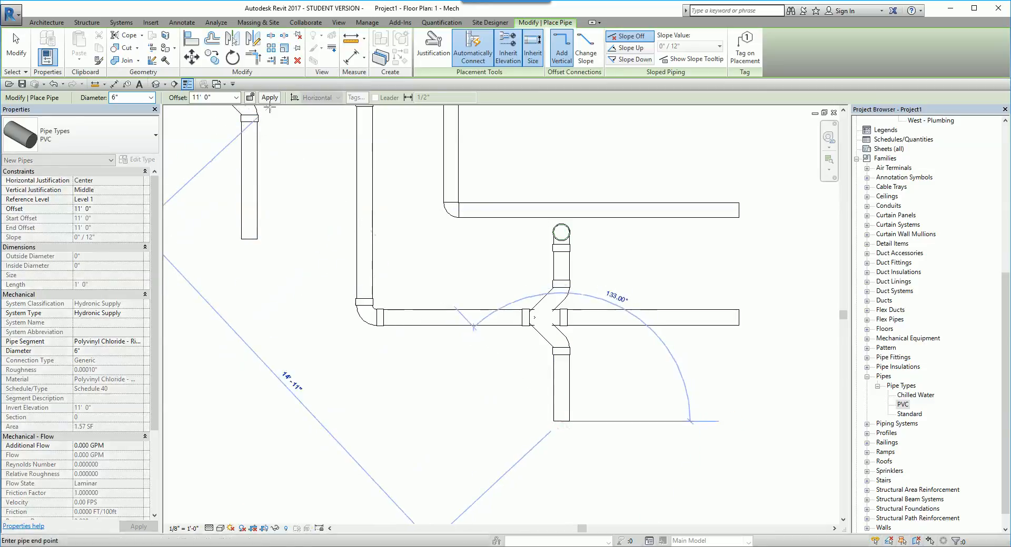
scroll(576, 355, down, 1)
middle_drag(447, 295, 499, 327)
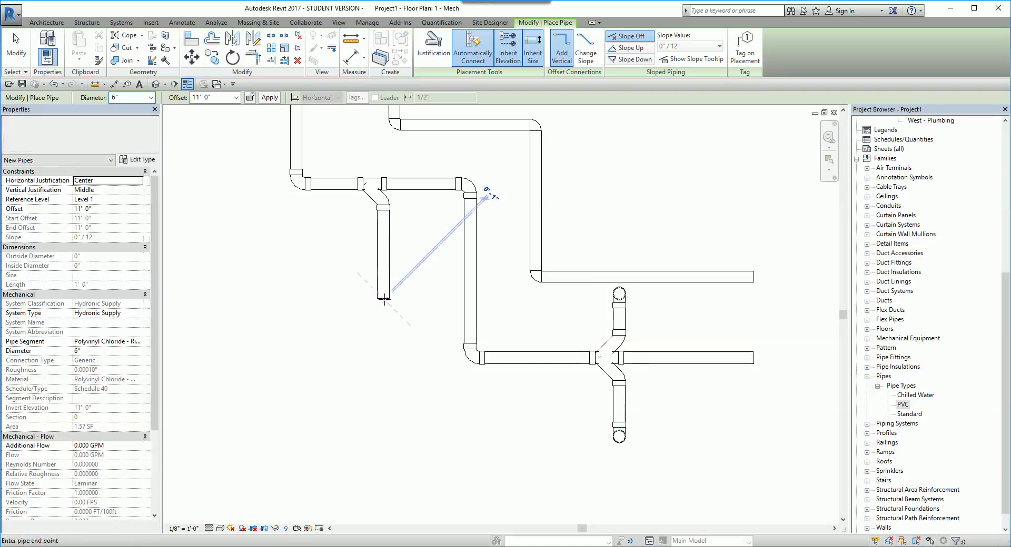
click(384, 298)
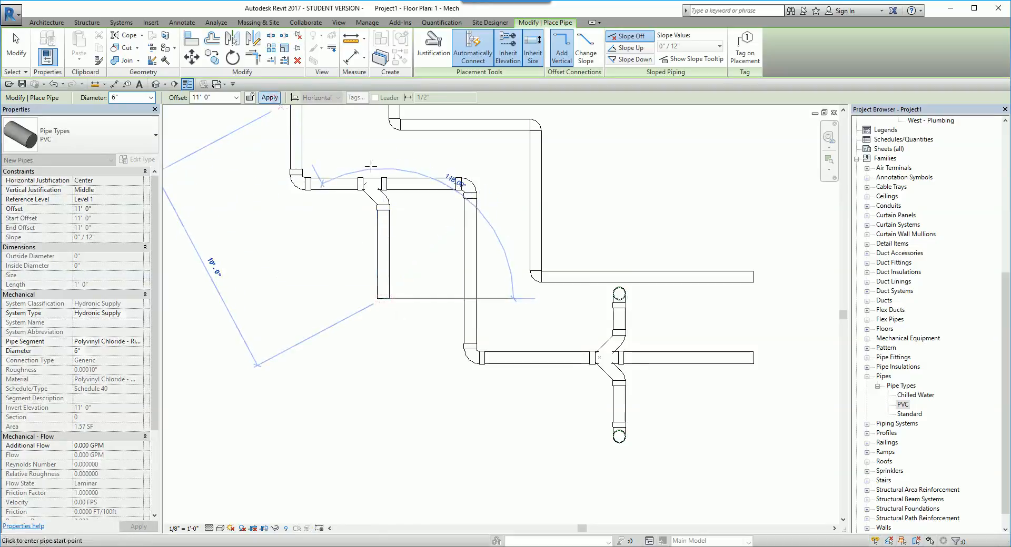
click(269, 97)
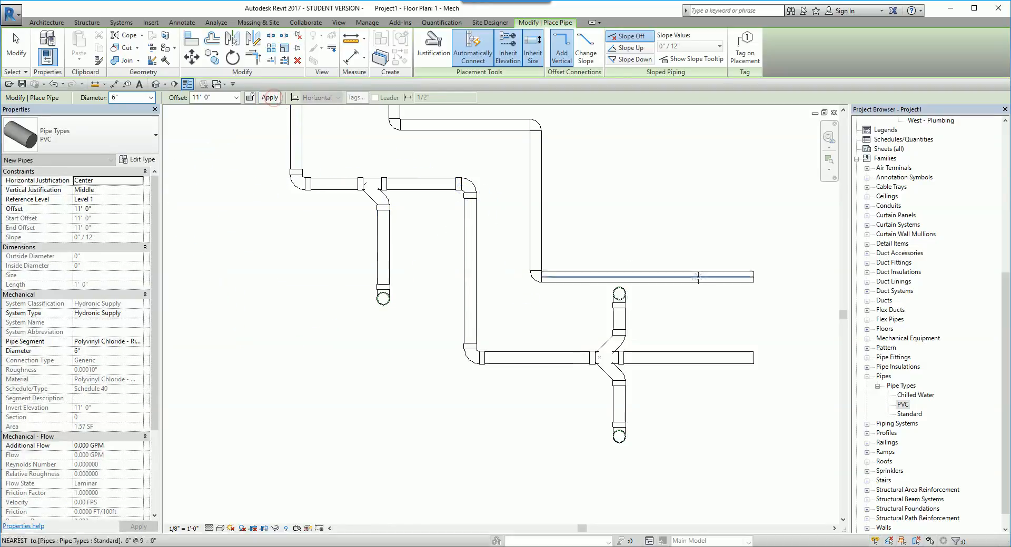
Add vertical risers to an 11' 0" offset at the open right ends of the Standard run and the lowest horizontal PVC pipe
click(754, 277)
click(269, 97)
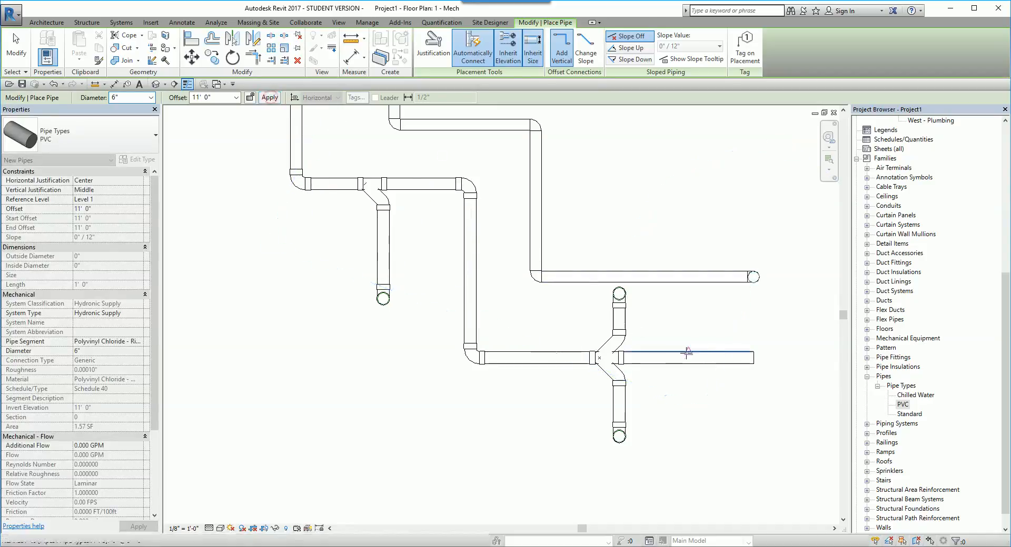
click(753, 358)
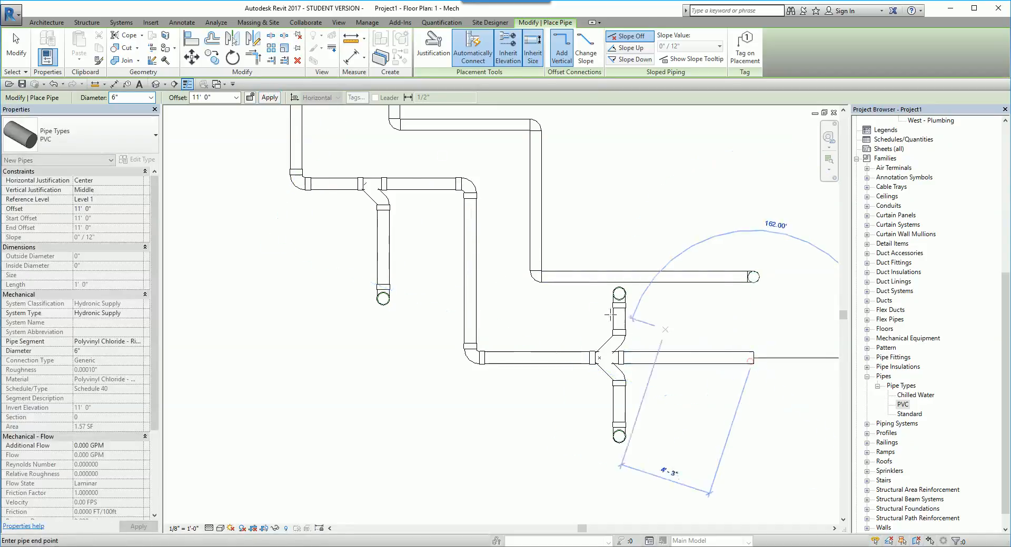
click(269, 97)
middle_drag(582, 195, 577, 281)
scroll(530, 338, down, 2)
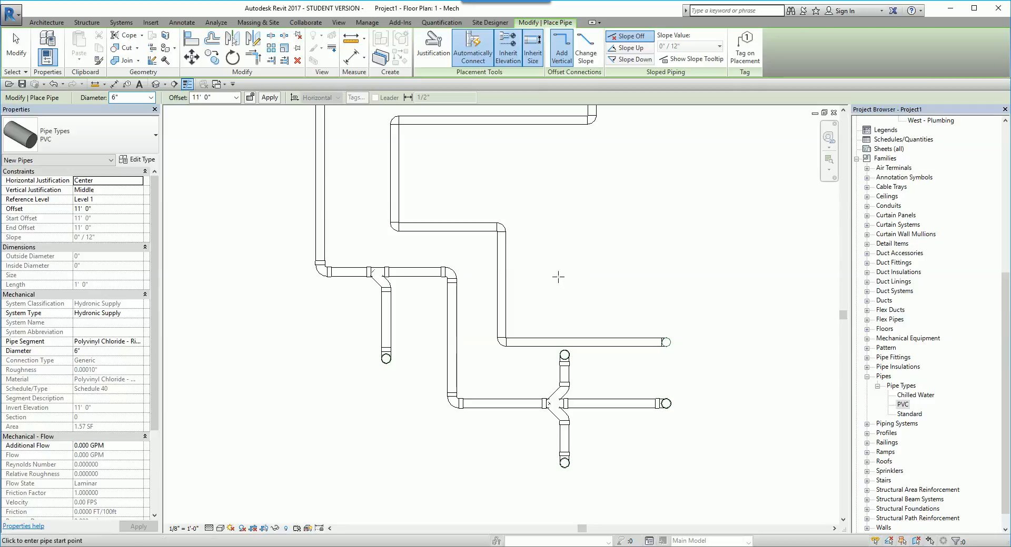
key(Escape)
Draw a 6" PVC branch at 9' 0" offset from the run's leftmost vertical pipe, going left, down, and left again
middle_drag(356, 225, 533, 326)
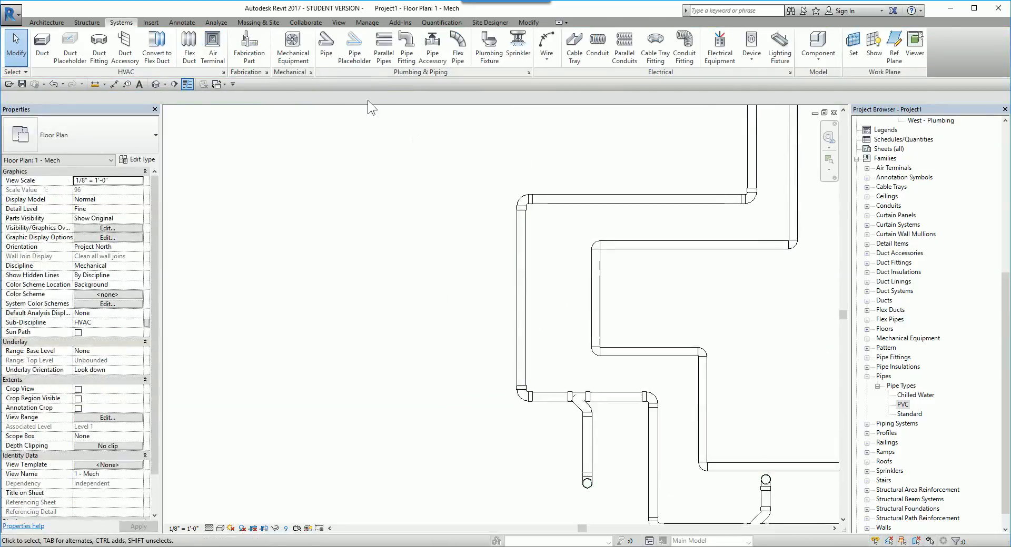
click(326, 47)
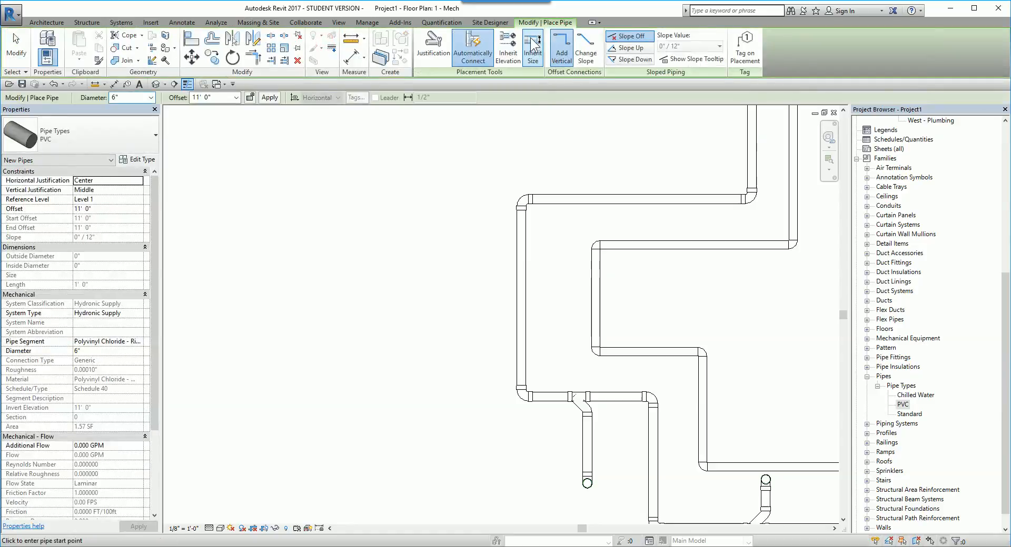
click(516, 298)
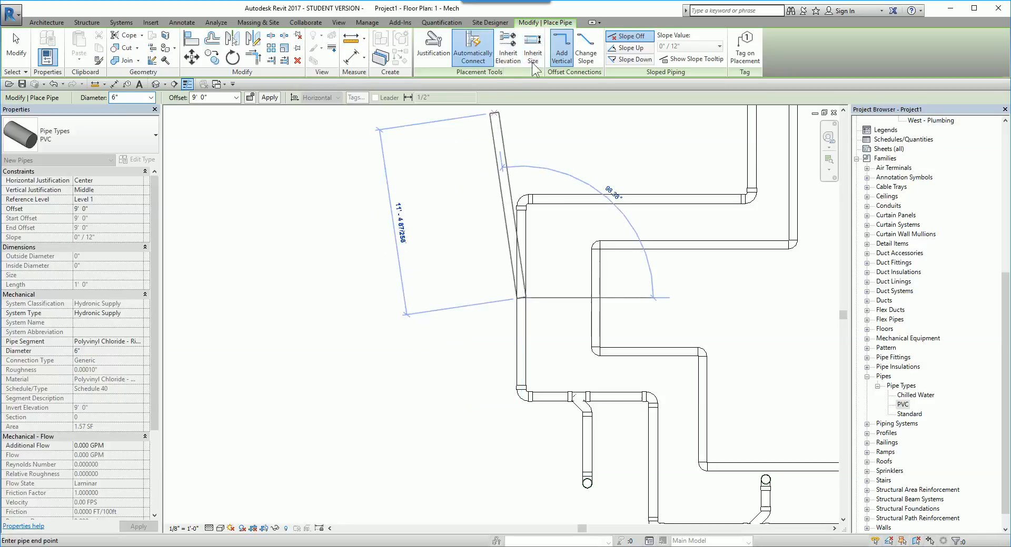
click(450, 298)
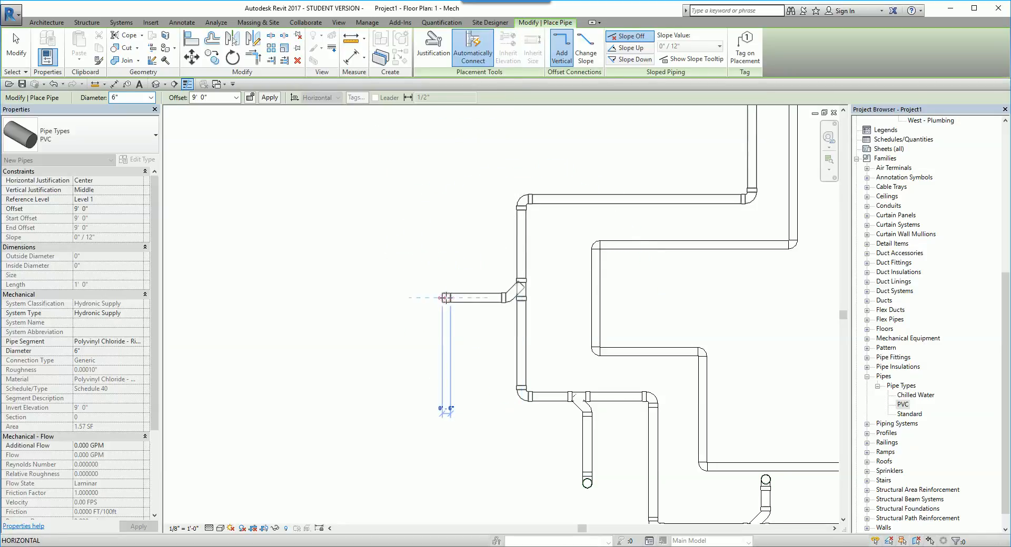
click(450, 371)
click(378, 372)
key(Escape)
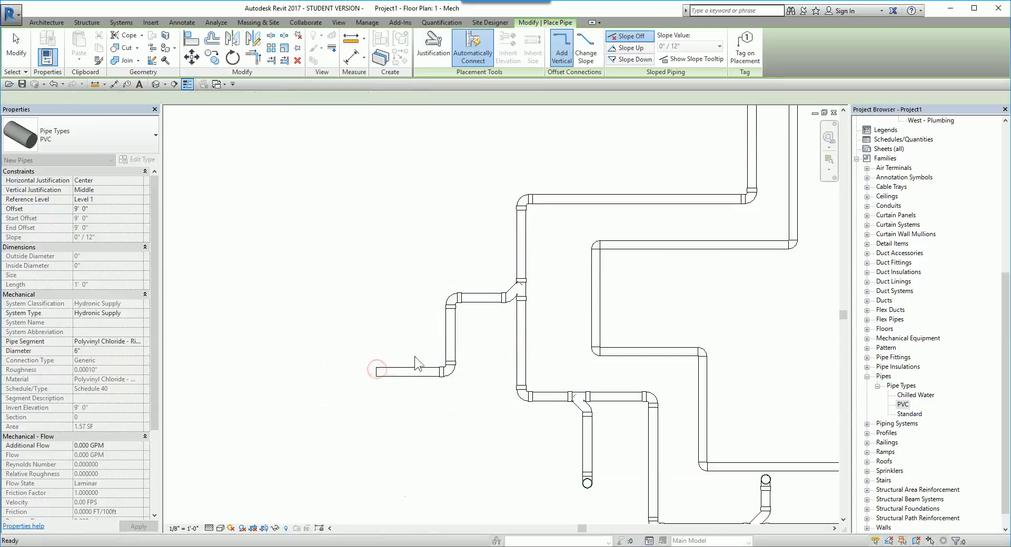
key(Escape)
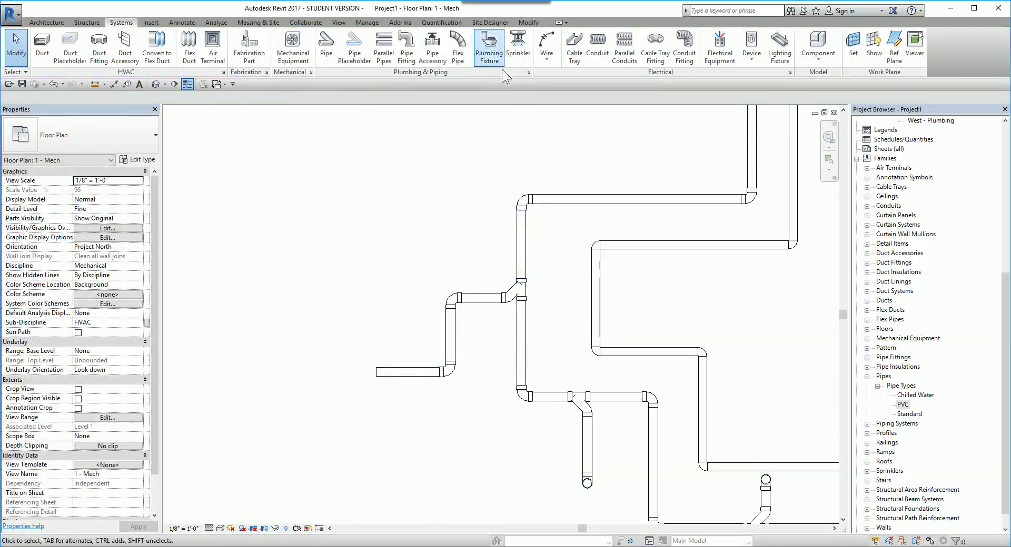
Draw a straight 6" PVC branch leftward at 9' 0" offset from the same vertical pipe, above the stepped branch
click(326, 50)
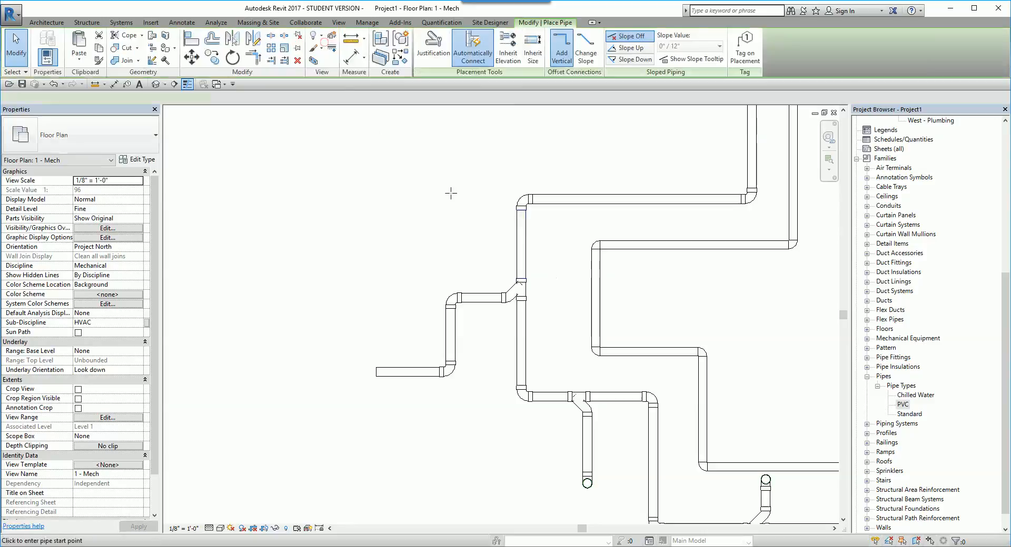
click(516, 244)
click(411, 244)
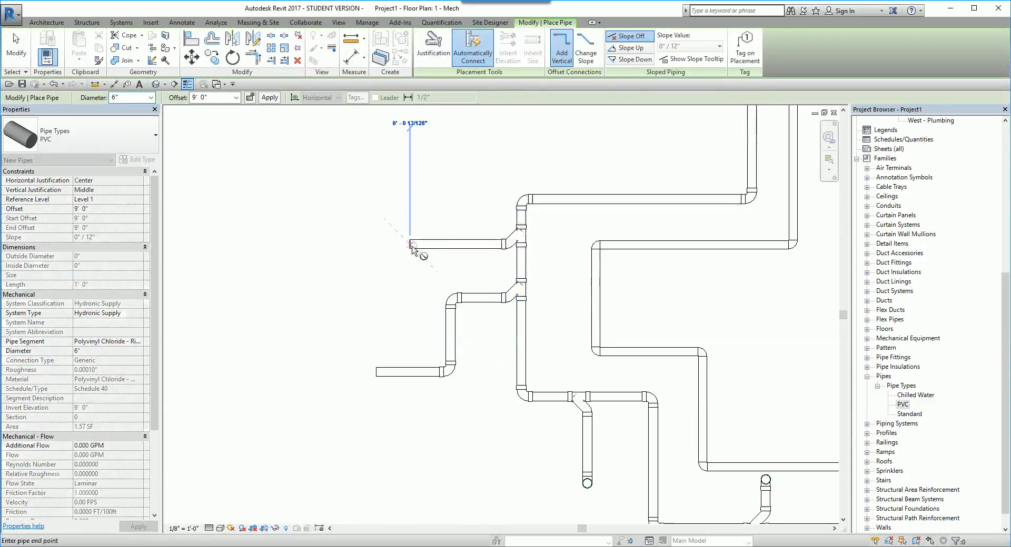
key(Escape)
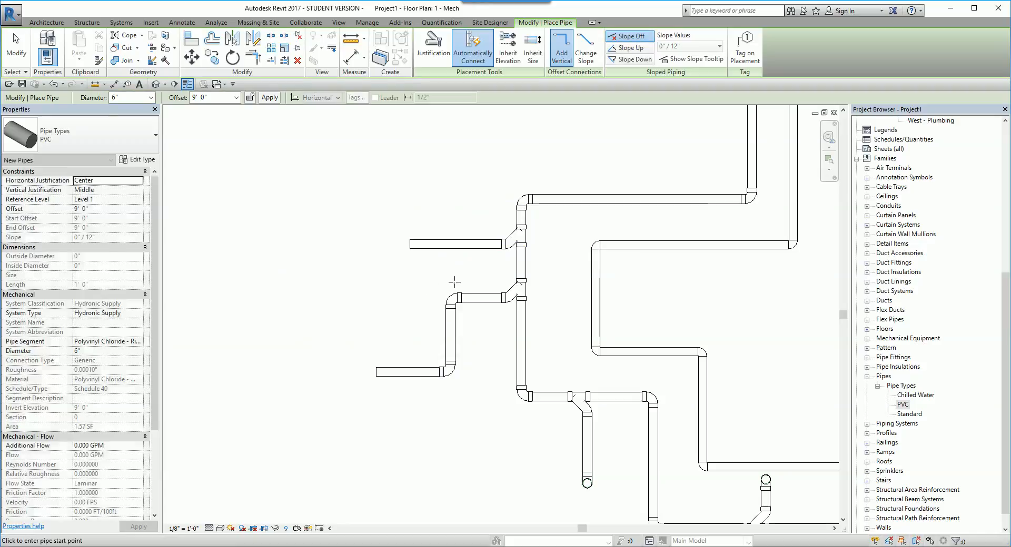
middle_drag(487, 252, 483, 298)
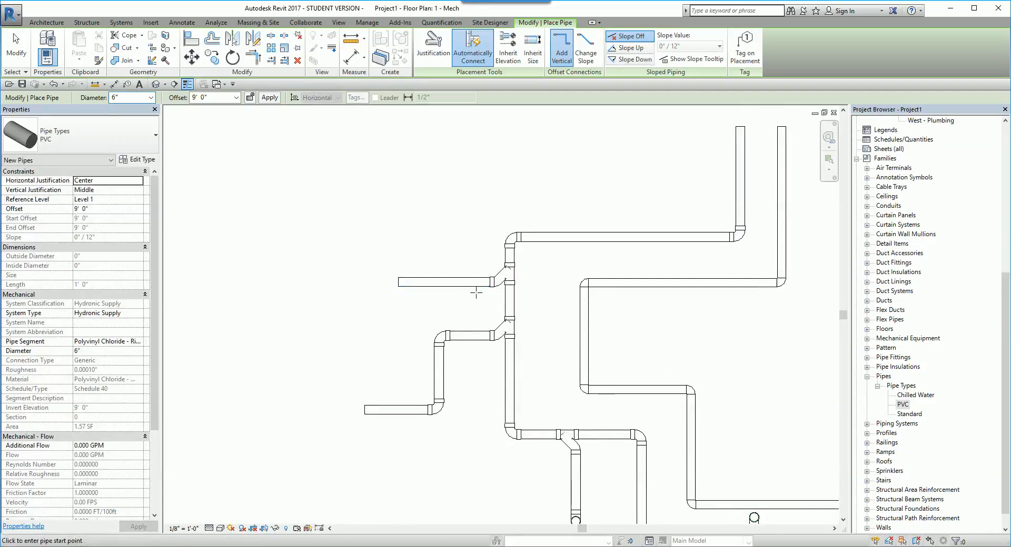
middle_drag(552, 307, 440, 249)
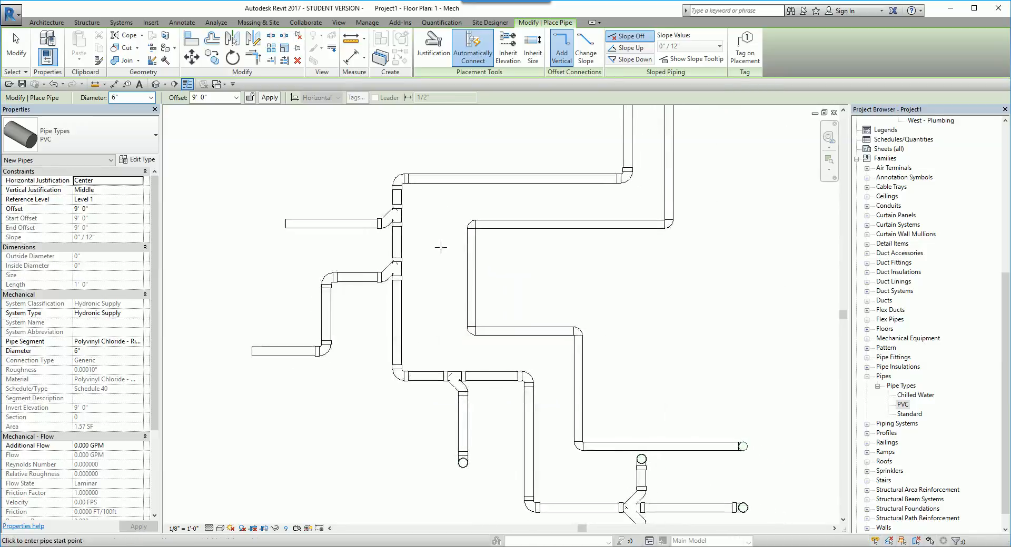
scroll(440, 248, down, 2)
key(Escape)
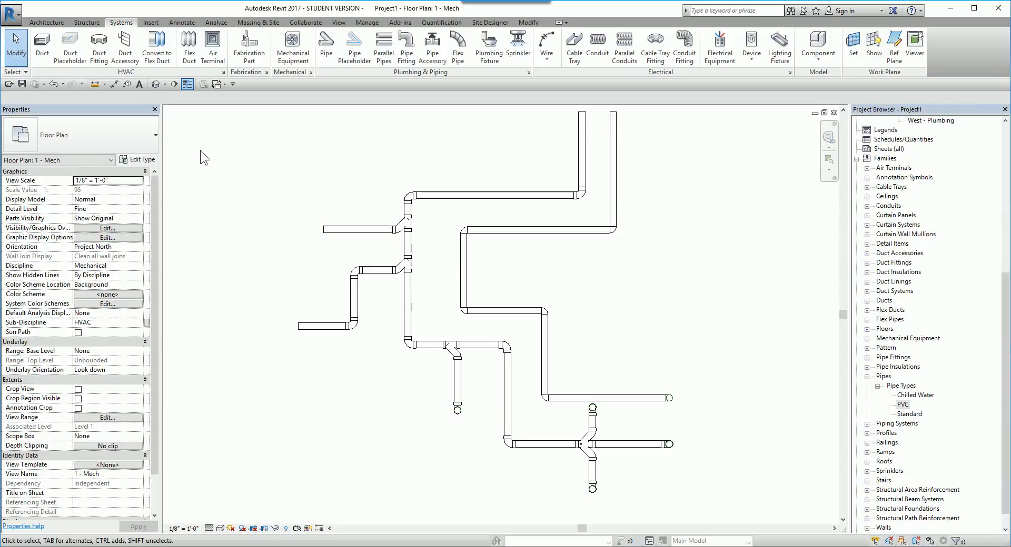
Open the default 3D view and display it with Fine detail level and Realistic visual style
click(156, 85)
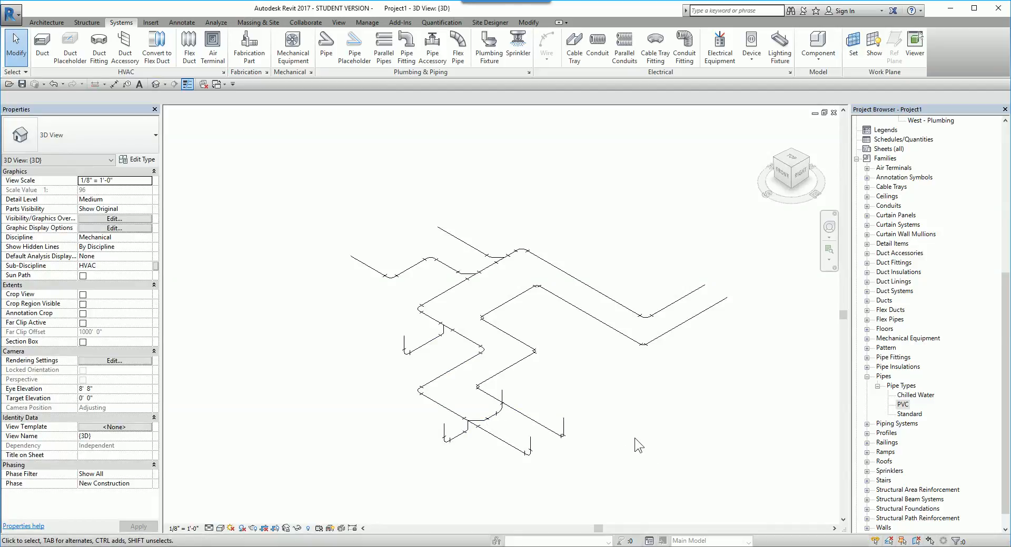
click(209, 528)
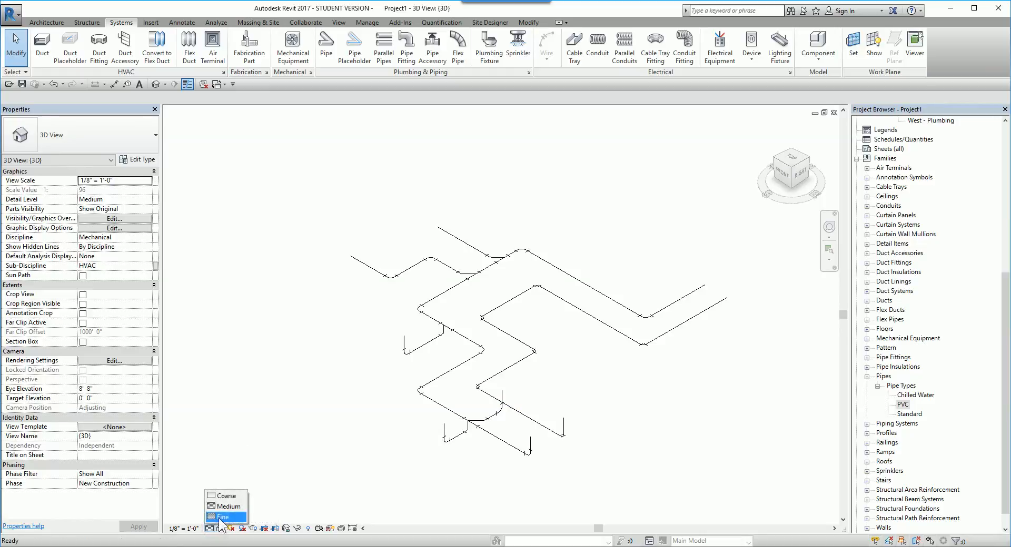
click(221, 518)
scroll(337, 408, up, 3)
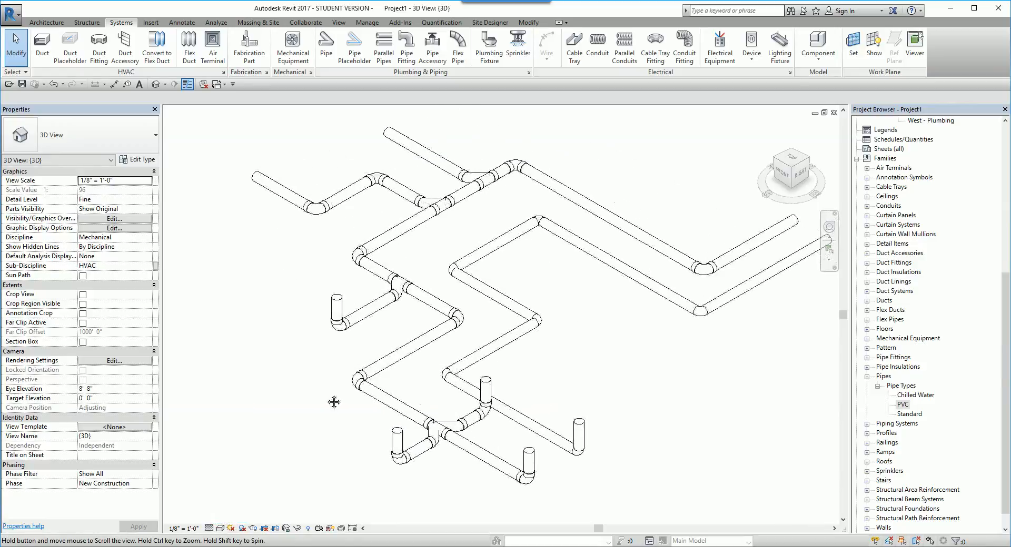
click(220, 529)
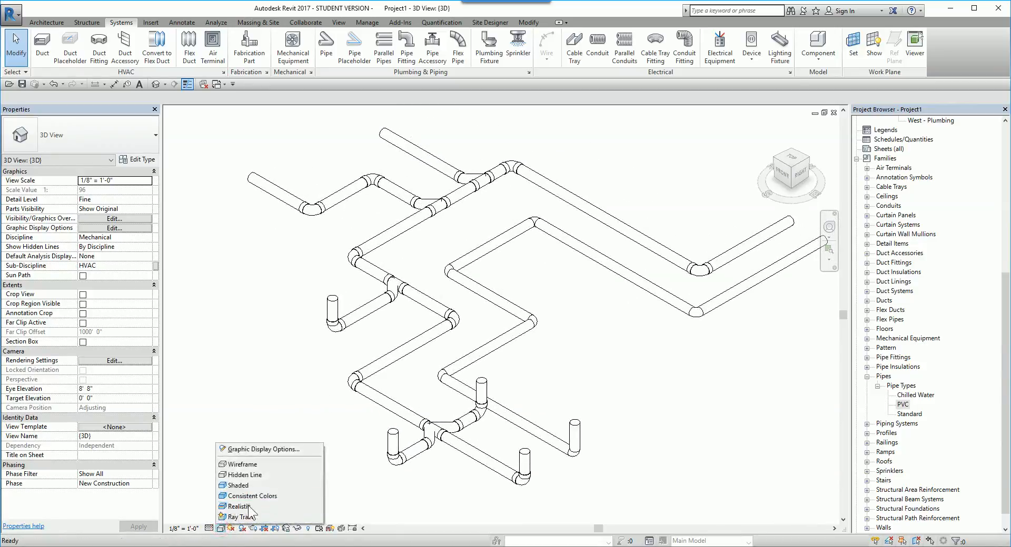
click(240, 505)
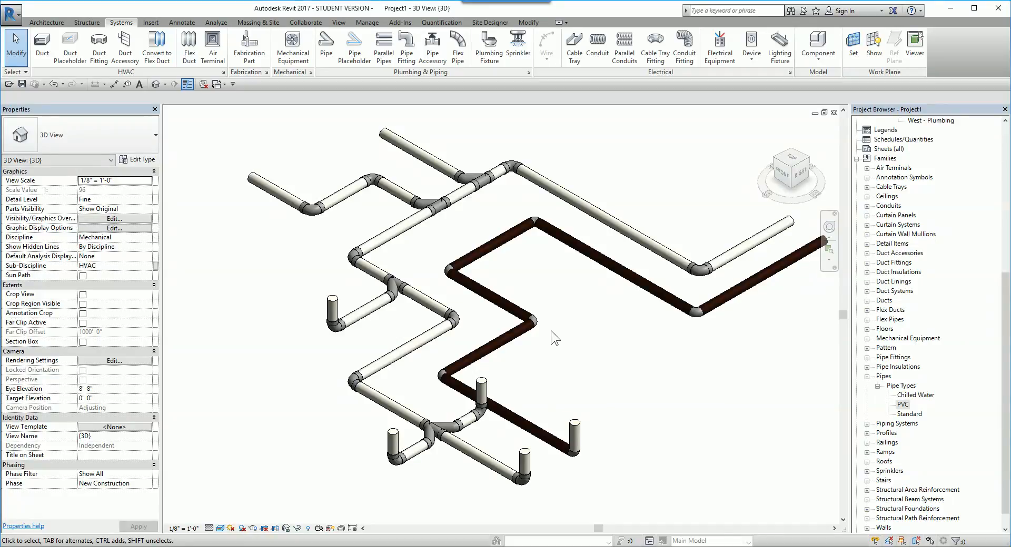
Examine the PVC bends, wyes, double wye and risers beside the Standard run from several angles in 3D
shift+middle_drag(540, 306, 585, 289)
click(491, 317)
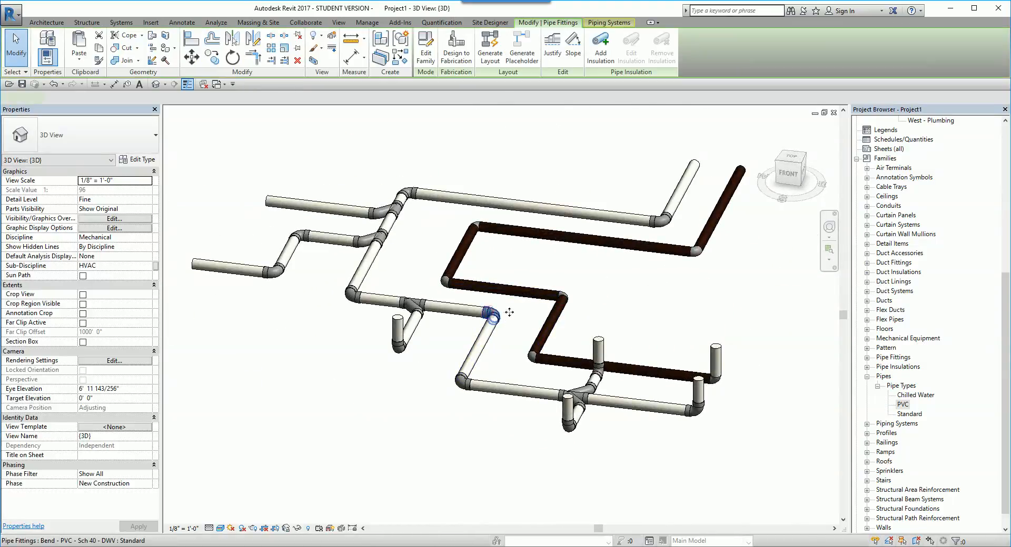
shift+middle_drag(494, 314, 431, 316)
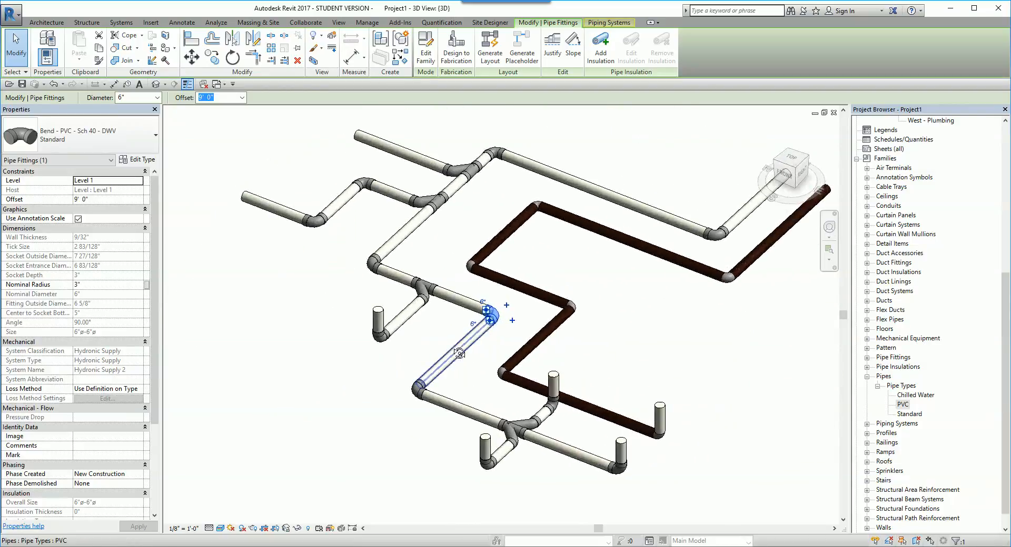
click(415, 300)
shift+middle_drag(417, 352, 712, 337)
click(777, 312)
shift+middle_drag(777, 316, 632, 382)
click(598, 409)
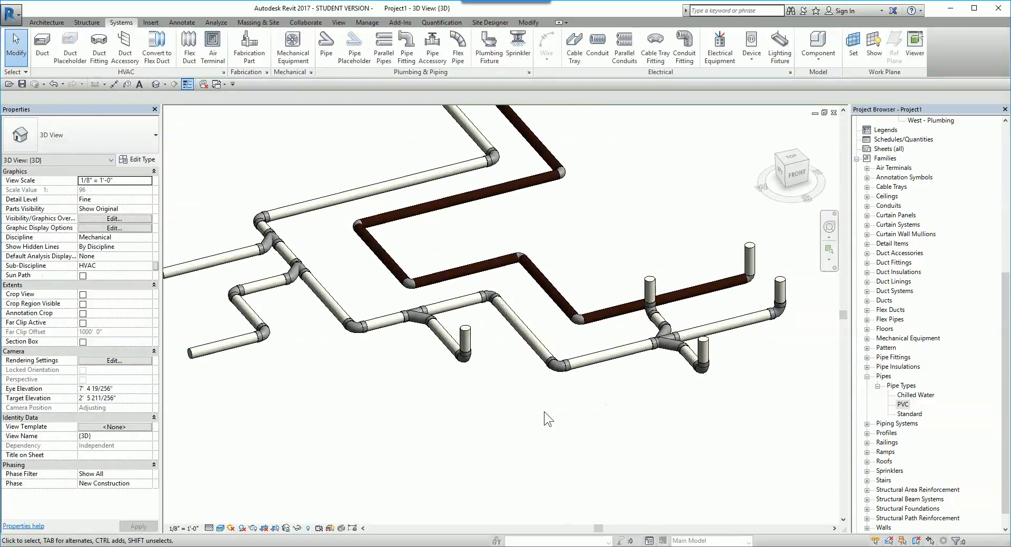
scroll(416, 431, down, 4)
middle_drag(435, 425, 486, 419)
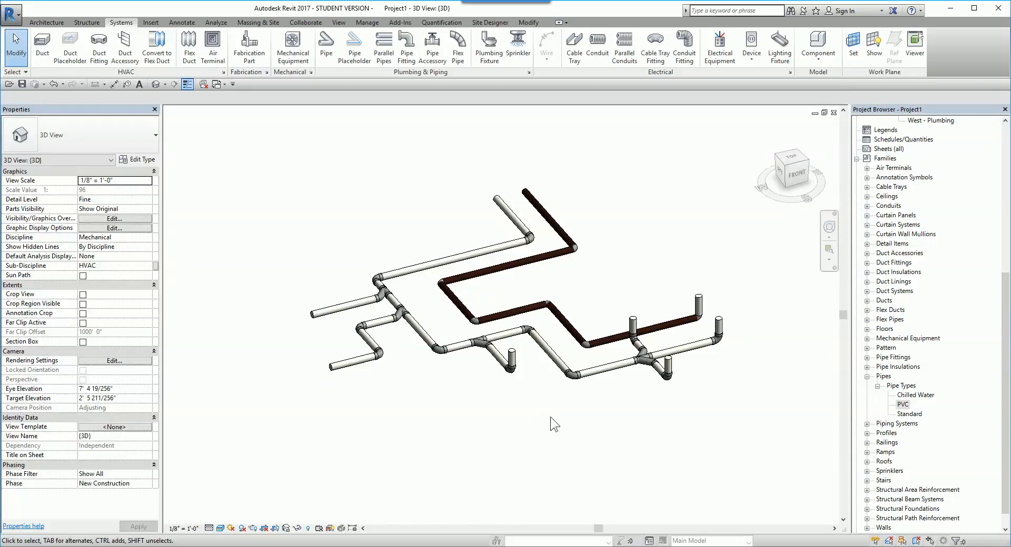
click(559, 360)
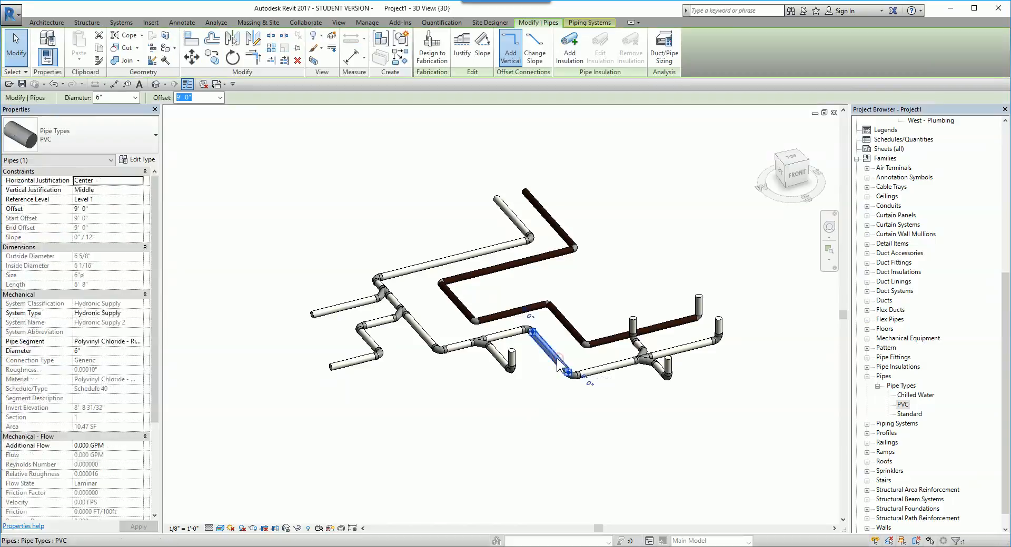
click(526, 429)
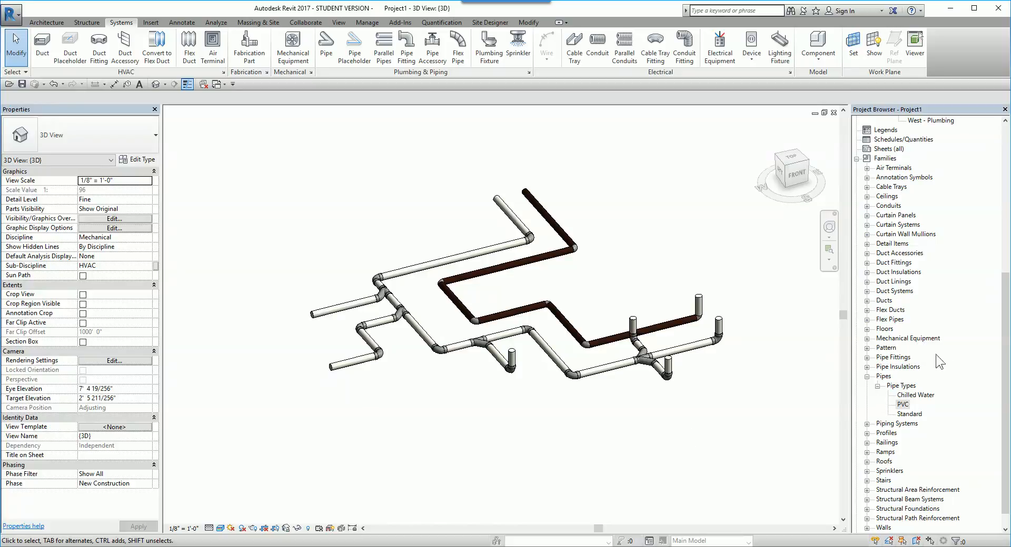
Close the 3D view to return to the 1 - Mech floor plan, and keep the project open by cancelling the save prompt
drag(1005, 323, 984, 154)
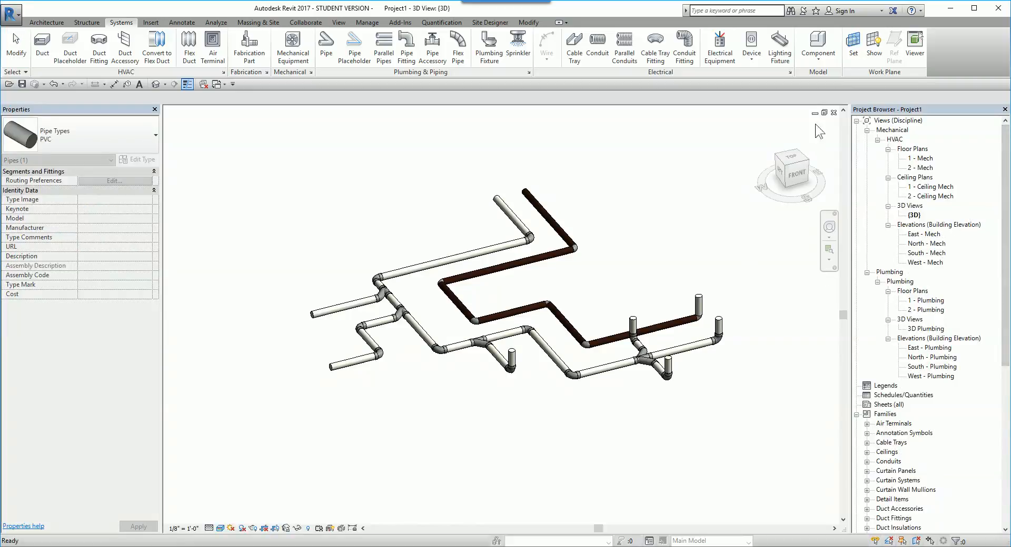
key(Escape)
click(833, 112)
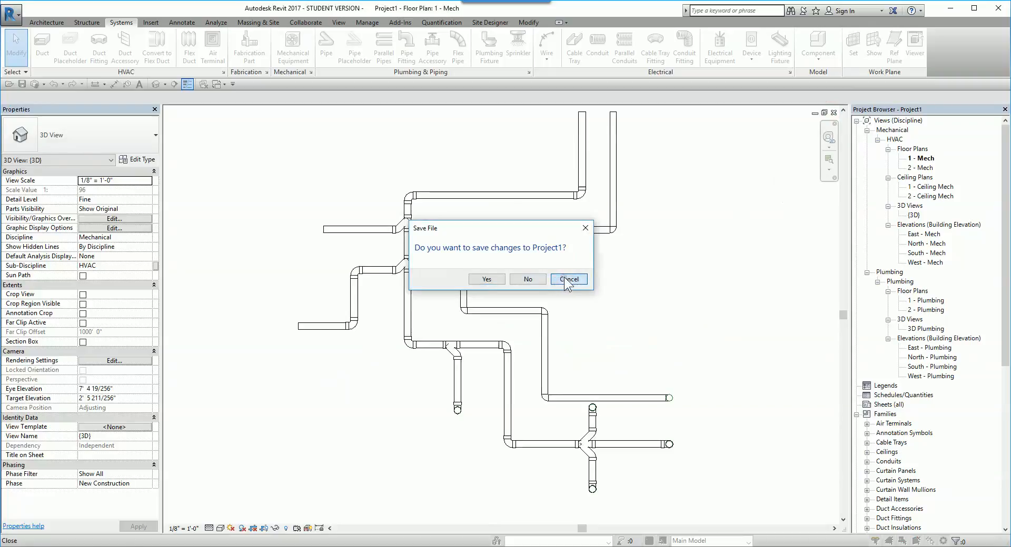
click(566, 279)
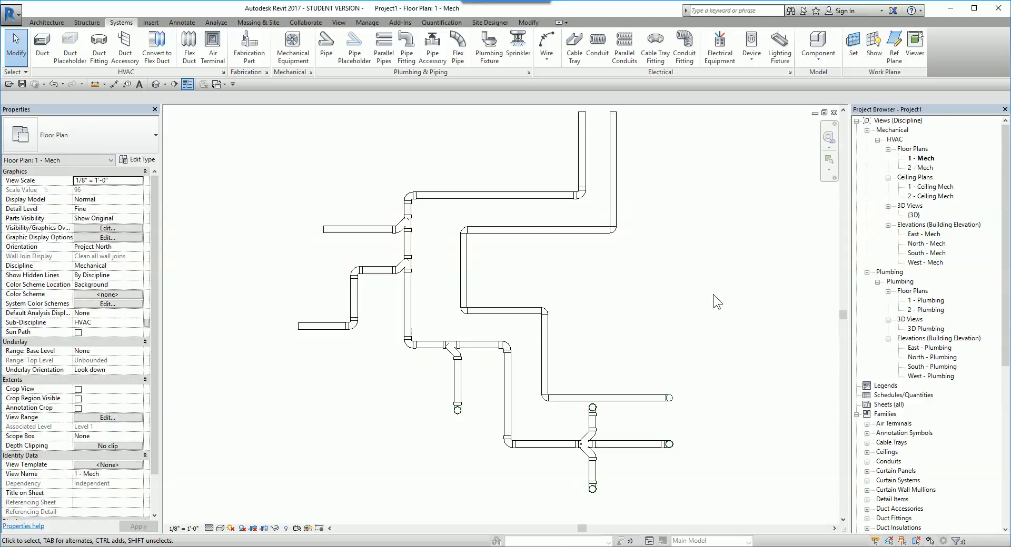
middle_drag(702, 261, 742, 296)
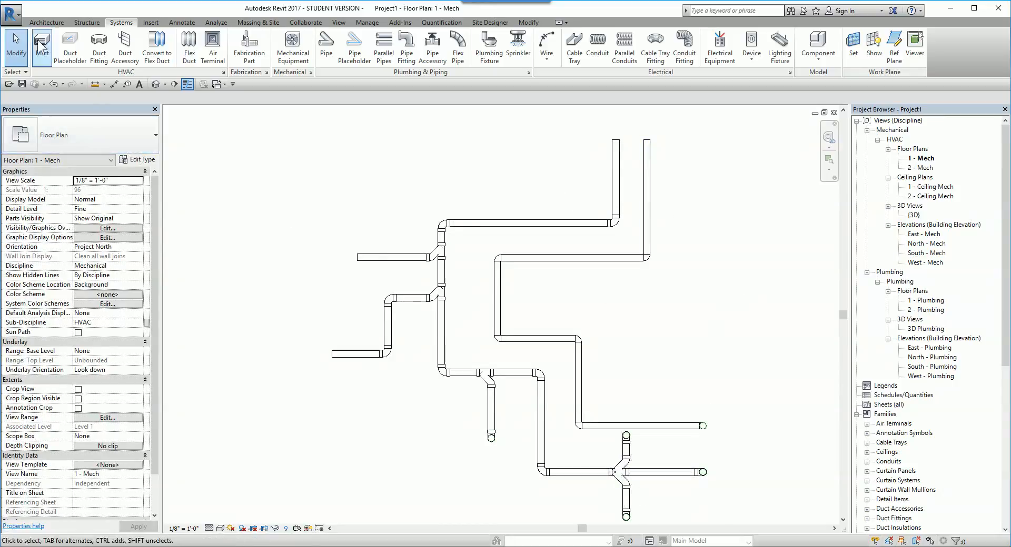
click(12, 14)
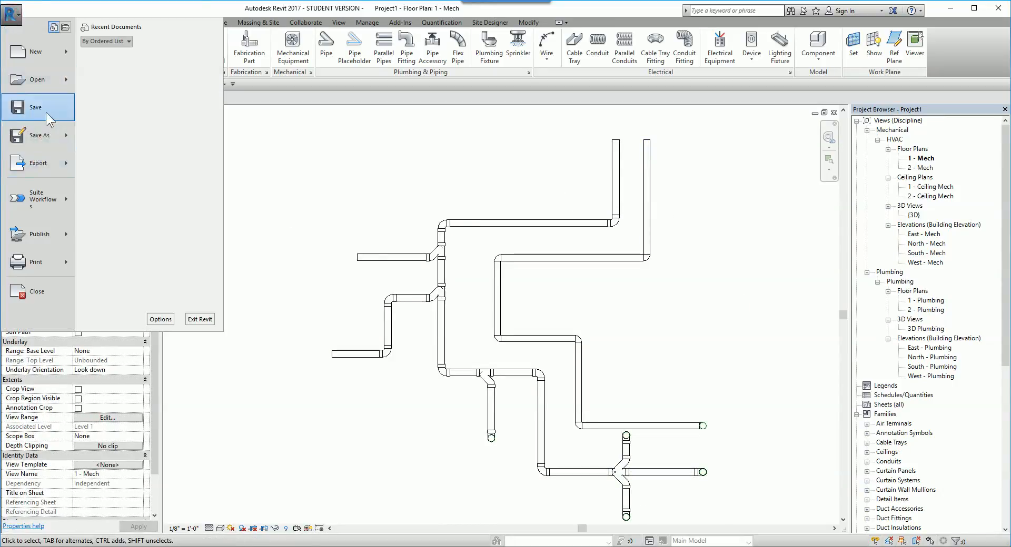
click(325, 154)
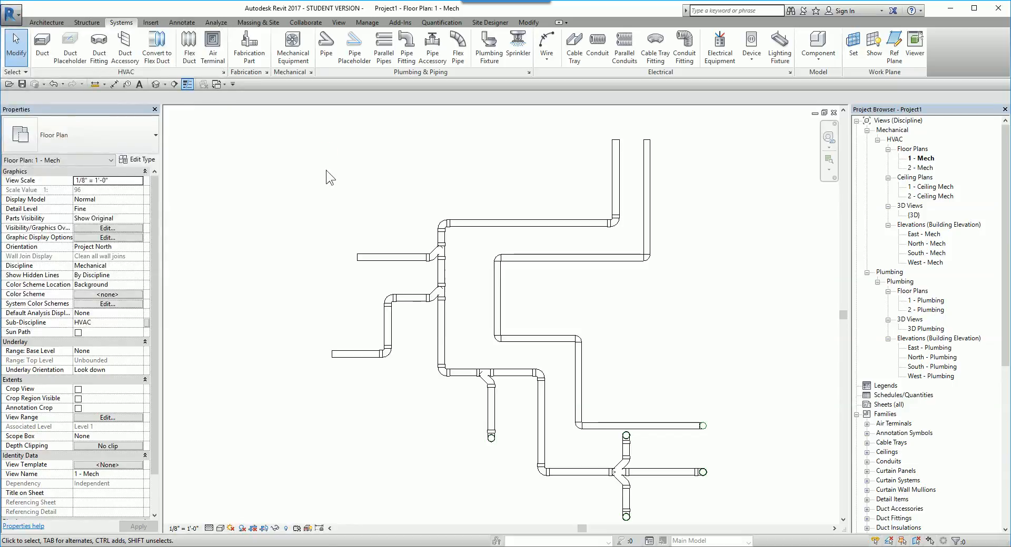